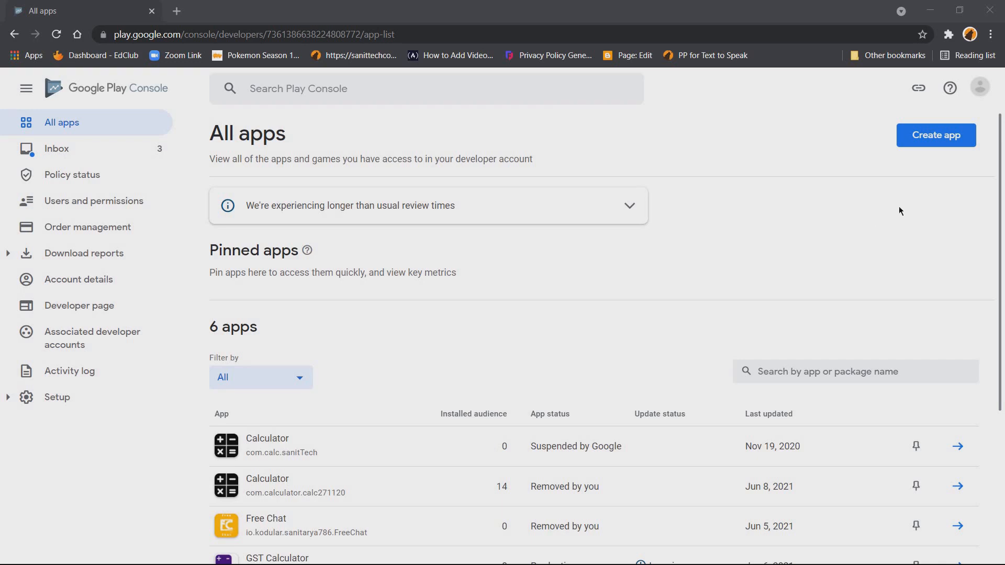
- Open the Create app form and enter 'Text to Speak' as the app name
{"action": "left_click", "coordinate": [930, 145]}
{"action": "left_click", "coordinate": [929, 144]}
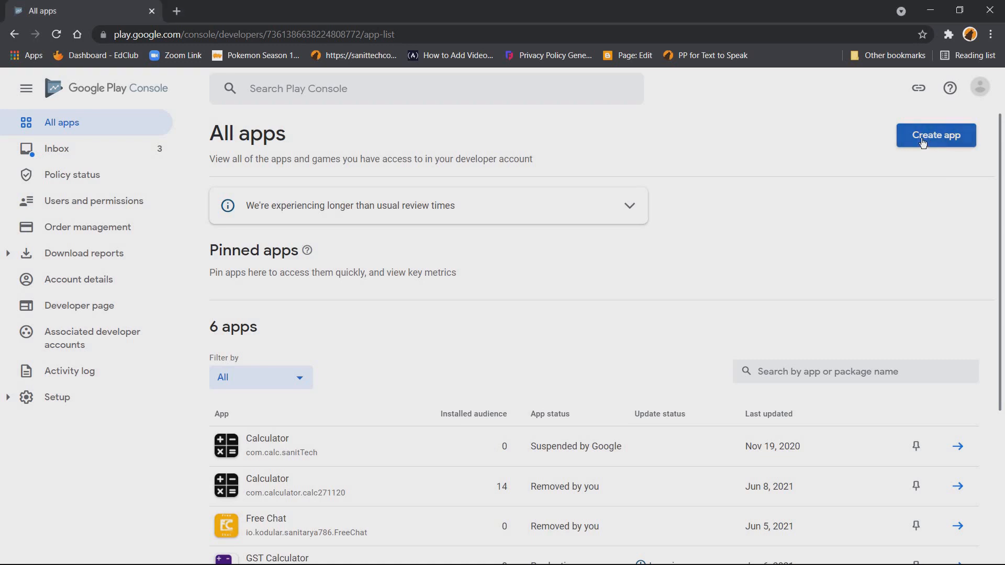
{"action": "left_click", "coordinate": [922, 143]}
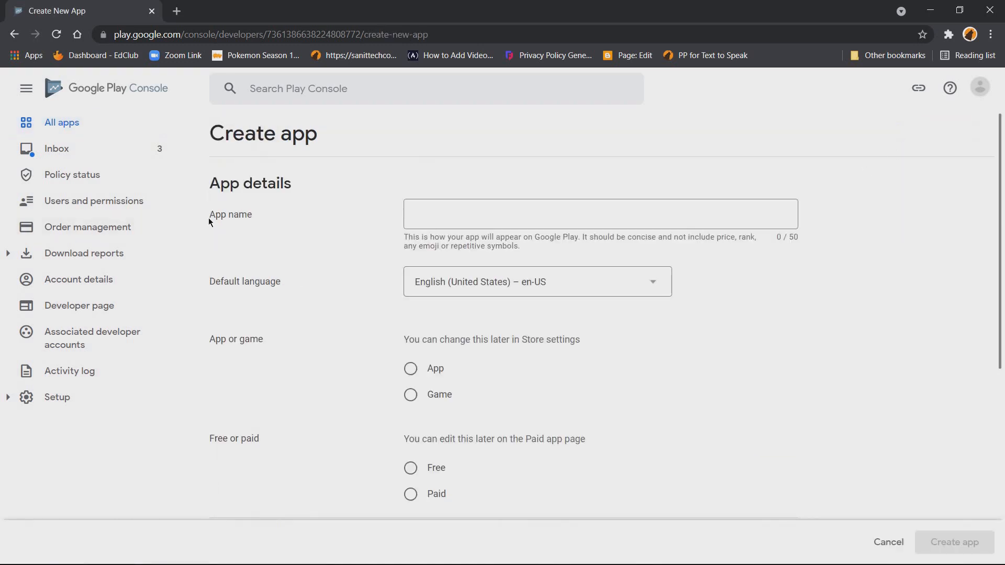
{"action": "left_click", "coordinate": [458, 219]}
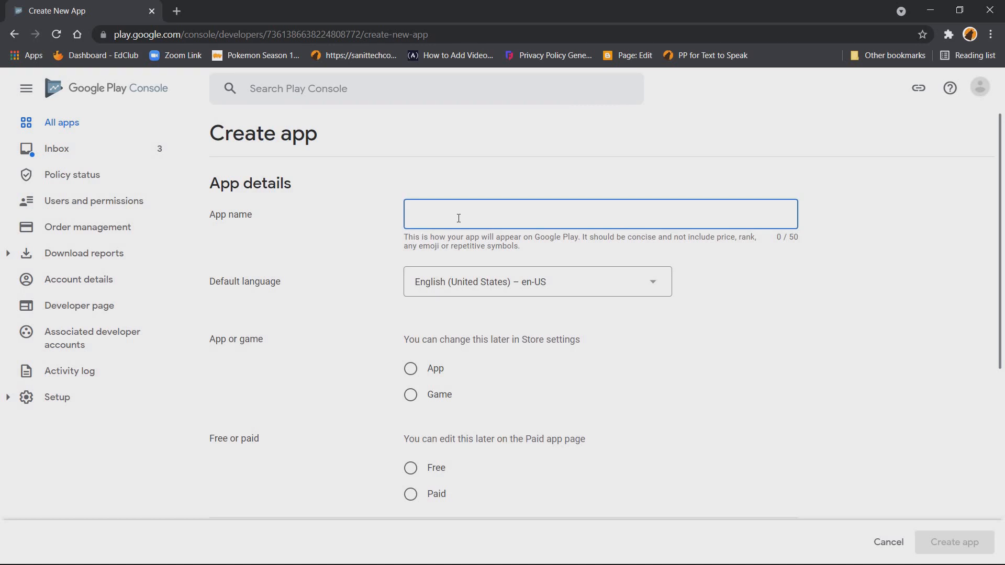
{"action": "type", "text": "Text"}
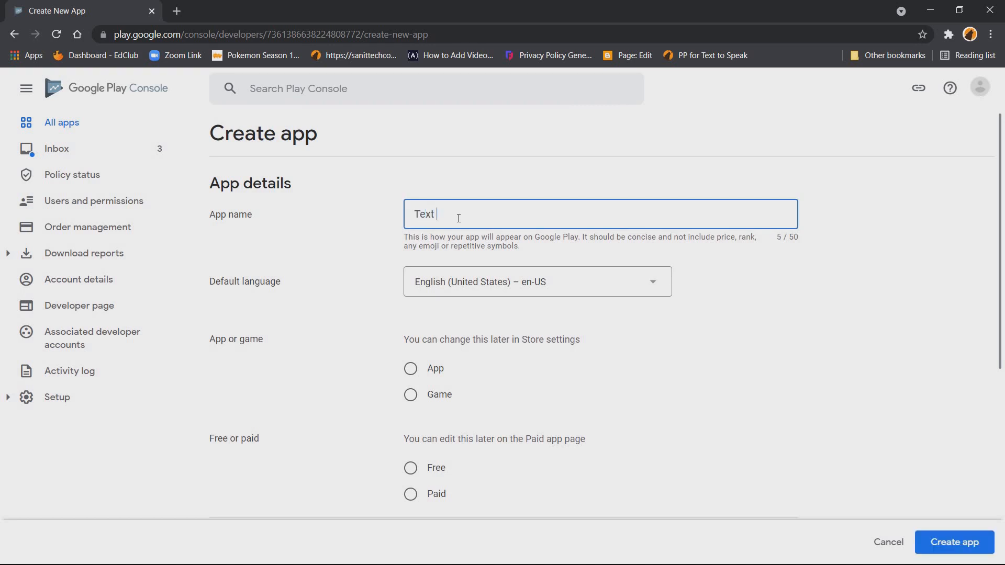
{"action": "type", "text": " to Speak"}
{"action": "mouse_move", "coordinate": [219, 339]}
{"action": "left_mouse_down"}
{"action": "mouse_move", "coordinate": [268, 341]}
{"action": "mouse_move", "coordinate": [208, 341]}
{"action": "left_mouse_up"}
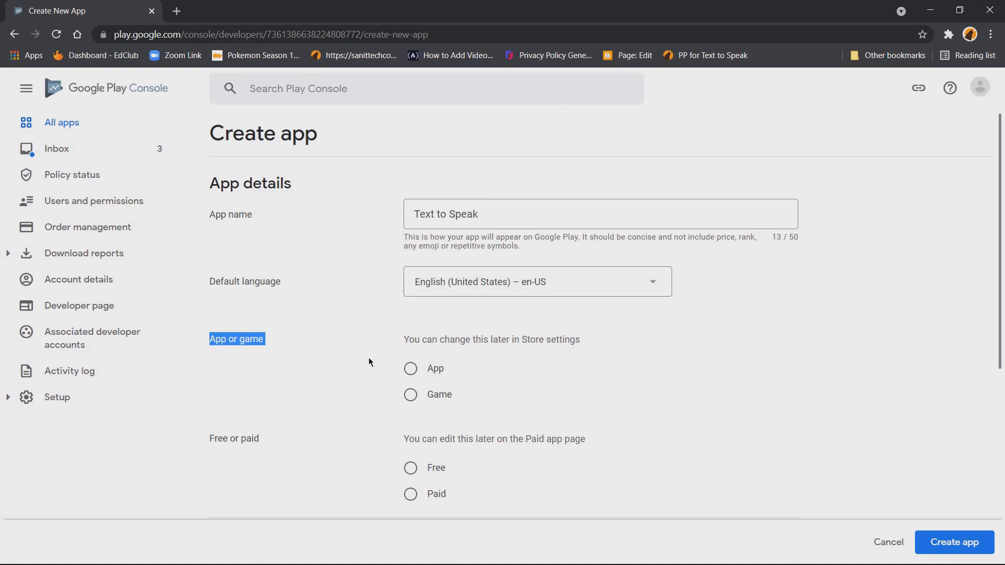
- Mark the new listing as an App that is Free
{"action": "left_click", "coordinate": [414, 373]}
{"action": "scroll", "coordinate": [303, 420], "scroll_direction": "down", "scroll_amount": 3}
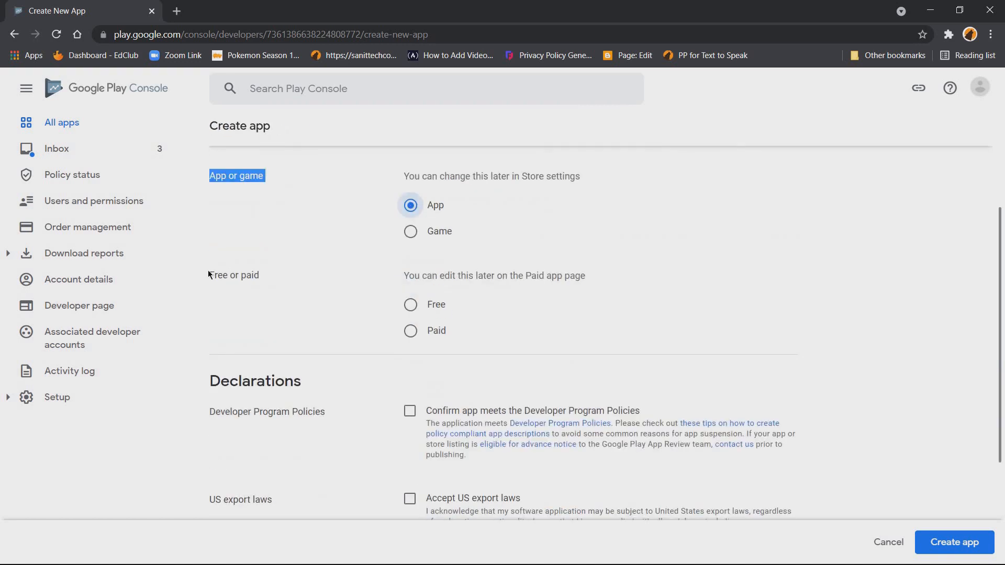
{"action": "left_click_drag", "start_coordinate": [261, 276], "coordinate": [249, 276]}
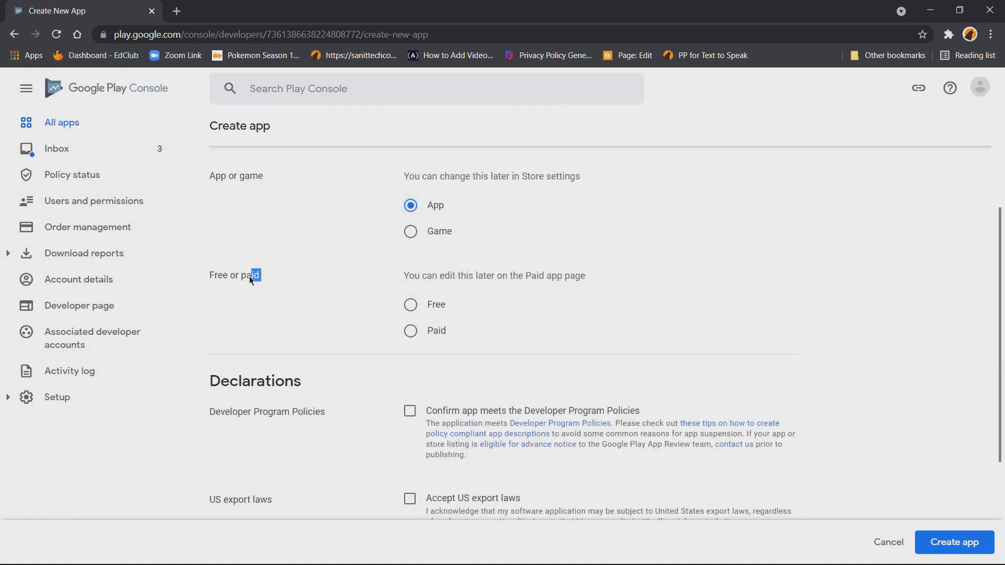
{"action": "left_click", "coordinate": [411, 306]}
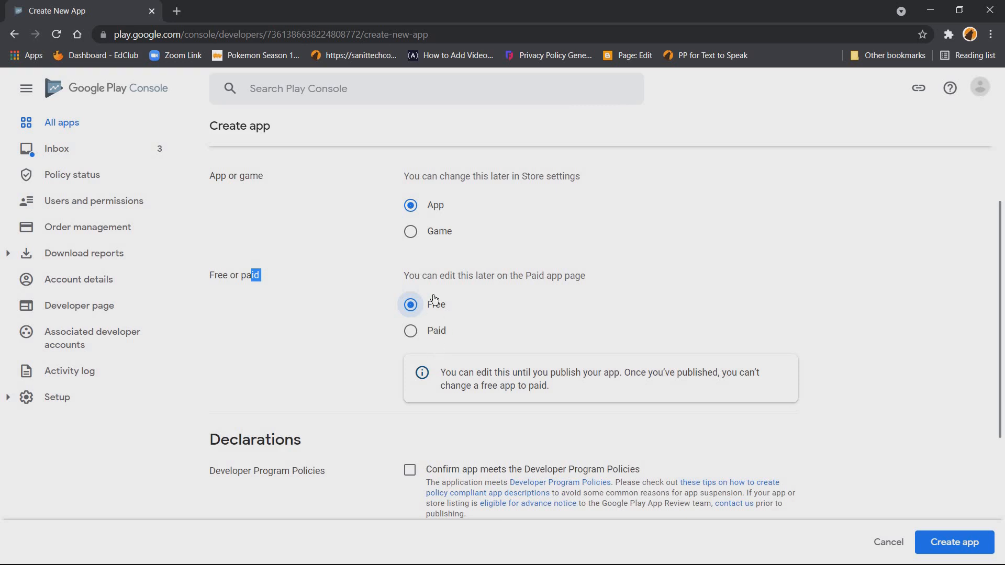
- Accept the Developer Program Policies and US export laws declarations and create the app
{"action": "scroll", "coordinate": [416, 327], "scroll_direction": "down", "scroll_amount": 3}
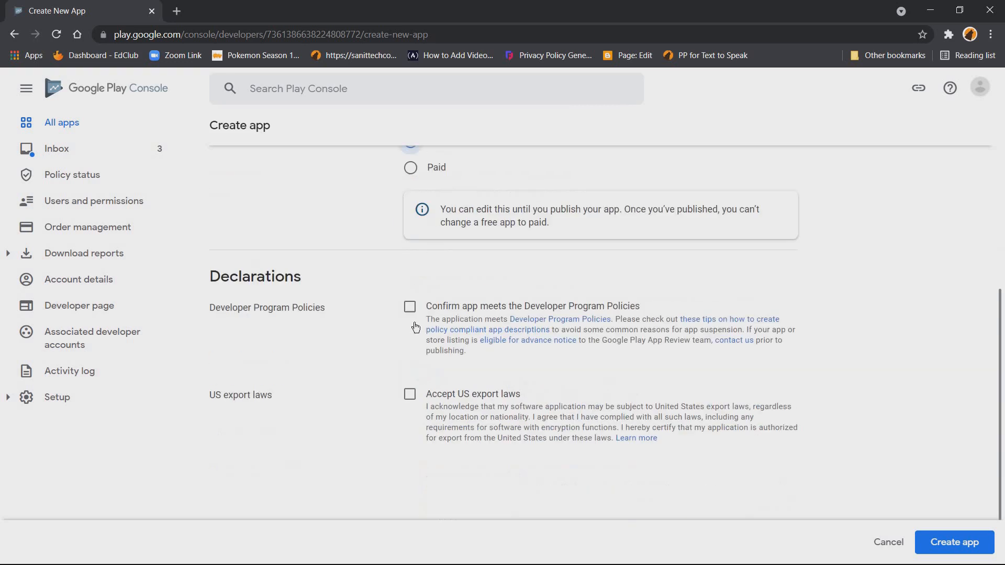
{"action": "left_click", "coordinate": [410, 306]}
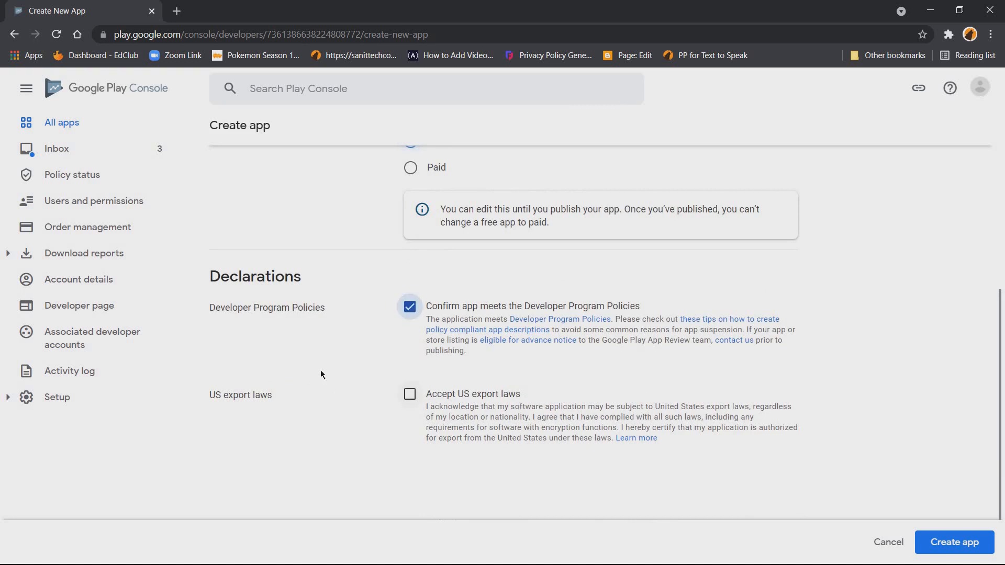
{"action": "left_click", "coordinate": [409, 394]}
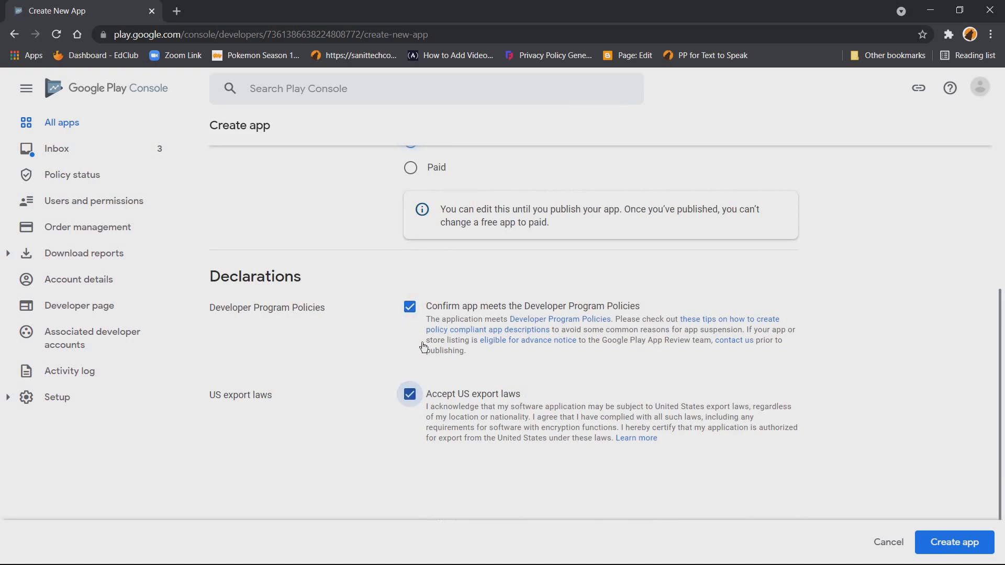
{"action": "left_click", "coordinate": [953, 543]}
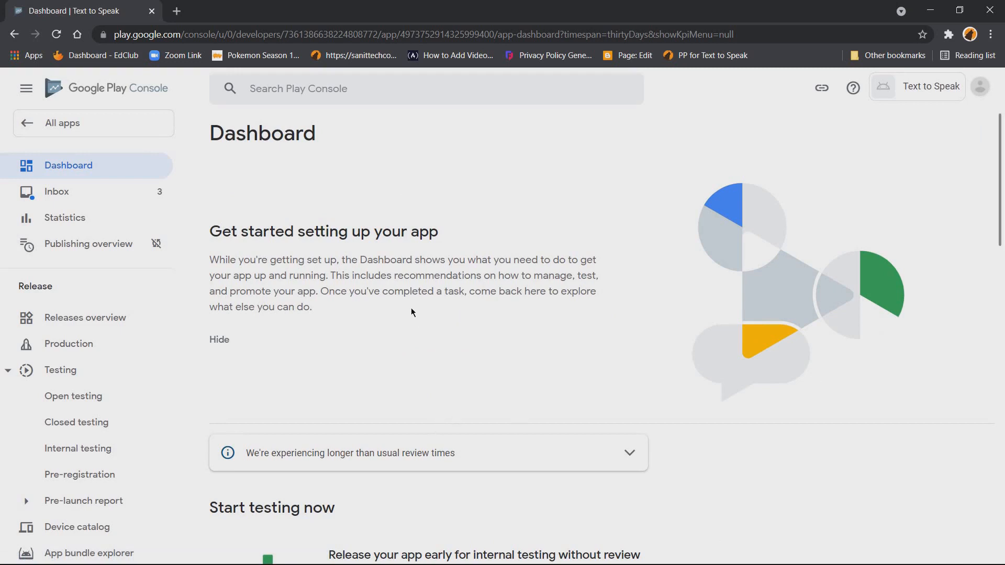
- Expand the Set up your app tasks on the Dashboard and open App access
{"action": "scroll", "coordinate": [409, 308], "scroll_direction": "down", "scroll_amount": 6}
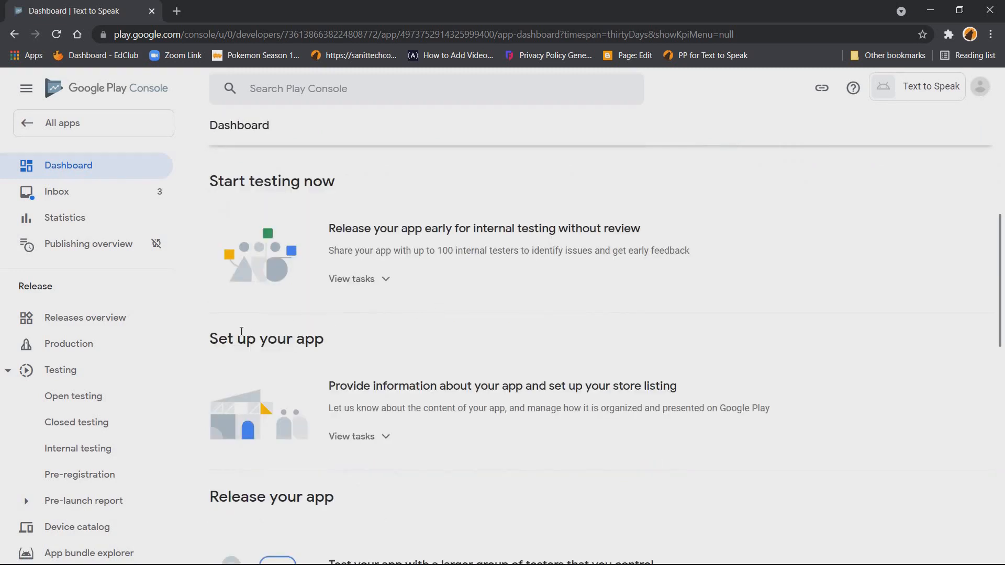
{"action": "left_click_drag", "start_coordinate": [210, 340], "coordinate": [218, 340]}
{"action": "left_click_drag", "start_coordinate": [357, 347], "coordinate": [358, 347]}
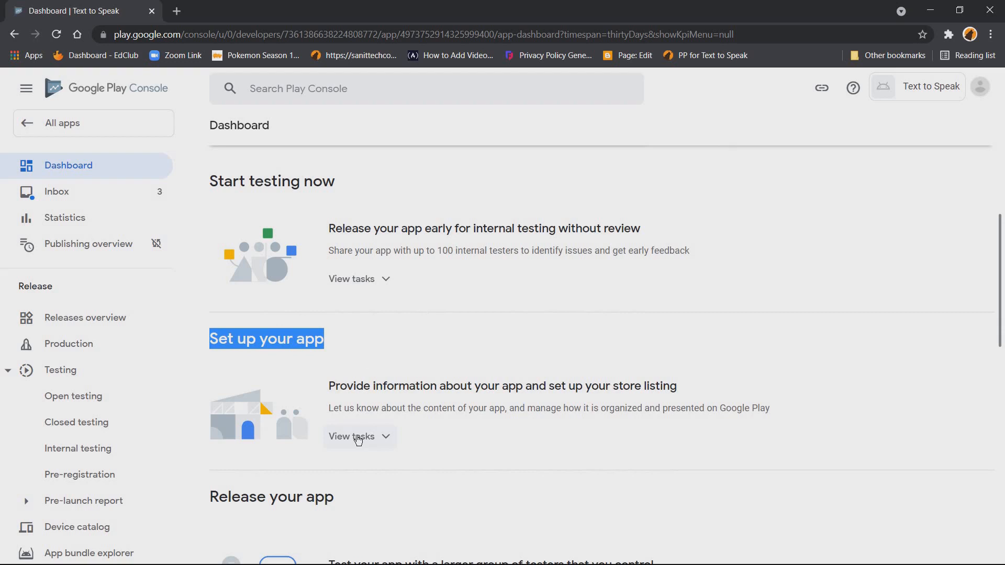
{"action": "left_click", "coordinate": [358, 439]}
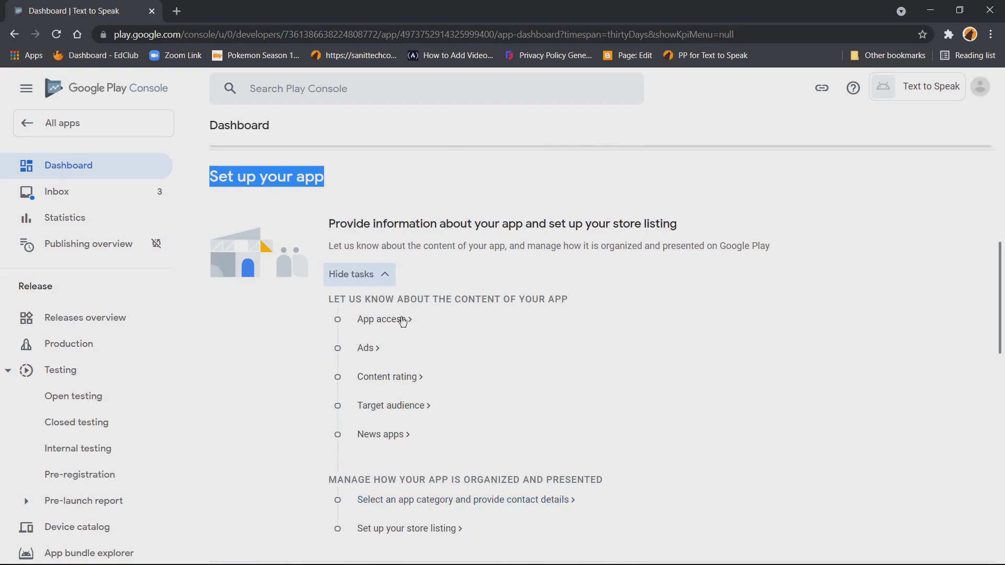
{"action": "left_click", "coordinate": [402, 322]}
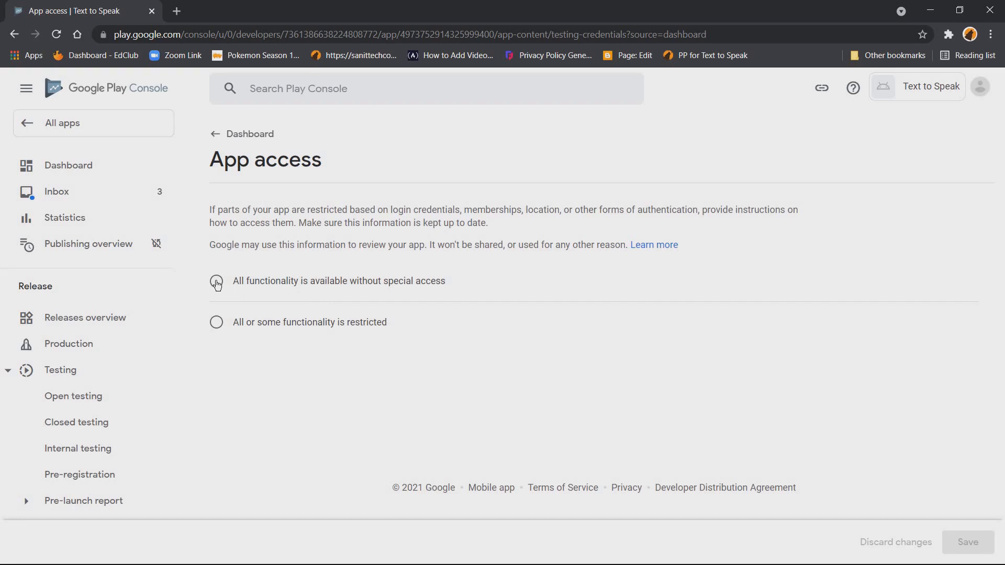
- Save App access as 'All functionality is available without special access' and go back to the Dashboard
{"action": "left_click", "coordinate": [216, 282]}
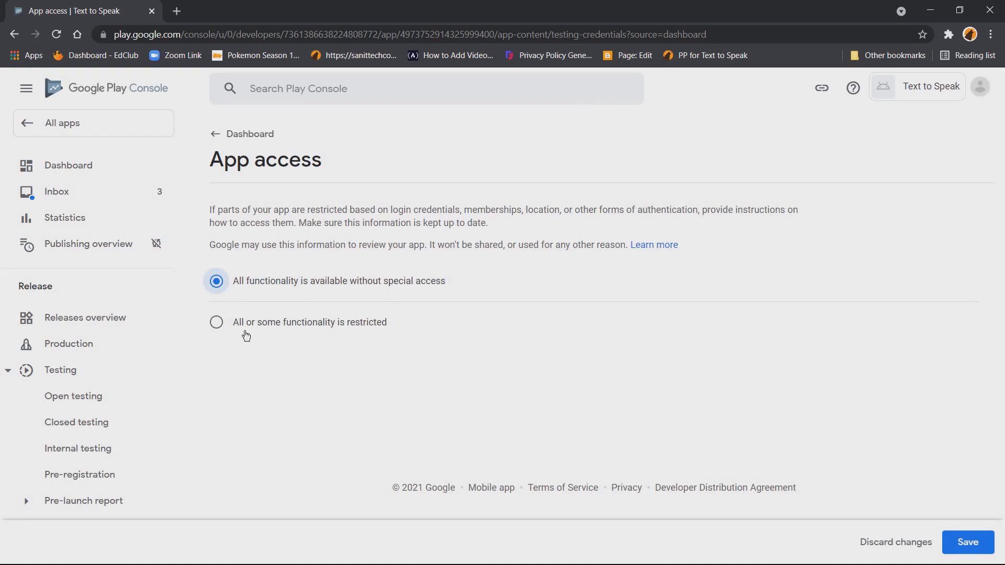
{"action": "left_click", "coordinate": [966, 549]}
{"action": "left_click", "coordinate": [966, 549]}
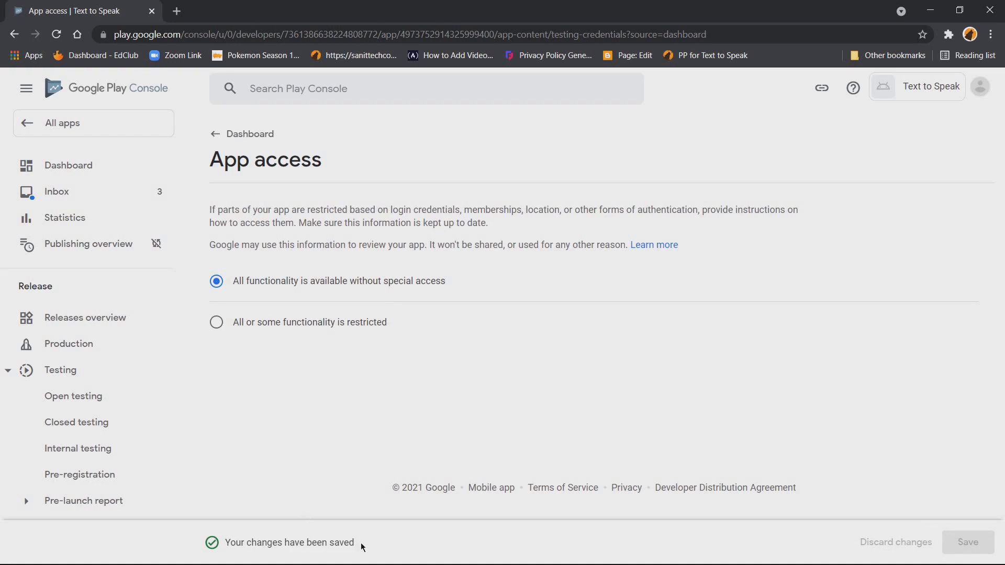
{"action": "triple_click", "coordinate": [233, 542]}
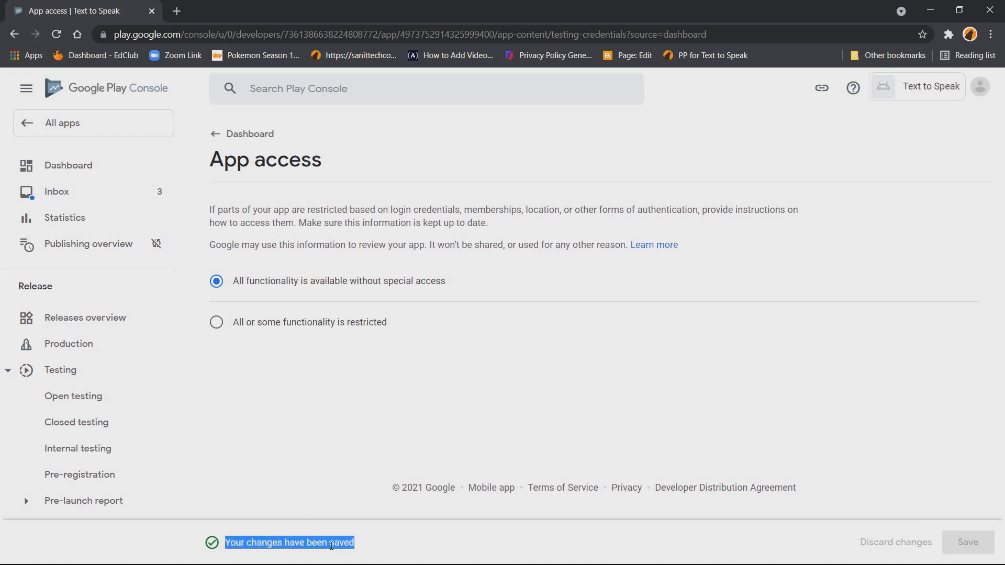
{"action": "left_click", "coordinate": [250, 135]}
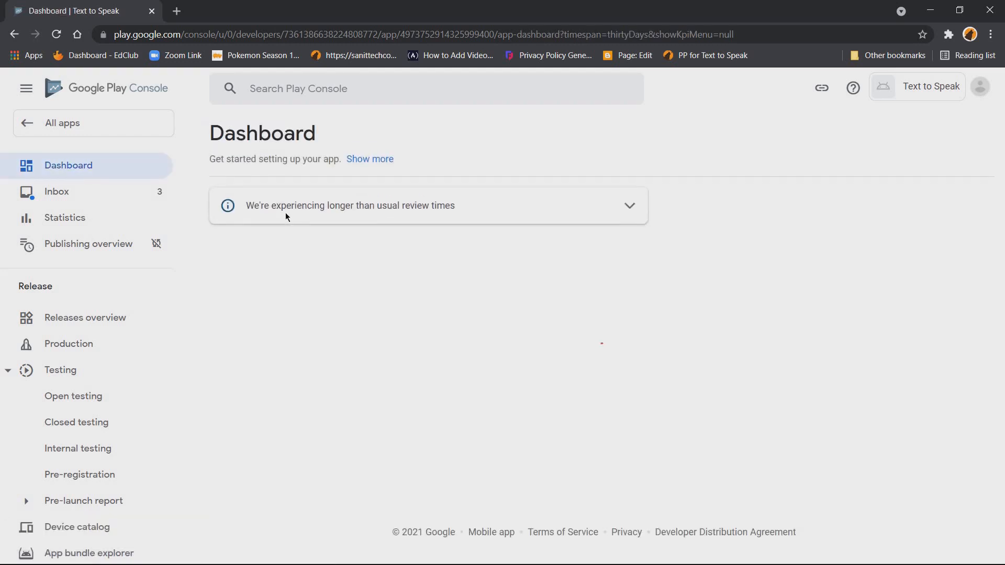
- Save the Ads declaration as 'No, my app does not contain ads' and go back to the Dashboard
{"action": "scroll", "coordinate": [424, 297], "scroll_direction": "down", "scroll_amount": 3}
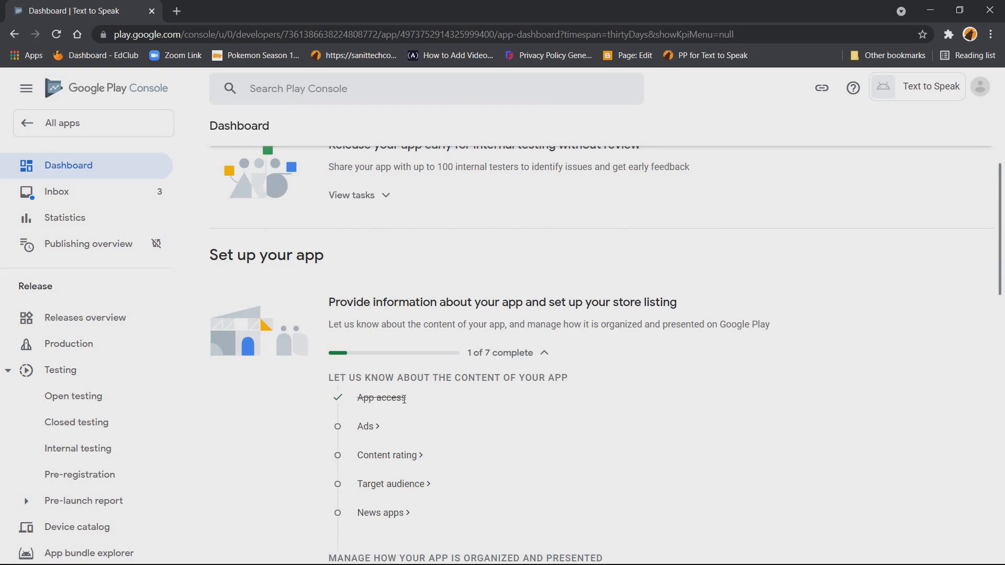
{"action": "scroll", "coordinate": [392, 274], "scroll_direction": "down", "scroll_amount": 3}
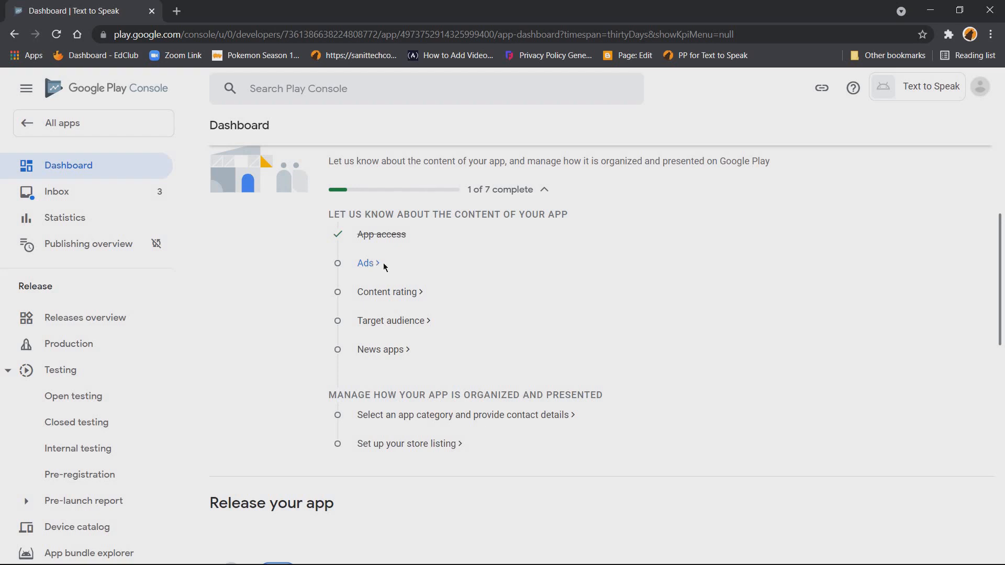
{"action": "left_click", "coordinate": [374, 269]}
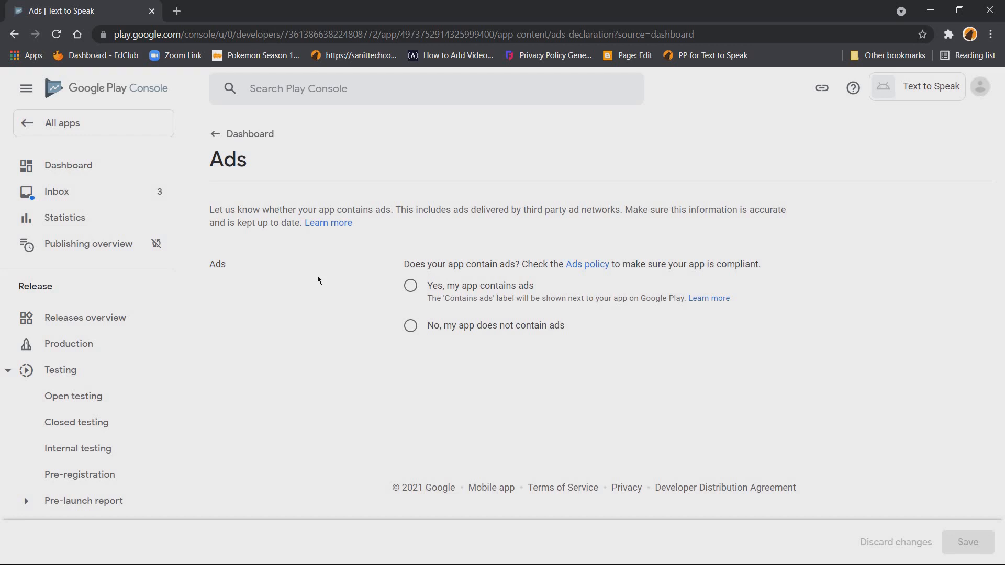
{"action": "left_click", "coordinate": [408, 331]}
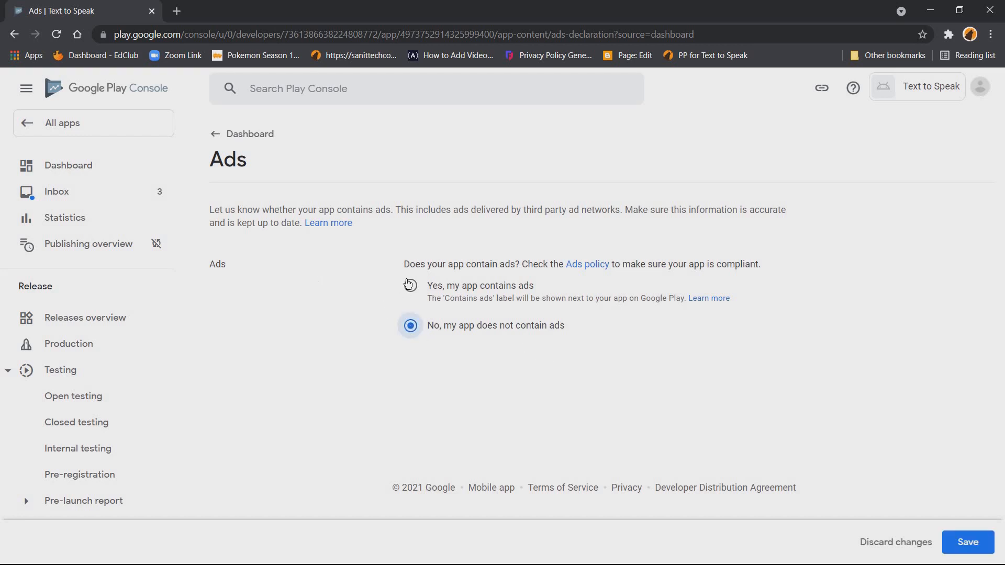
{"action": "left_click", "coordinate": [968, 544]}
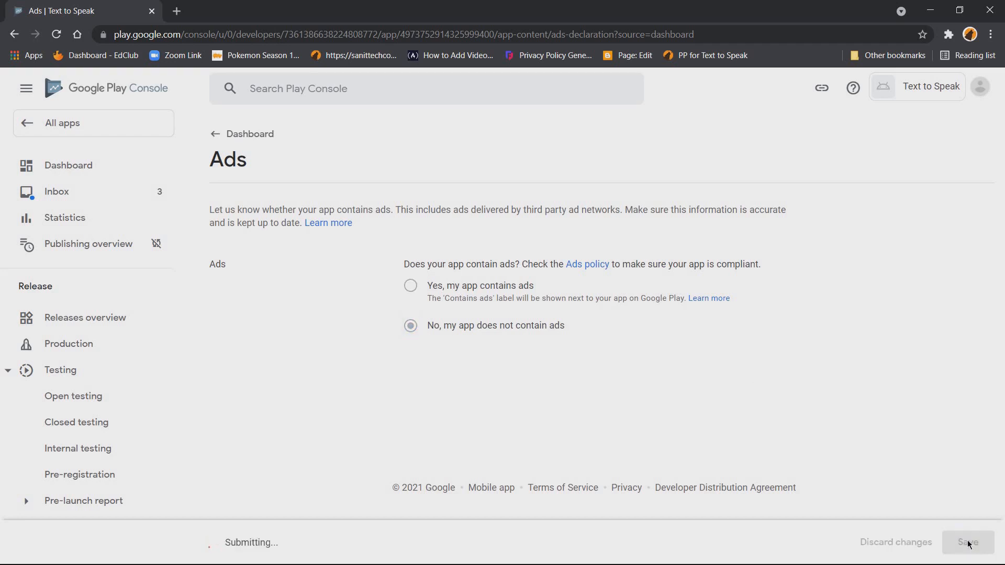
{"action": "left_click_drag", "start_coordinate": [358, 544], "coordinate": [213, 537]}
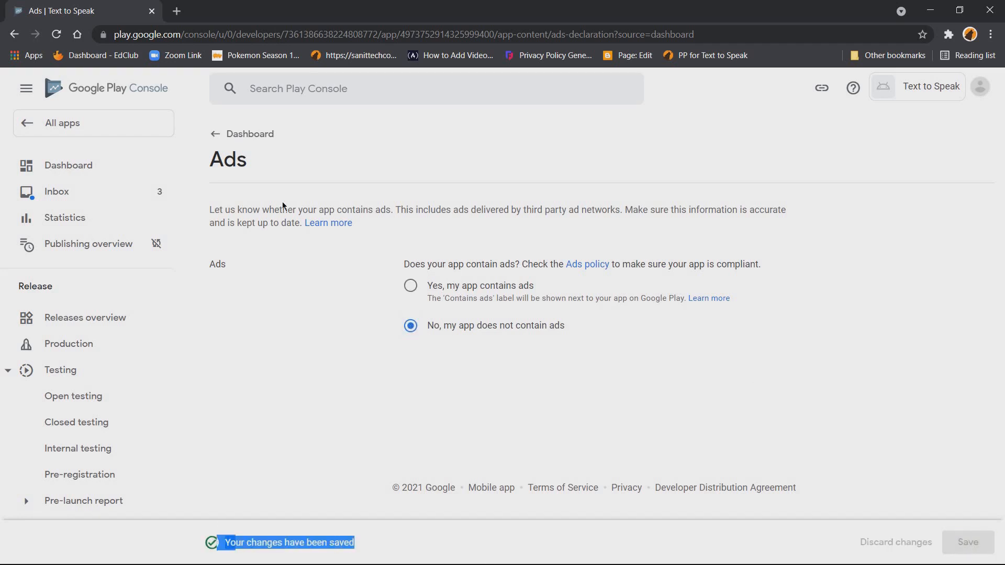
{"action": "left_click", "coordinate": [251, 134]}
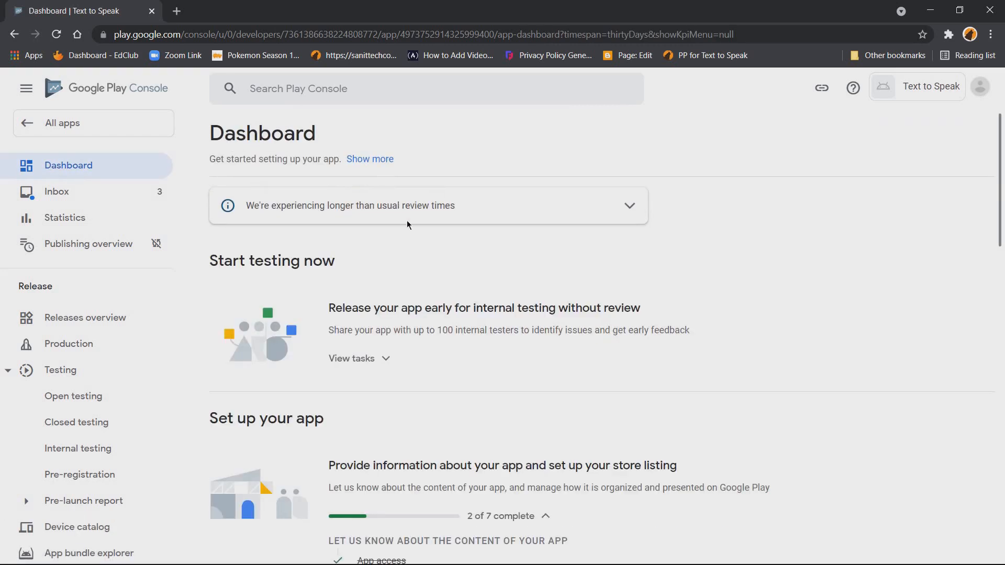
- Start the Content ratings questionnaire and place the cursor in the Email address field
{"action": "scroll", "coordinate": [409, 256], "scroll_direction": "down", "scroll_amount": 3}
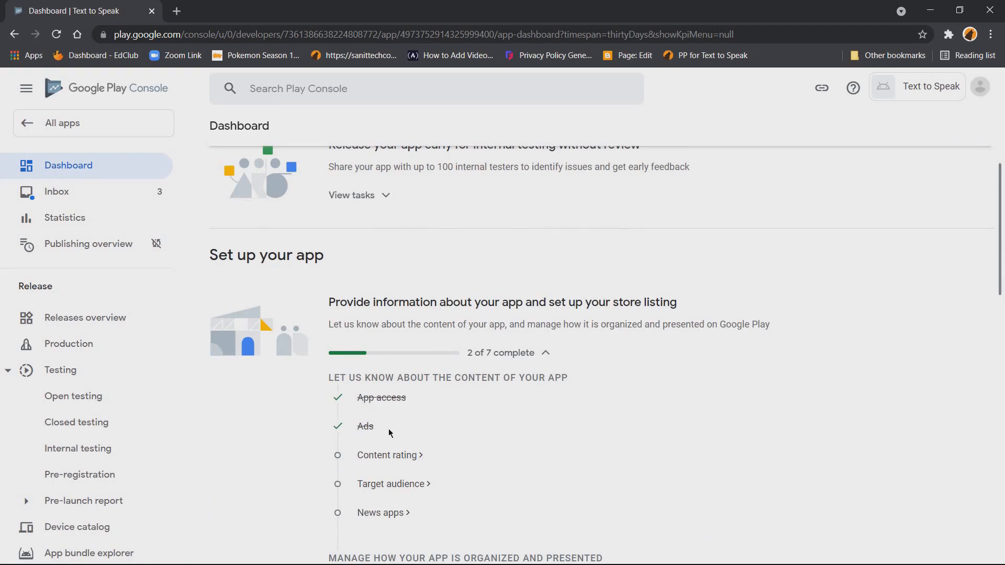
{"action": "scroll", "coordinate": [392, 385], "scroll_direction": "down", "scroll_amount": 2}
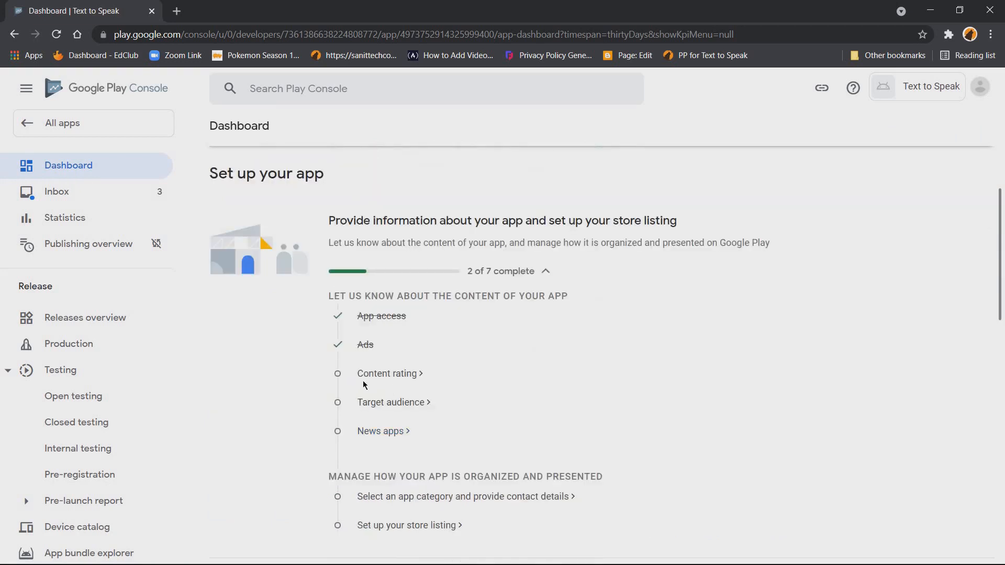
{"action": "left_click", "coordinate": [396, 375]}
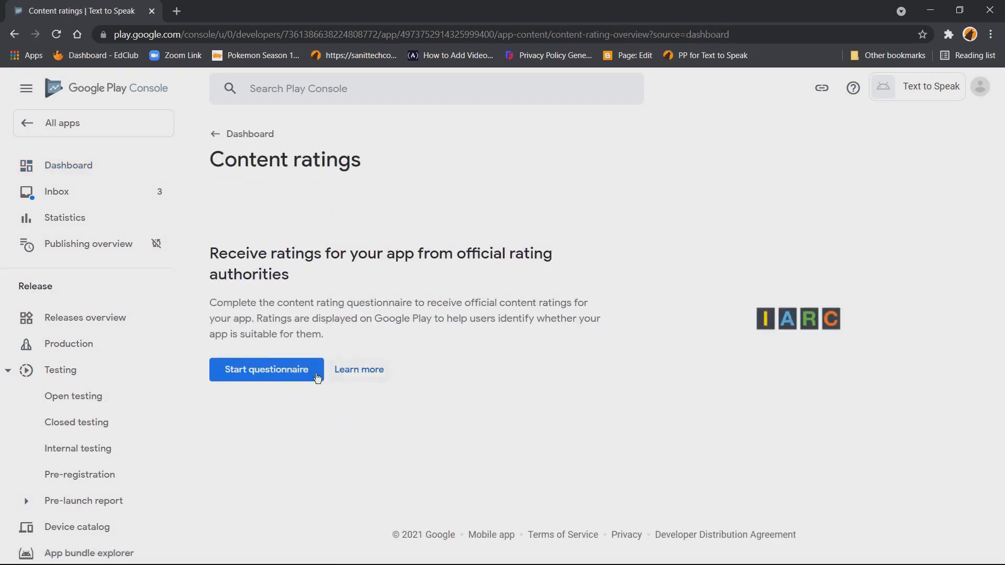
{"action": "left_click", "coordinate": [268, 372]}
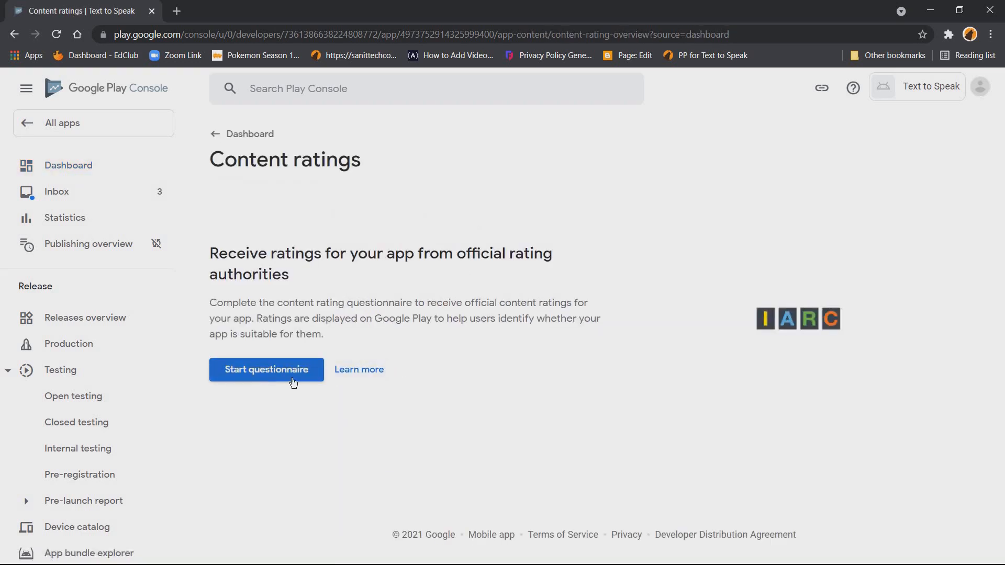
{"action": "left_click", "coordinate": [293, 382]}
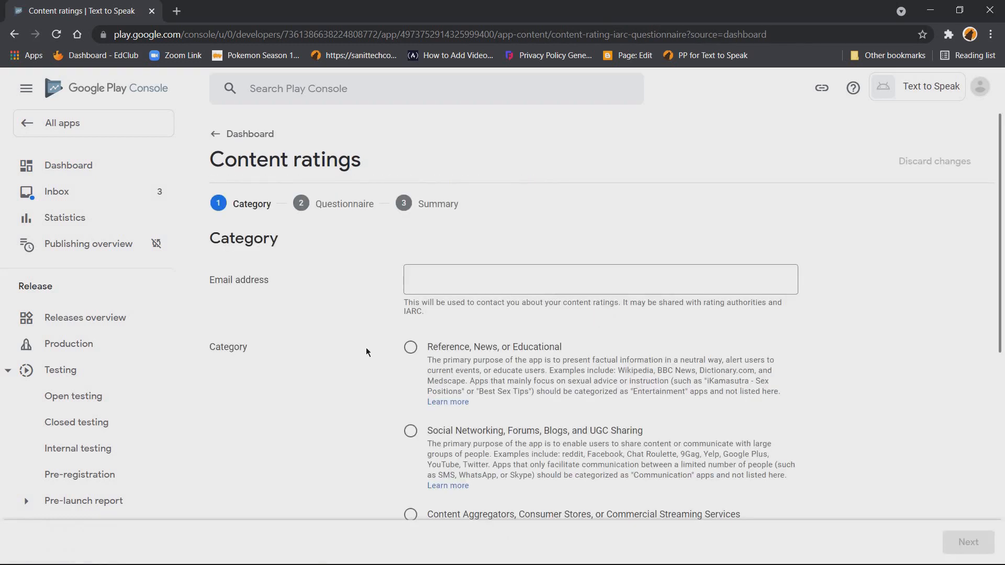
{"action": "left_click", "coordinate": [436, 284]}
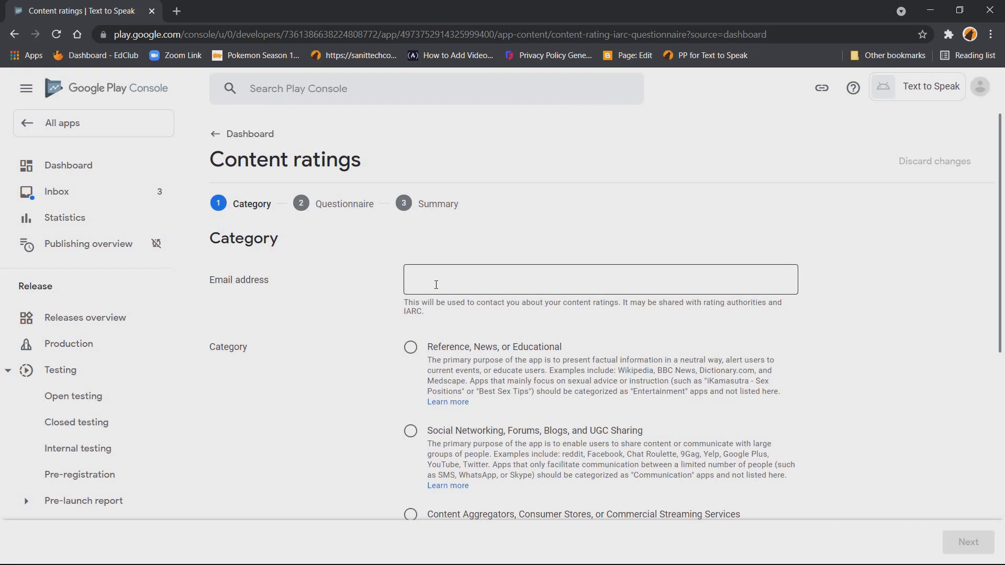
{"action": "left_click", "coordinate": [436, 284]}
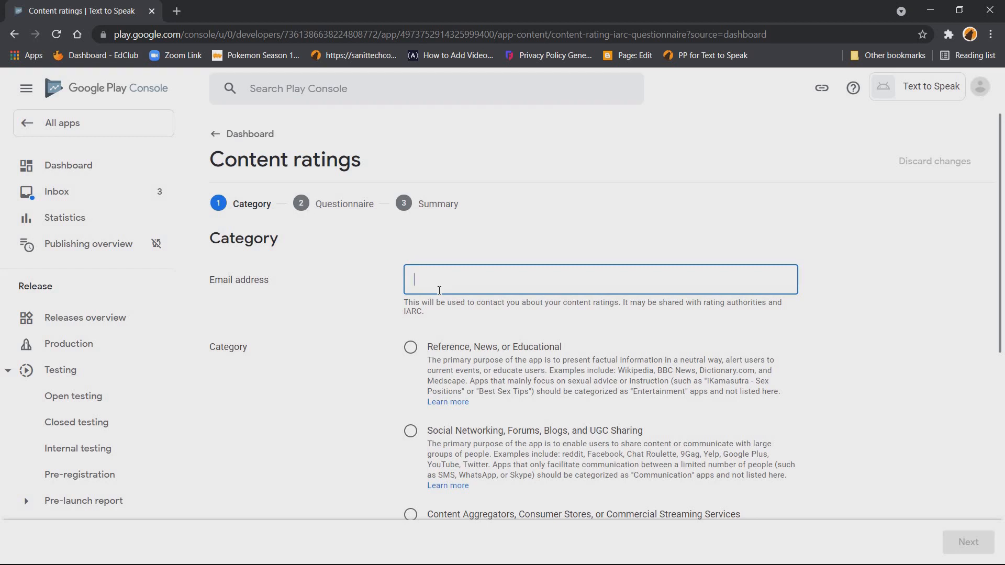
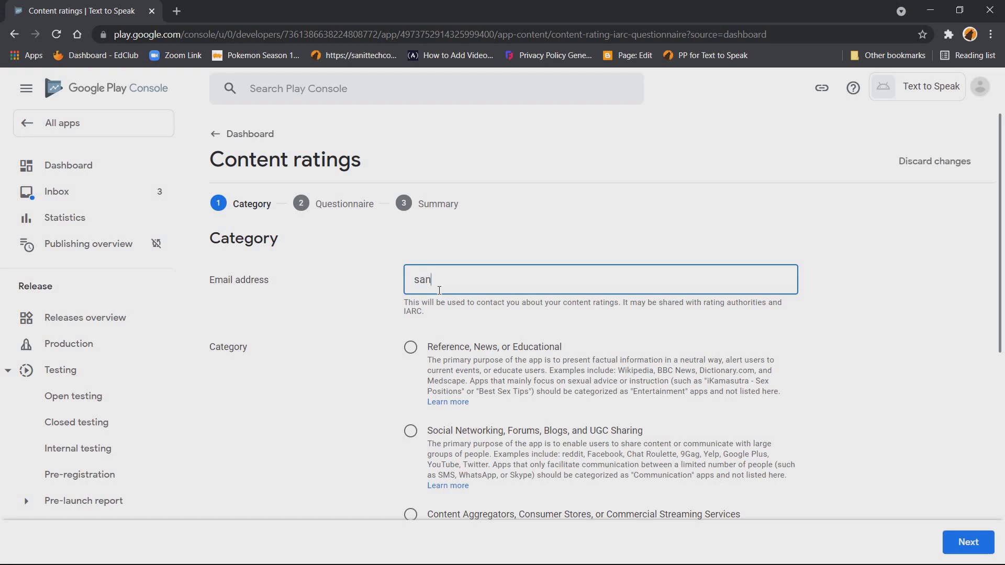
- Enter the contact e-mail address for the content rating questionnaire
{"action": "scroll", "coordinate": [432, 298], "scroll_direction": "down", "scroll_amount": 3}
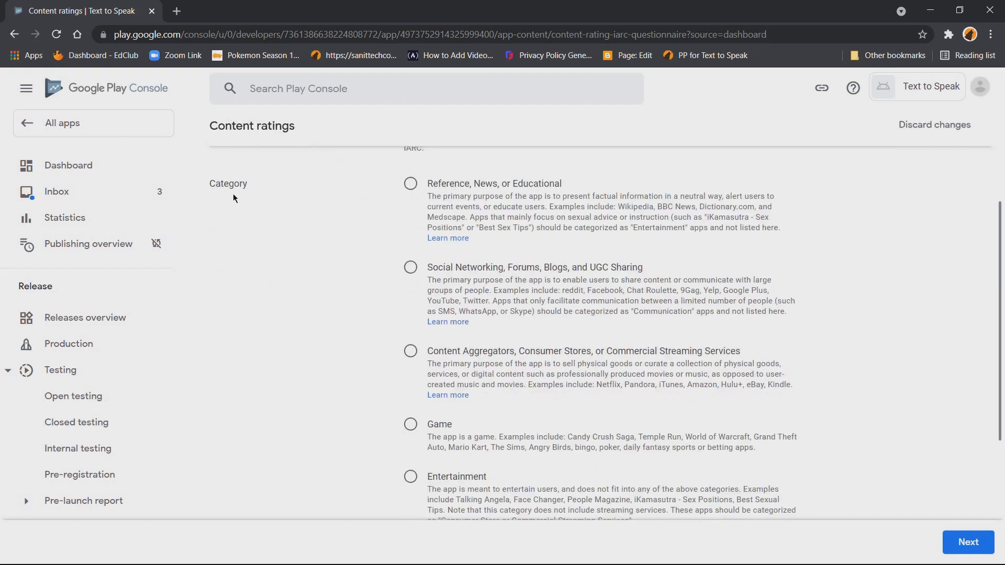
{"action": "double_click", "coordinate": [212, 184]}
{"action": "scroll", "coordinate": [482, 399], "scroll_direction": "down", "scroll_amount": 2}
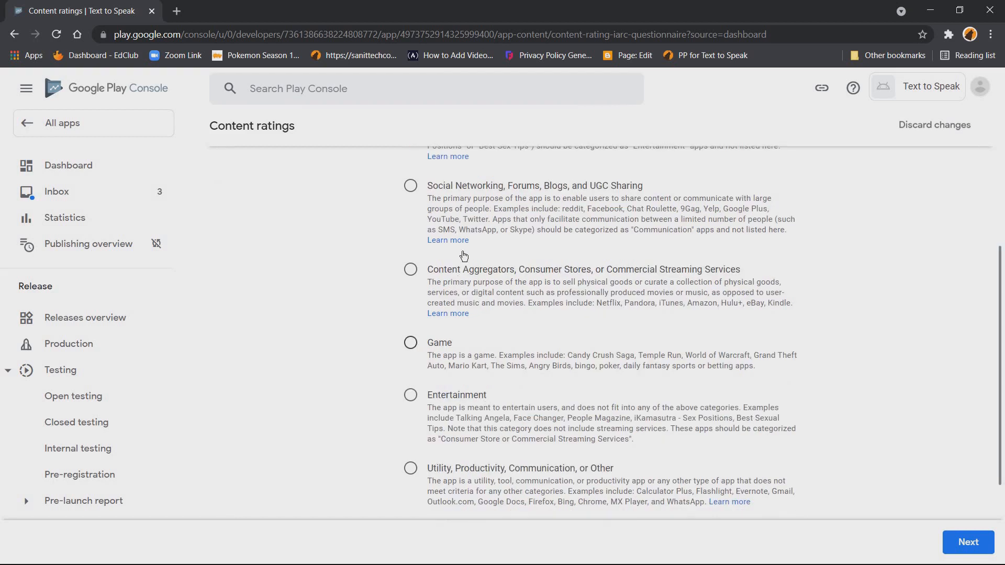
{"action": "scroll", "coordinate": [466, 273], "scroll_direction": "up", "scroll_amount": 2}
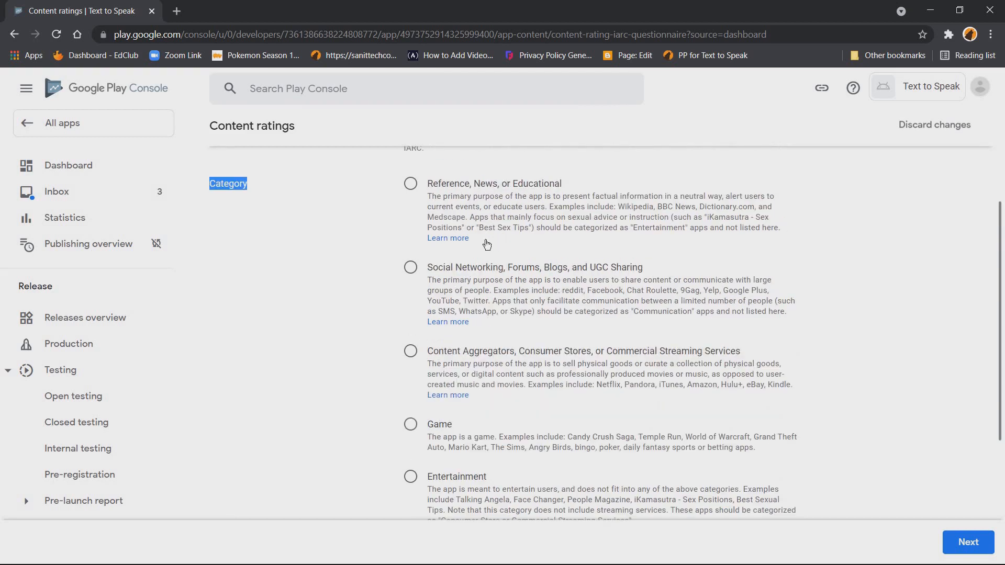
{"action": "scroll", "coordinate": [486, 204], "scroll_direction": "down", "scroll_amount": 2}
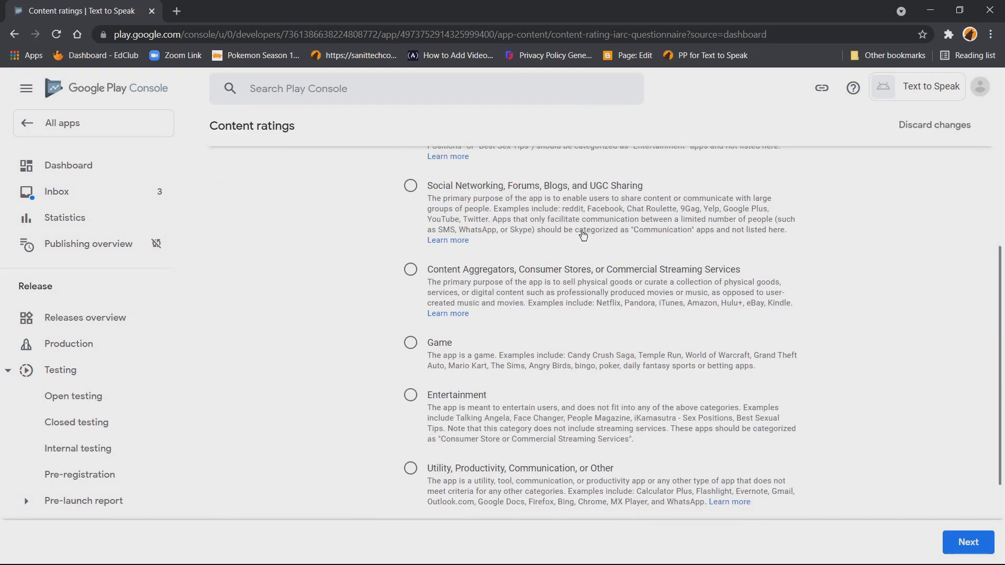
{"action": "scroll", "coordinate": [469, 277], "scroll_direction": "up", "scroll_amount": 2}
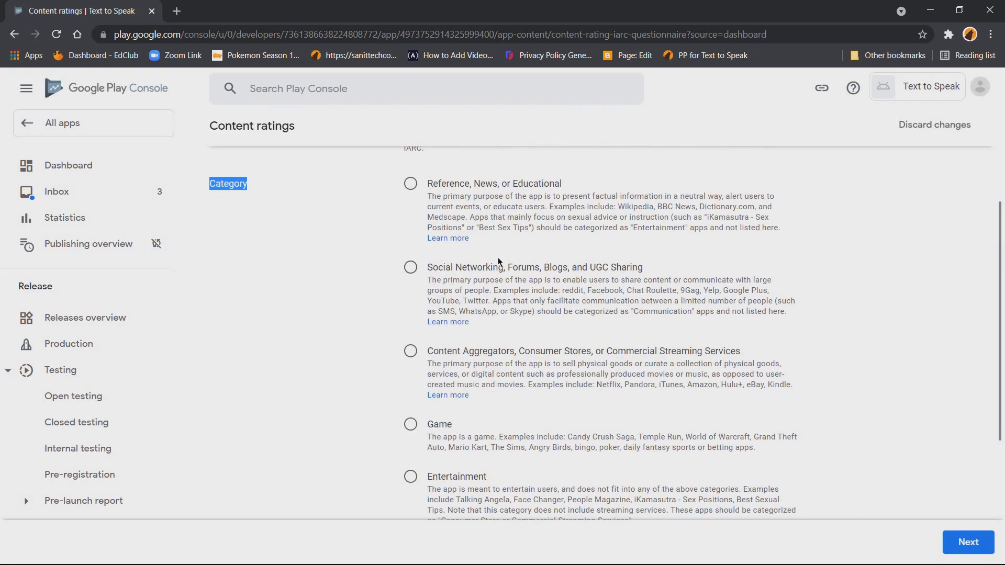
{"action": "scroll", "coordinate": [494, 269], "scroll_direction": "down", "scroll_amount": 1}
{"action": "scroll", "coordinate": [481, 277], "scroll_direction": "down", "scroll_amount": 1}
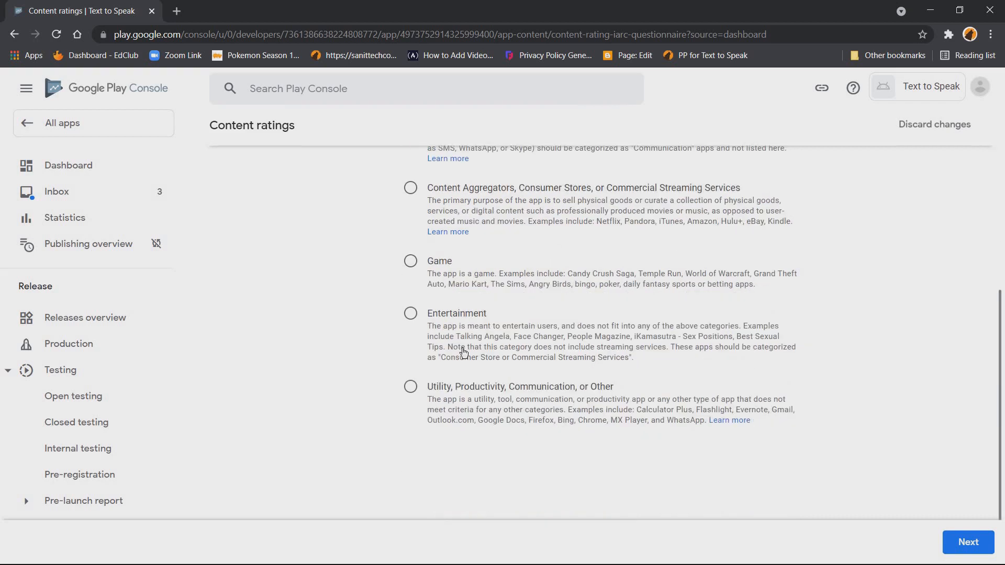
- Choose the 'Utility, Productivity, Communication, or Other' category and continue to the questionnaire
{"action": "left_click", "coordinate": [412, 387]}
{"action": "scroll", "coordinate": [480, 385], "scroll_direction": "up", "scroll_amount": 2}
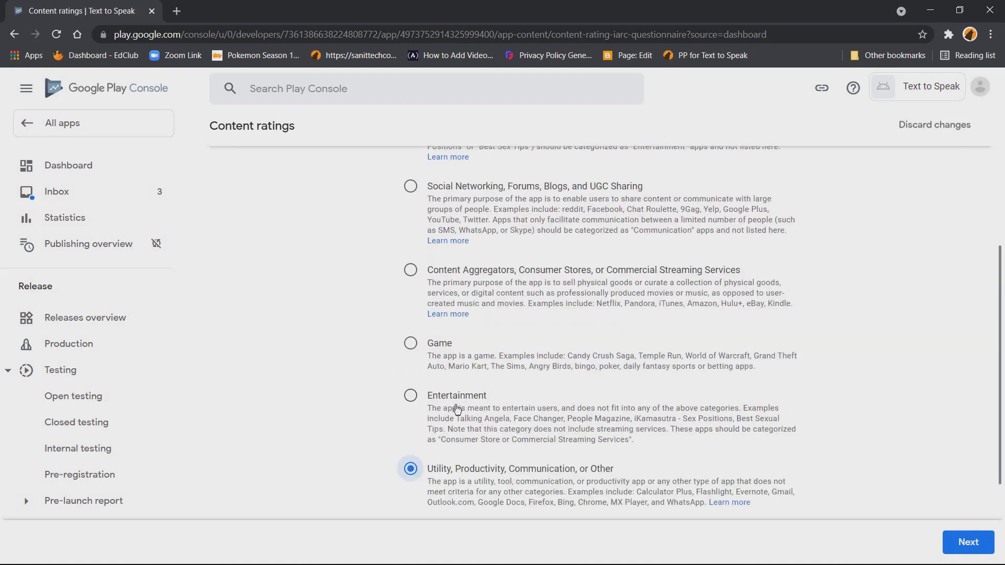
{"action": "scroll", "coordinate": [457, 409], "scroll_direction": "up", "scroll_amount": 2}
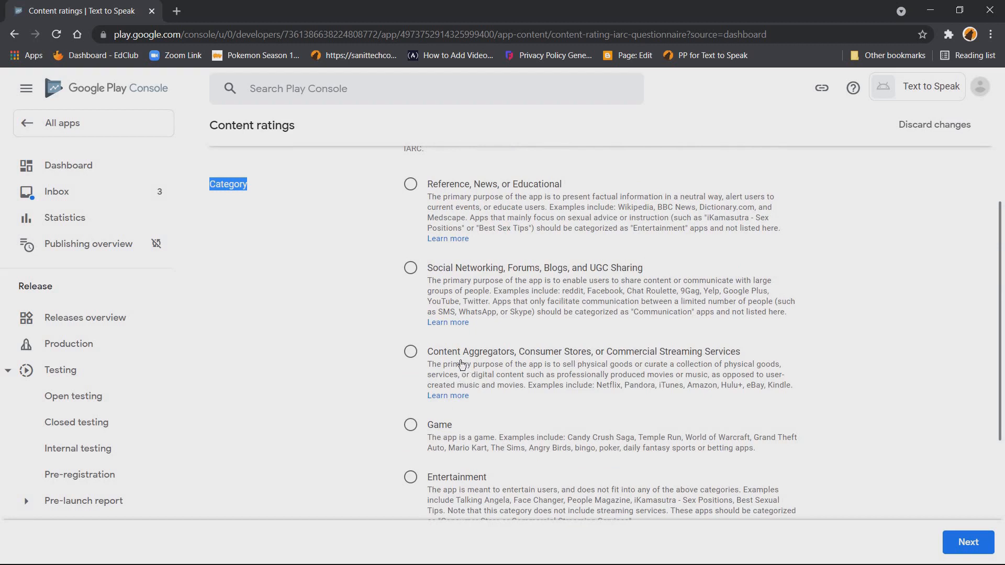
{"action": "left_click_drag", "start_coordinate": [441, 351], "coordinate": [758, 351]}
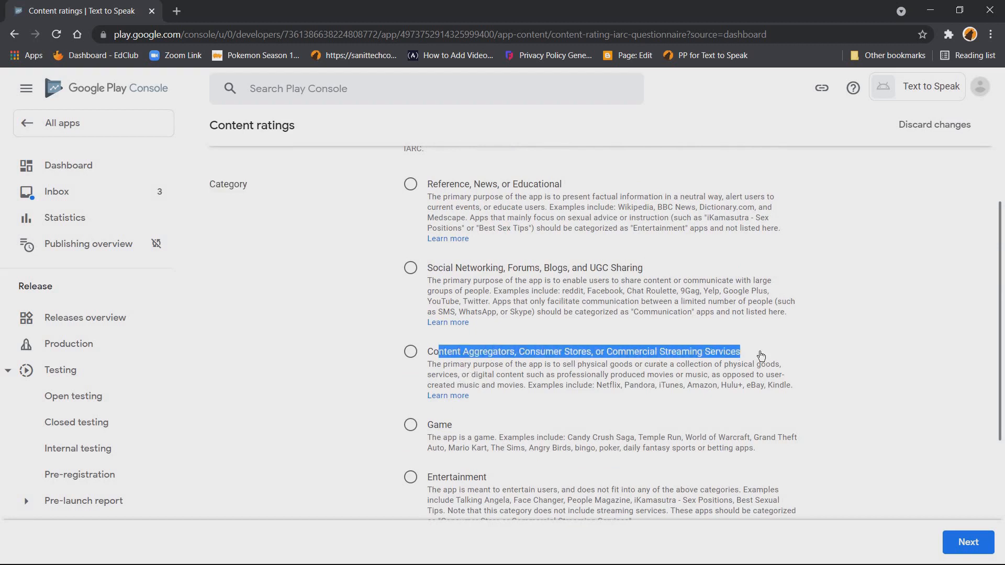
{"action": "scroll", "coordinate": [584, 362], "scroll_direction": "up", "scroll_amount": 2}
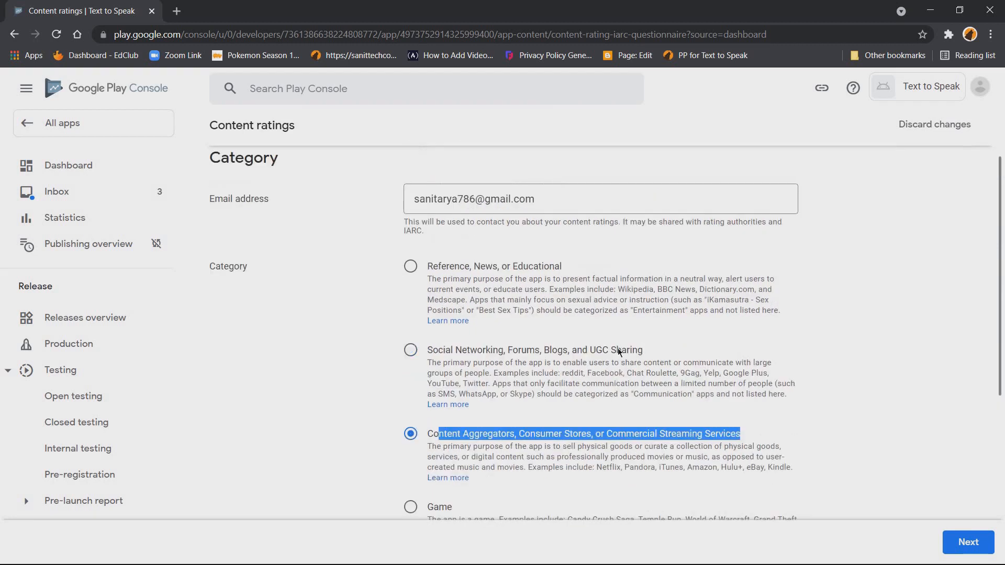
{"action": "left_click_drag", "start_coordinate": [639, 350], "coordinate": [427, 351]}
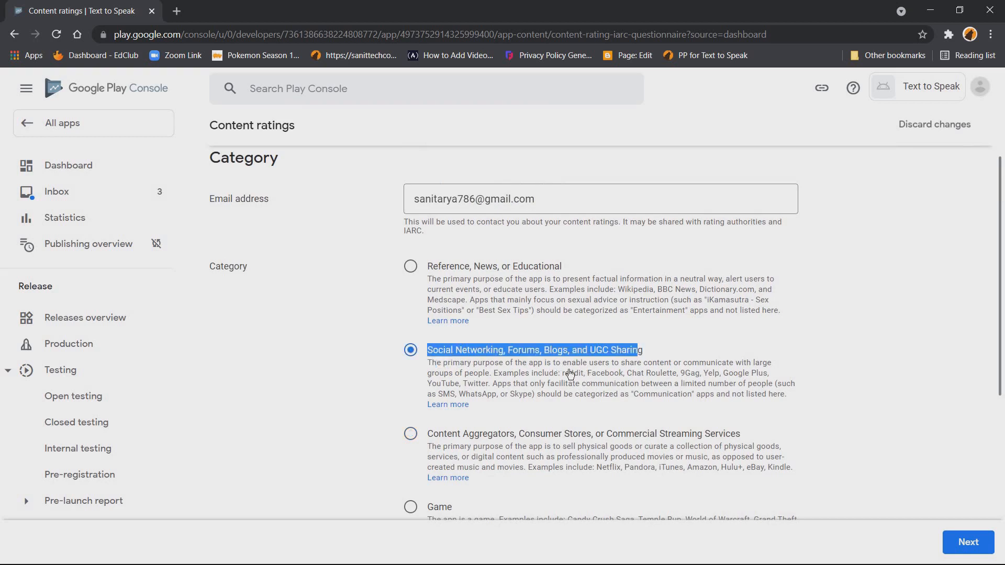
{"action": "scroll", "coordinate": [570, 377], "scroll_direction": "down", "scroll_amount": 5}
{"action": "left_click", "coordinate": [525, 340]}
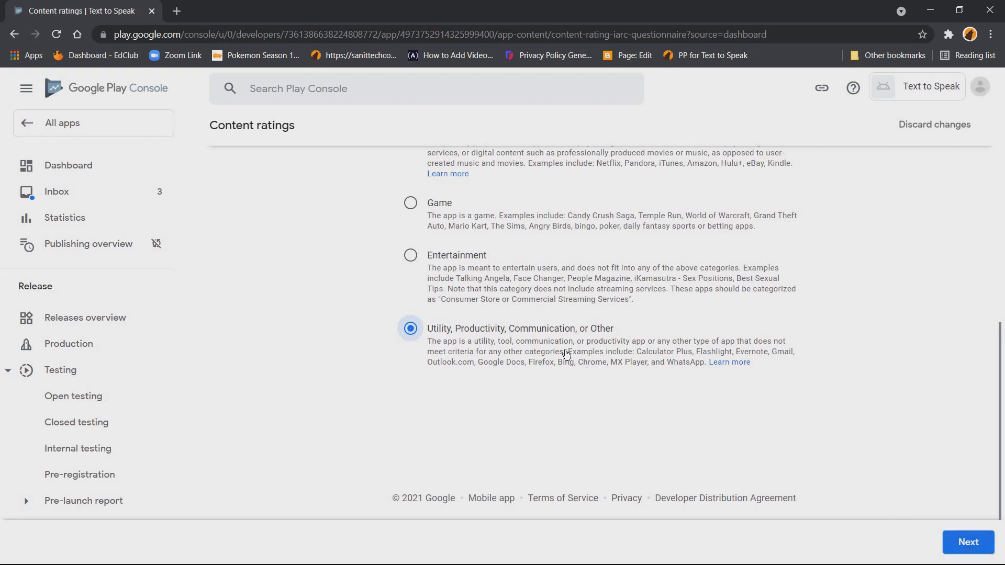
{"action": "left_click_drag", "start_coordinate": [574, 355], "coordinate": [796, 358]}
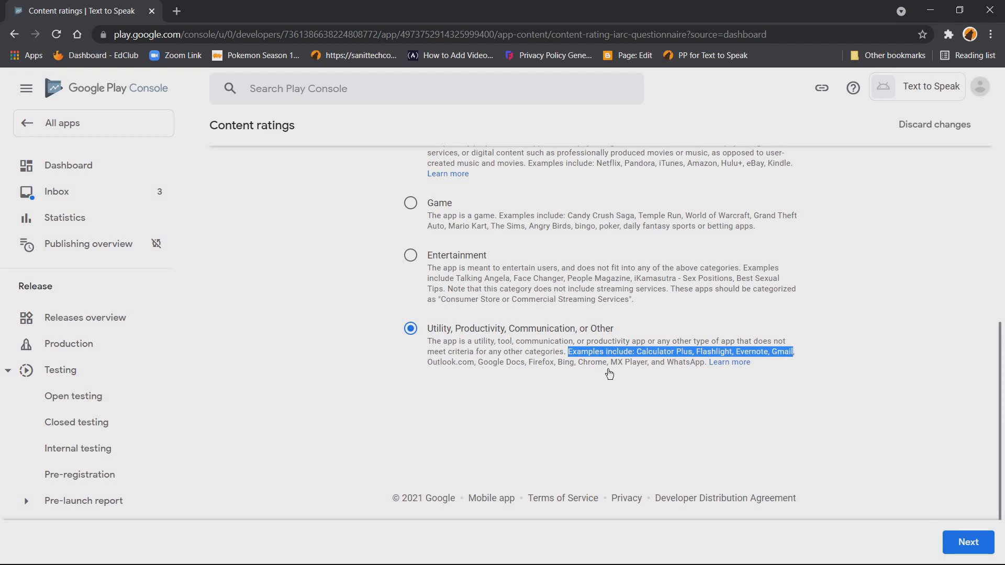
{"action": "left_click_drag", "start_coordinate": [611, 329], "coordinate": [427, 330]}
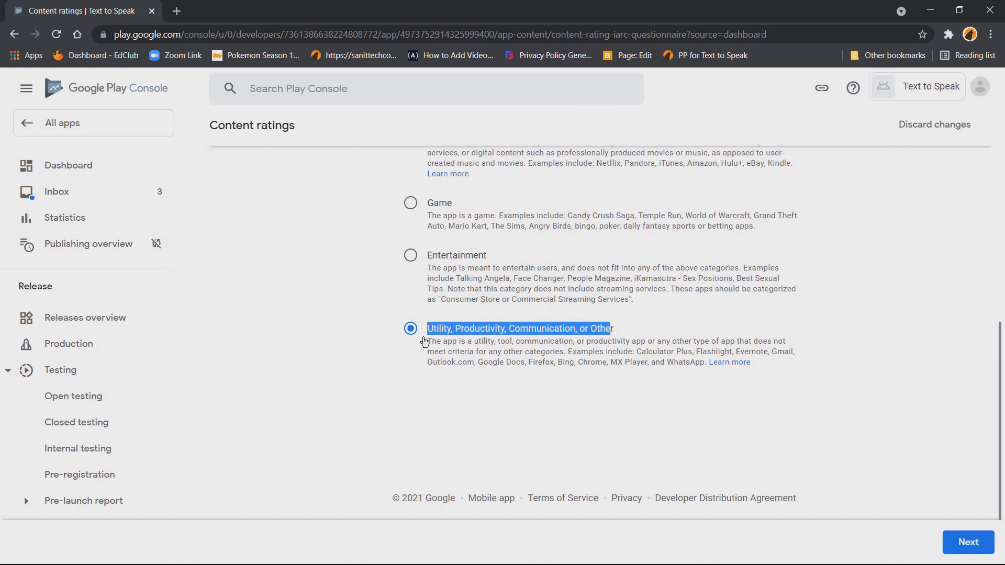
{"action": "left_click", "coordinate": [456, 331]}
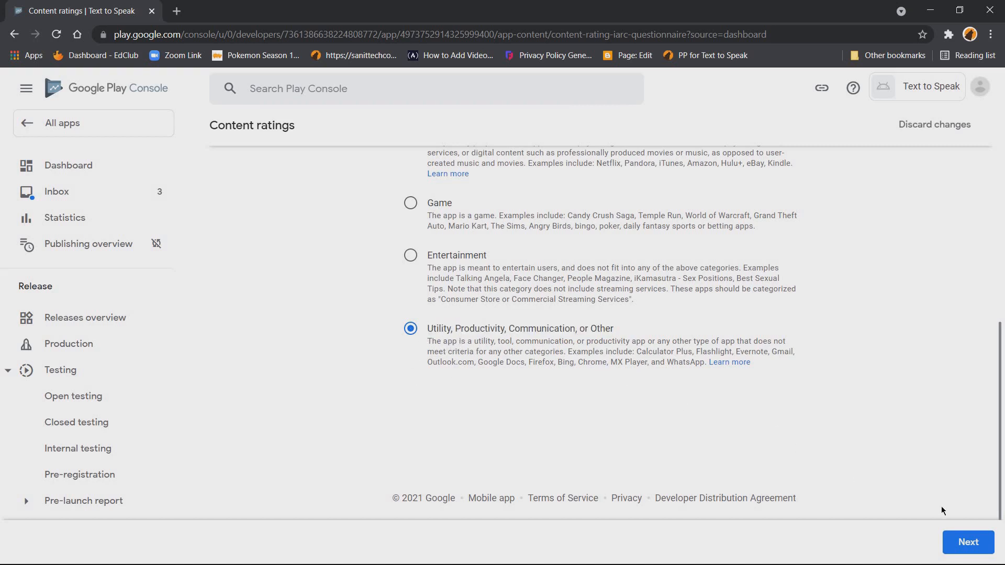
{"action": "left_click", "coordinate": [961, 535]}
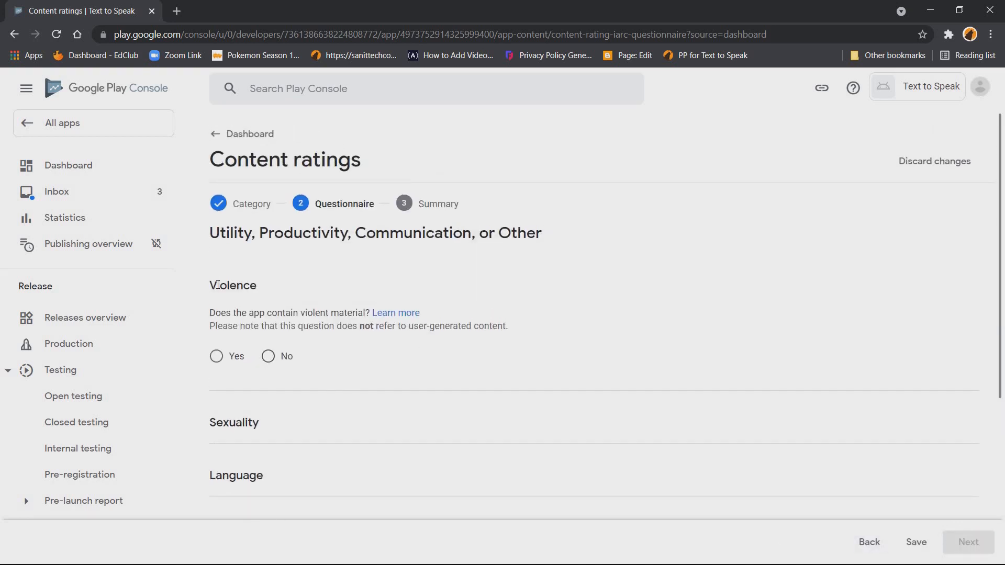
- Answer No for Violence, Sexuality, Language, Controlled Substance and Promotion of Age-Restricted Products
{"action": "mouse_move", "coordinate": [255, 285]}
{"action": "left_mouse_down"}
{"action": "mouse_move", "coordinate": [221, 286]}
{"action": "mouse_move", "coordinate": [250, 287]}
{"action": "left_mouse_up"}
{"action": "double_click", "coordinate": [247, 290]}
{"action": "left_click", "coordinate": [268, 356]}
{"action": "scroll", "coordinate": [261, 324], "scroll_direction": "down", "scroll_amount": 3}
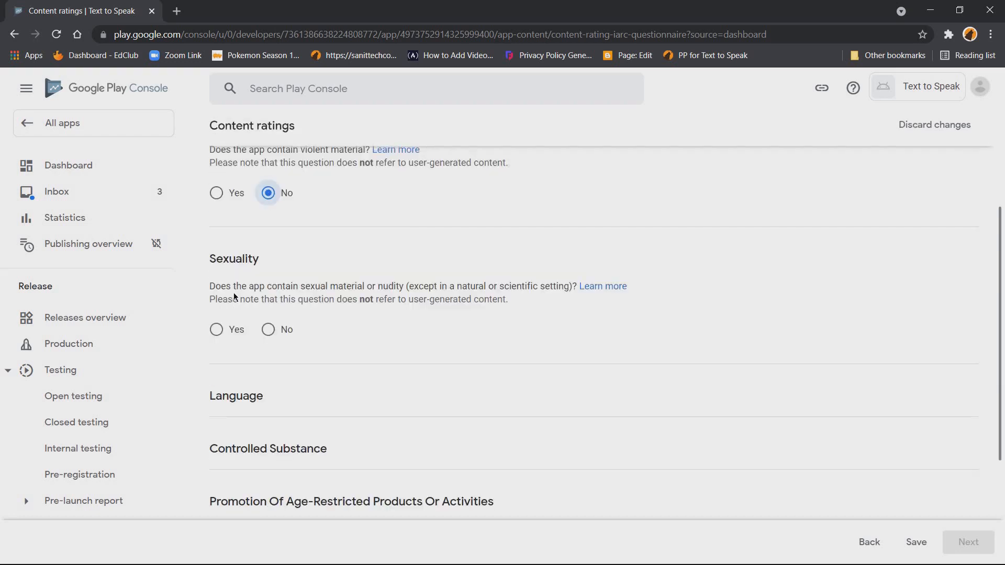
{"action": "left_click", "coordinate": [270, 329]}
{"action": "scroll", "coordinate": [293, 345], "scroll_direction": "down", "scroll_amount": 2}
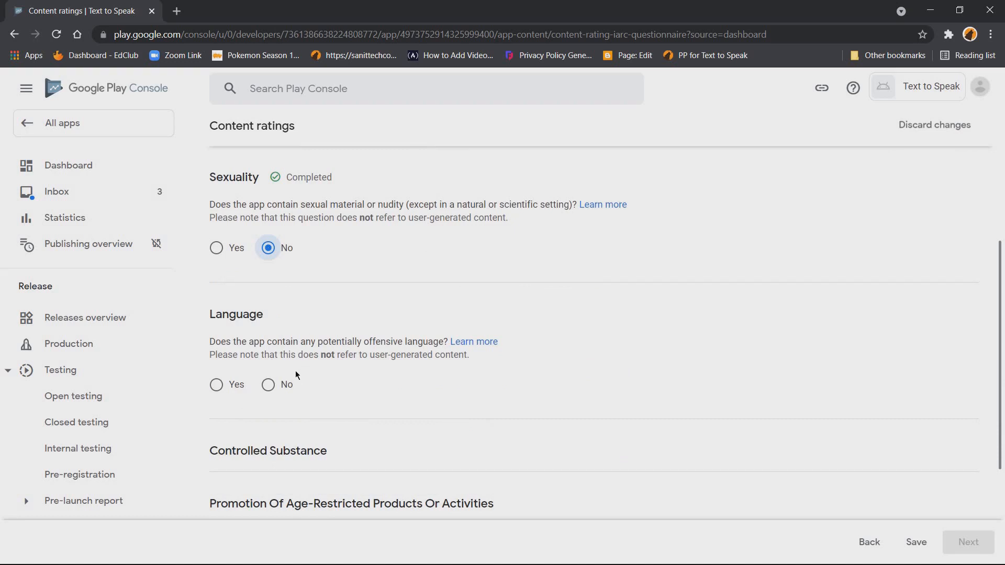
{"action": "left_click", "coordinate": [284, 385]}
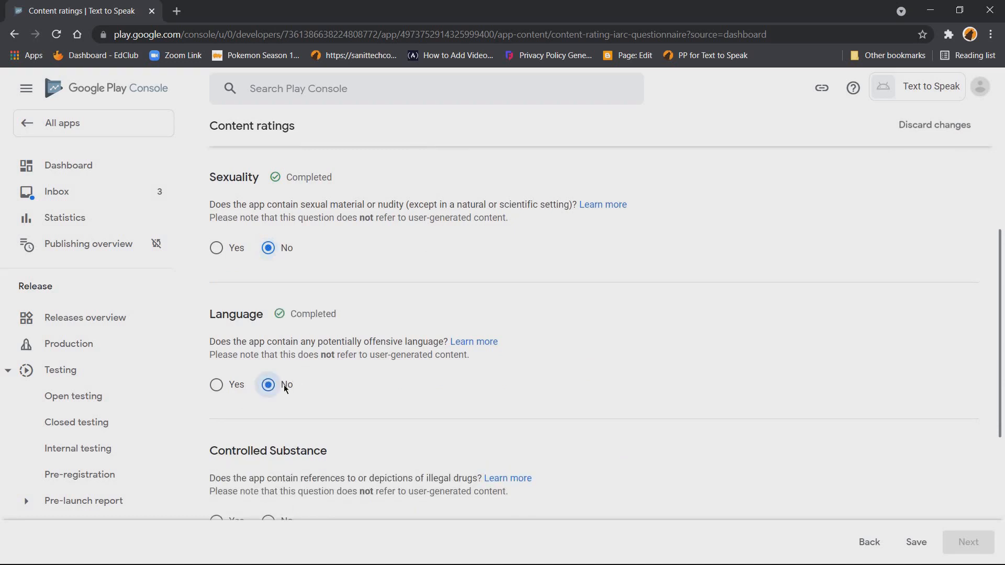
{"action": "scroll", "coordinate": [284, 384], "scroll_direction": "down", "scroll_amount": 5}
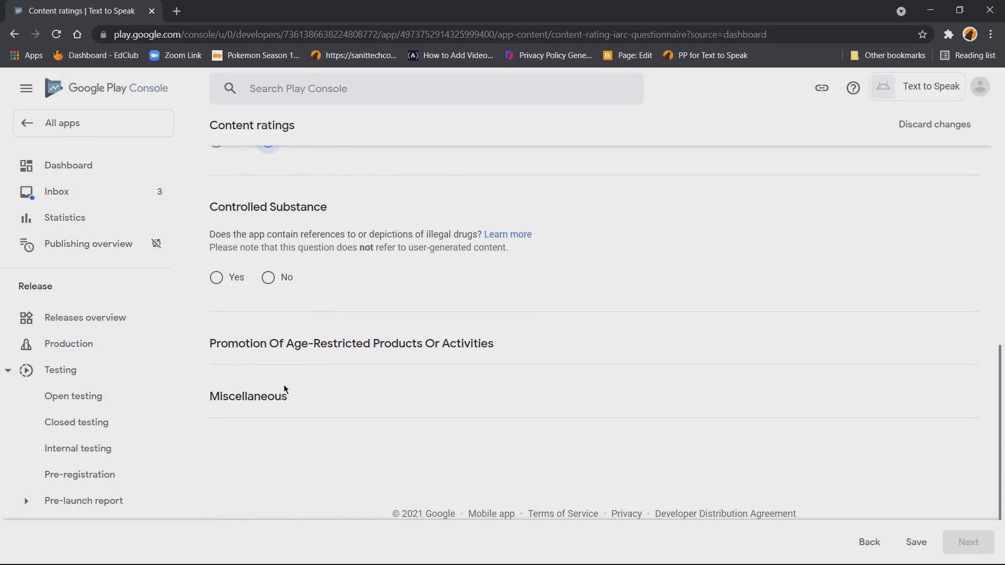
{"action": "left_click", "coordinate": [268, 278]}
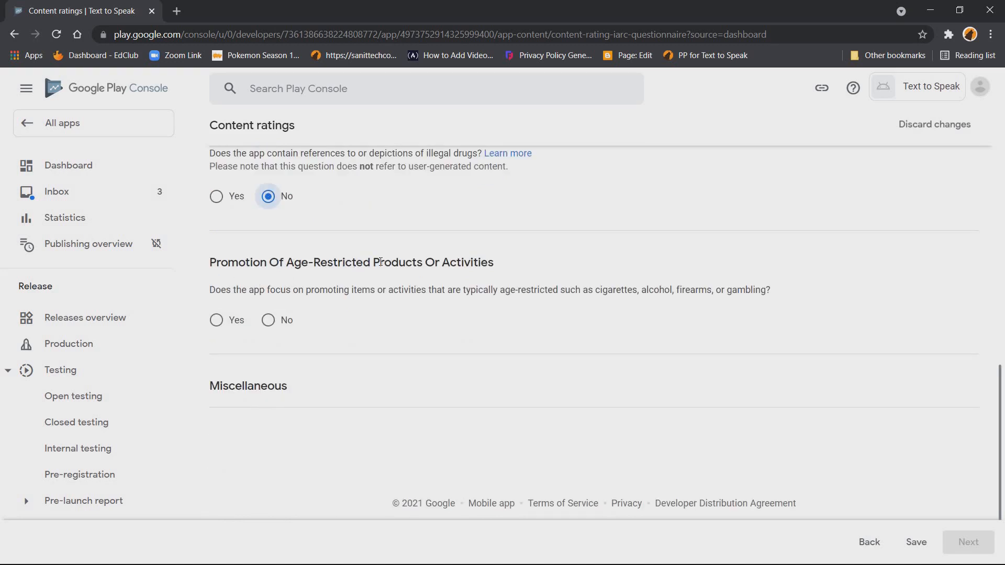
{"action": "left_click", "coordinate": [268, 320]}
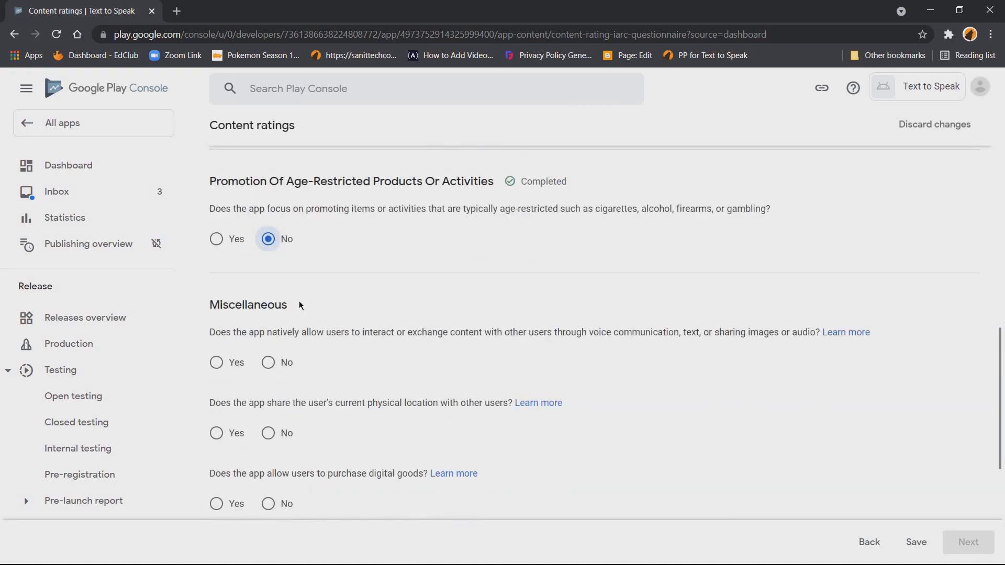
{"action": "scroll", "coordinate": [299, 305], "scroll_direction": "down", "scroll_amount": 1}
- Answer No to the Miscellaneous questions: user interaction, location sharing, digital goods, Nazi symbols, web browser
{"action": "left_click", "coordinate": [268, 281]}
{"action": "scroll", "coordinate": [314, 278], "scroll_direction": "down", "scroll_amount": 1}
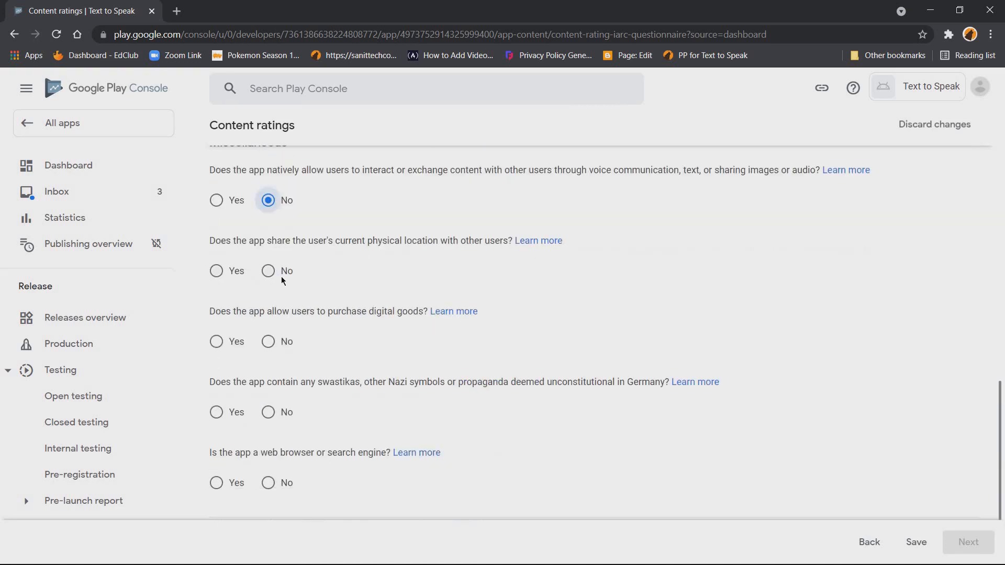
{"action": "left_click", "coordinate": [281, 274]}
{"action": "left_click", "coordinate": [280, 337]}
{"action": "scroll", "coordinate": [297, 353], "scroll_direction": "down", "scroll_amount": 2}
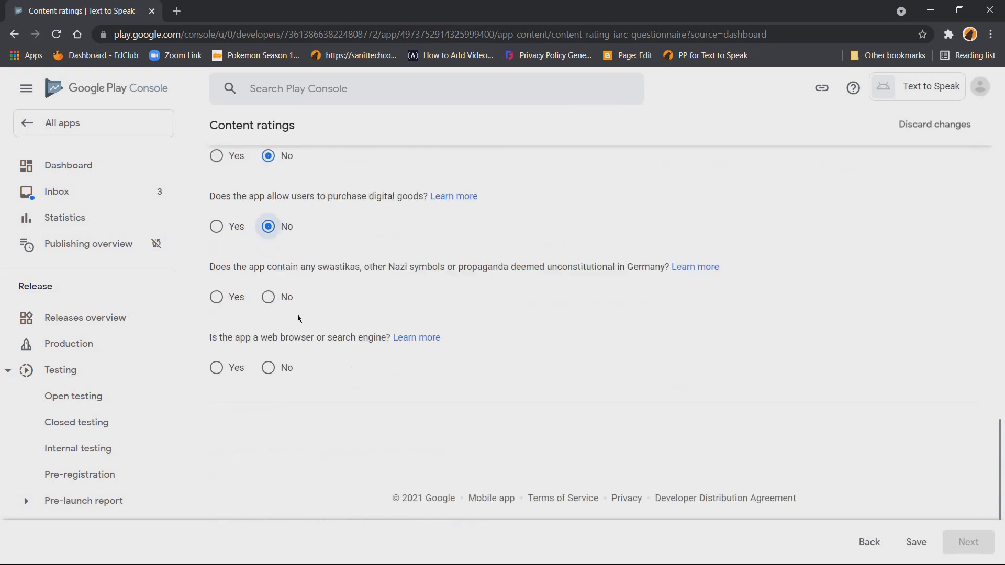
{"action": "left_click", "coordinate": [268, 297]}
{"action": "scroll", "coordinate": [309, 337], "scroll_direction": "up", "scroll_amount": 3}
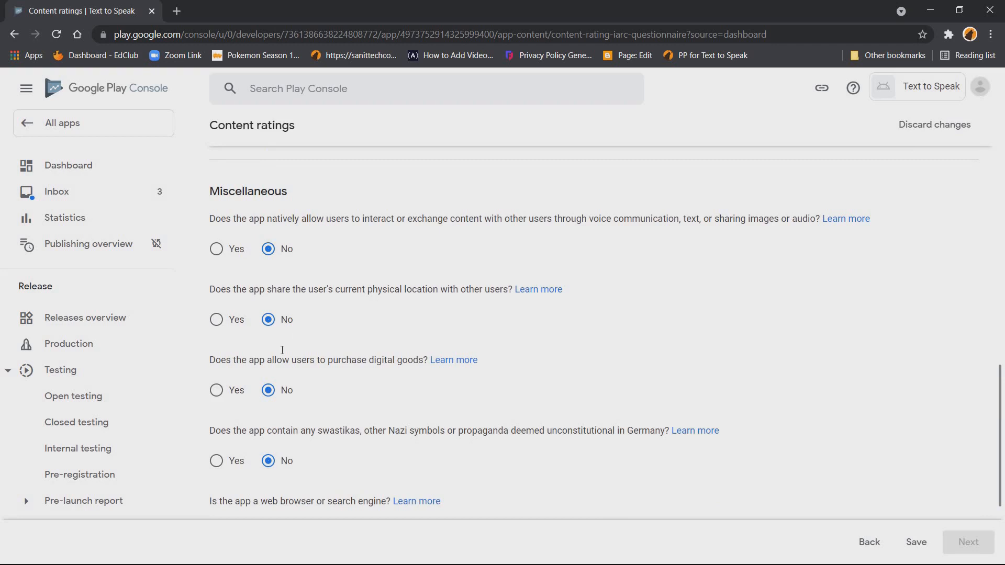
{"action": "scroll", "coordinate": [282, 350], "scroll_direction": "down", "scroll_amount": 3}
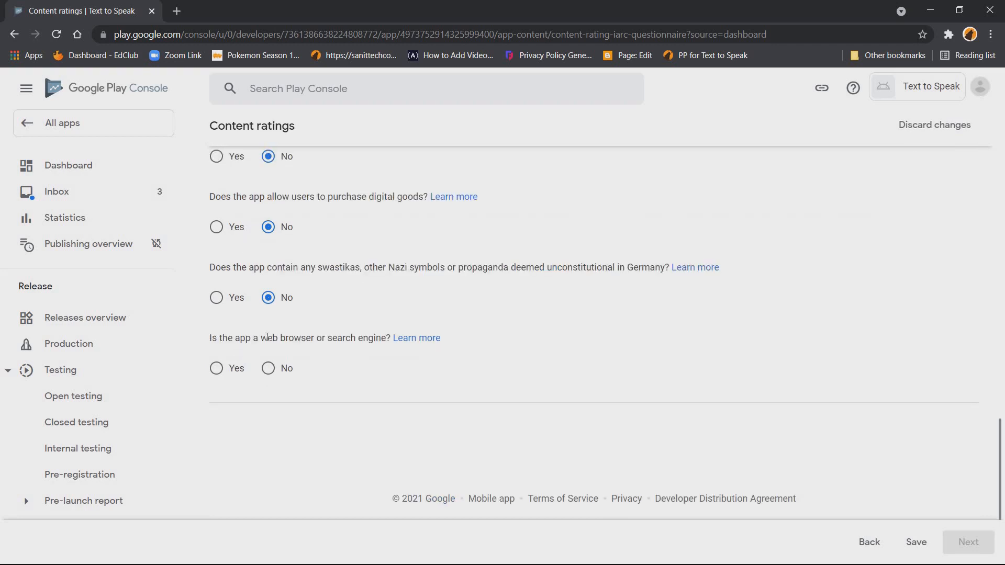
{"action": "left_click", "coordinate": [277, 369]}
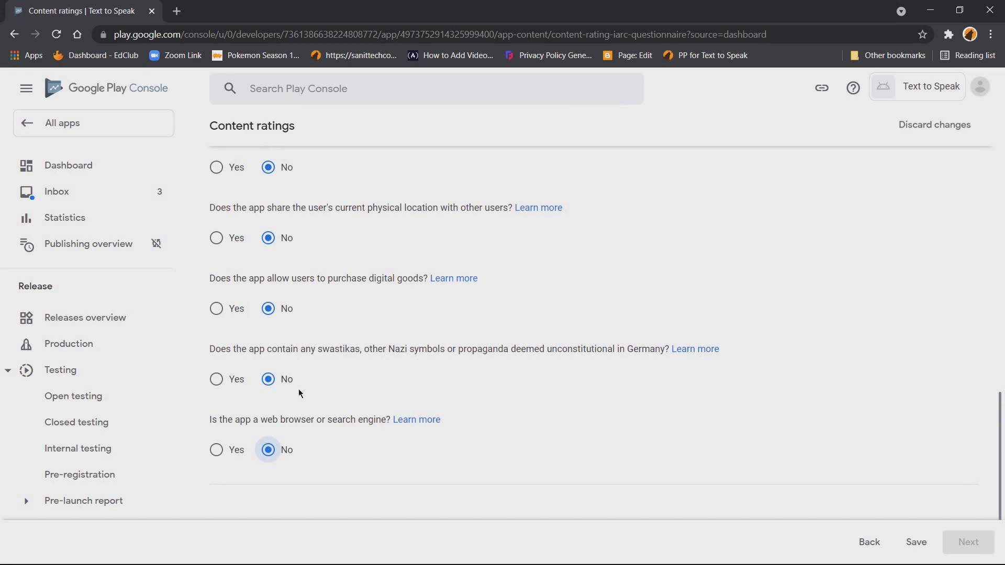
- Save the questionnaire and view the calculated ratings, ESRB Everyone and PEGI 3
{"action": "scroll", "coordinate": [227, 372], "scroll_direction": "up", "scroll_amount": 2}
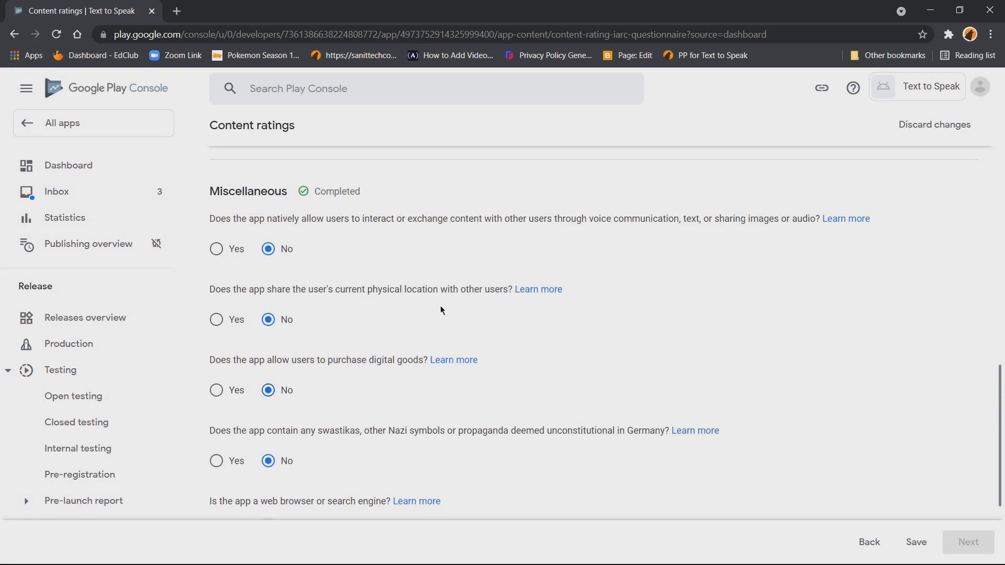
{"action": "scroll", "coordinate": [384, 395], "scroll_direction": "down", "scroll_amount": 2}
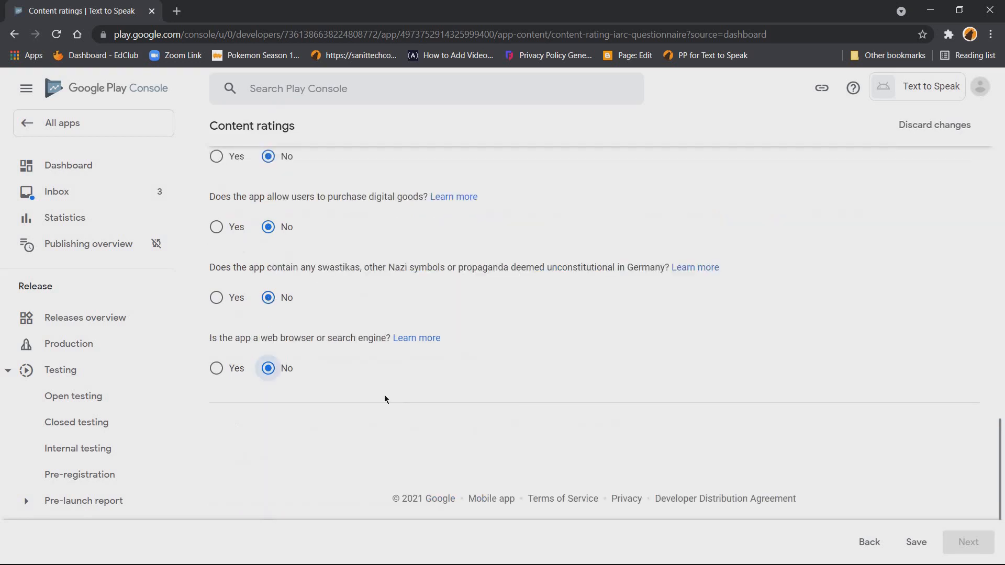
{"action": "scroll", "coordinate": [465, 362], "scroll_direction": "up", "scroll_amount": 2}
{"action": "scroll", "coordinate": [404, 417], "scroll_direction": "down", "scroll_amount": 1}
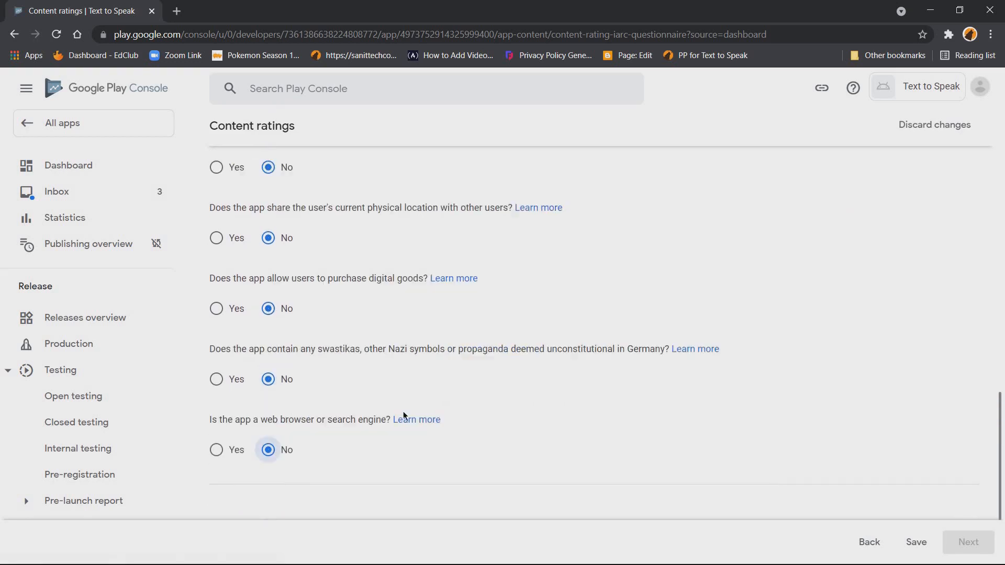
{"action": "left_click", "coordinate": [917, 544]}
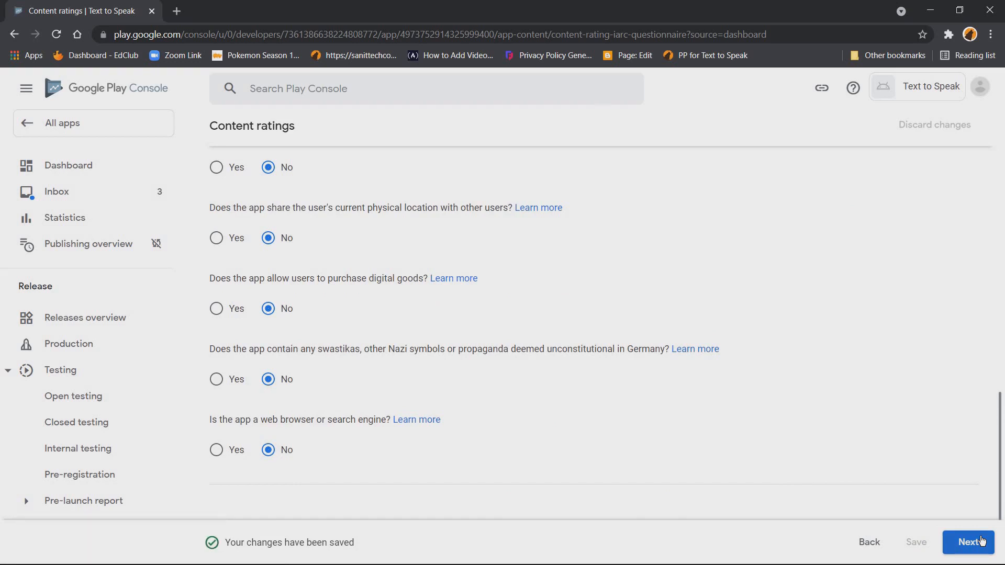
{"action": "left_click", "coordinate": [969, 543]}
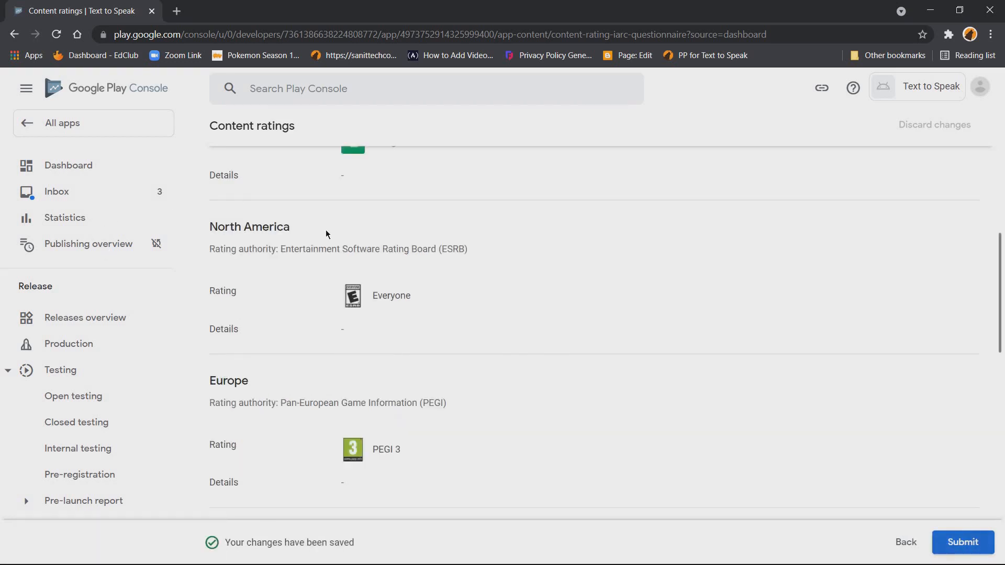
- Submit the content ratings so the IARC status shows Completed
{"action": "scroll", "coordinate": [416, 274], "scroll_direction": "up", "scroll_amount": 7}
{"action": "scroll", "coordinate": [416, 274], "scroll_direction": "down", "scroll_amount": 5}
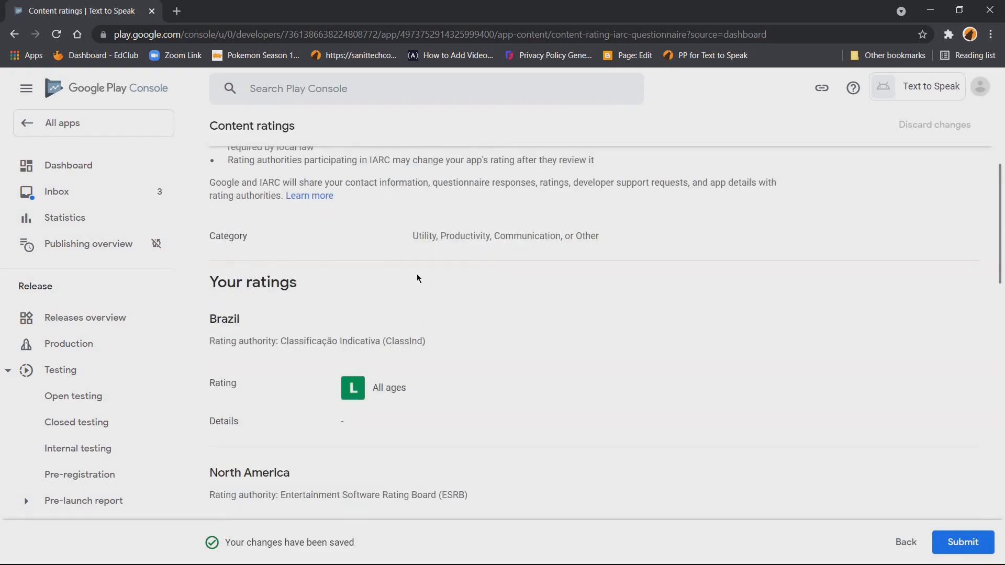
{"action": "scroll", "coordinate": [422, 274], "scroll_direction": "down", "scroll_amount": 10}
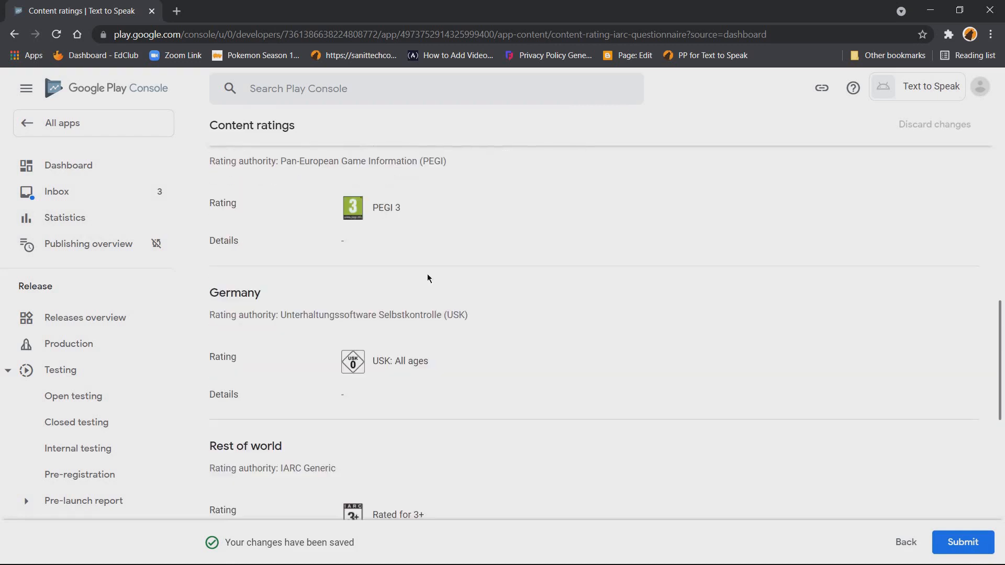
{"action": "left_click", "coordinate": [975, 543]}
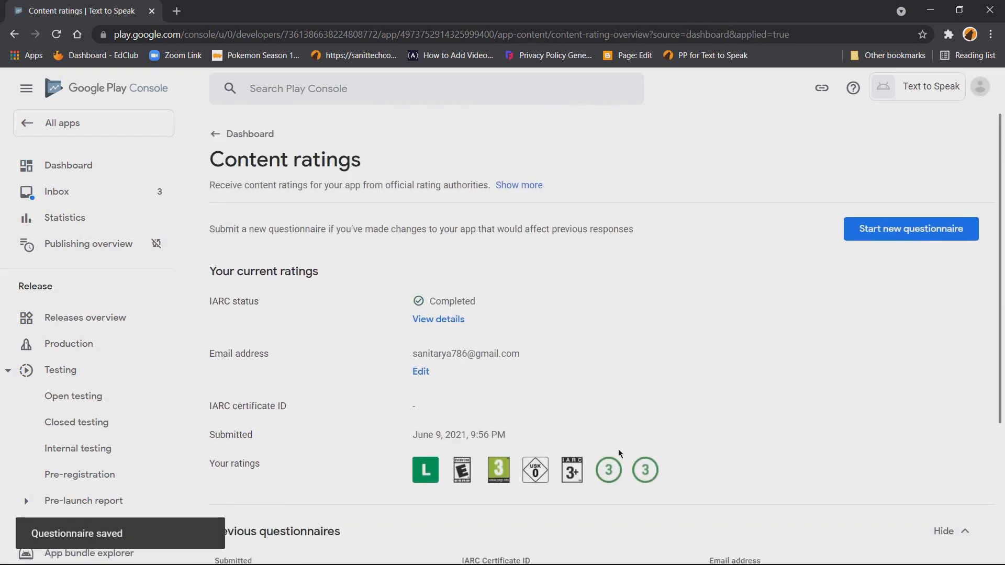
- Return to the Dashboard and open the Target audience task
{"action": "left_click", "coordinate": [244, 133]}
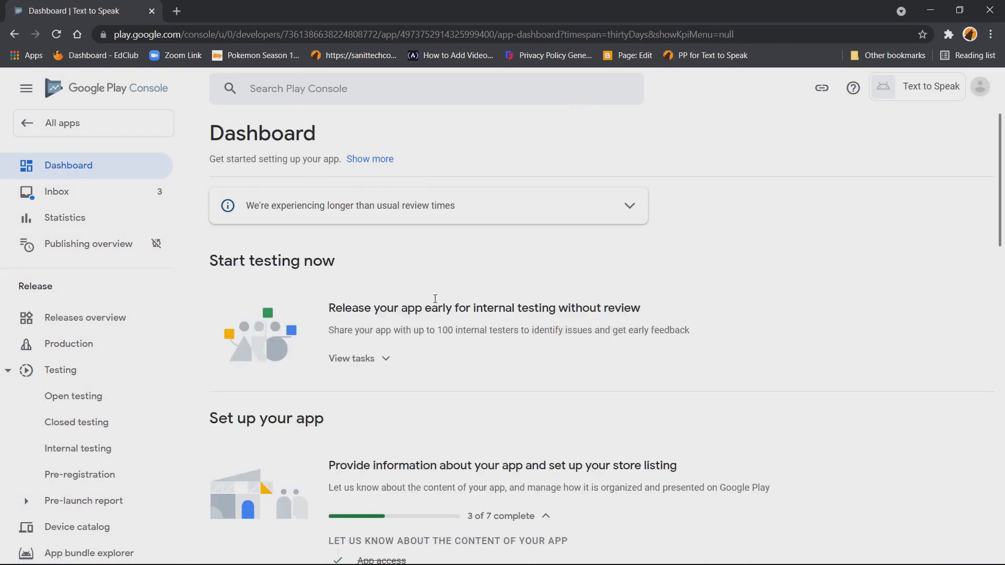
{"action": "scroll", "coordinate": [435, 303], "scroll_direction": "down", "scroll_amount": 5}
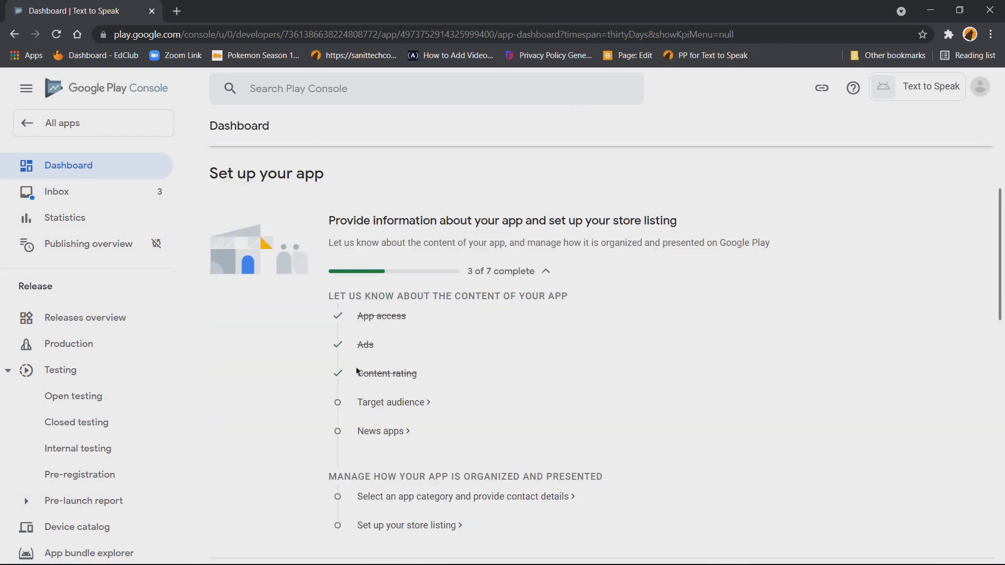
{"action": "left_click", "coordinate": [376, 403]}
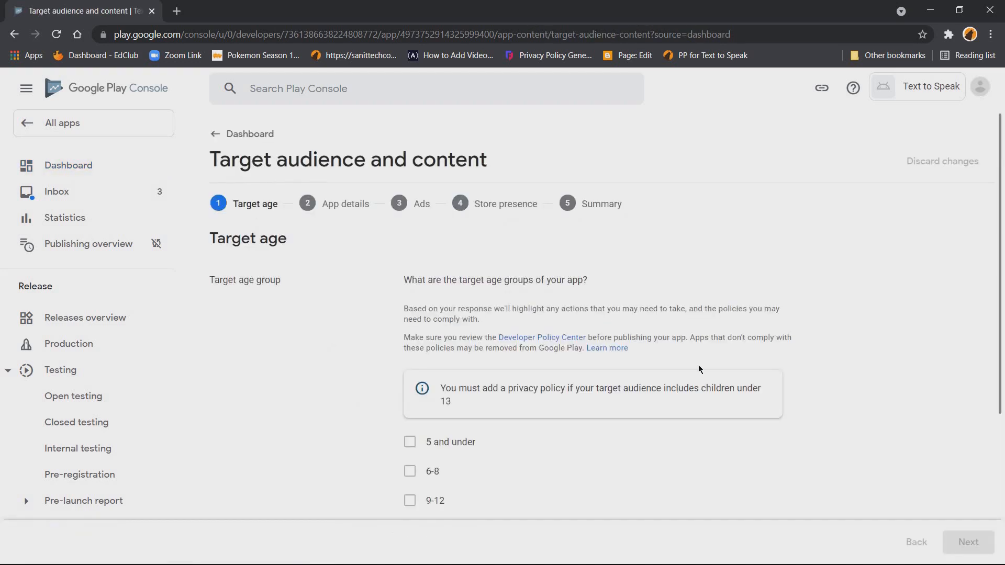
- Select the 13-15, 16-17 and 18-and-over age groups as the app's target audience
{"action": "scroll", "coordinate": [692, 366], "scroll_direction": "down", "scroll_amount": 3}
{"action": "left_click", "coordinate": [410, 367]}
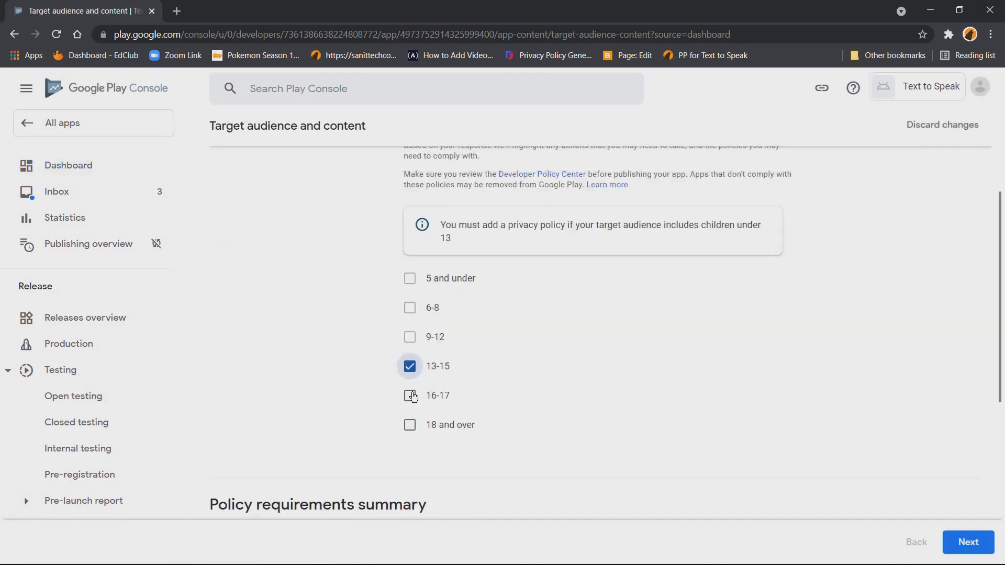
{"action": "left_click", "coordinate": [411, 395]}
{"action": "left_click", "coordinate": [410, 425]}
{"action": "scroll", "coordinate": [472, 355], "scroll_direction": "down", "scroll_amount": 2}
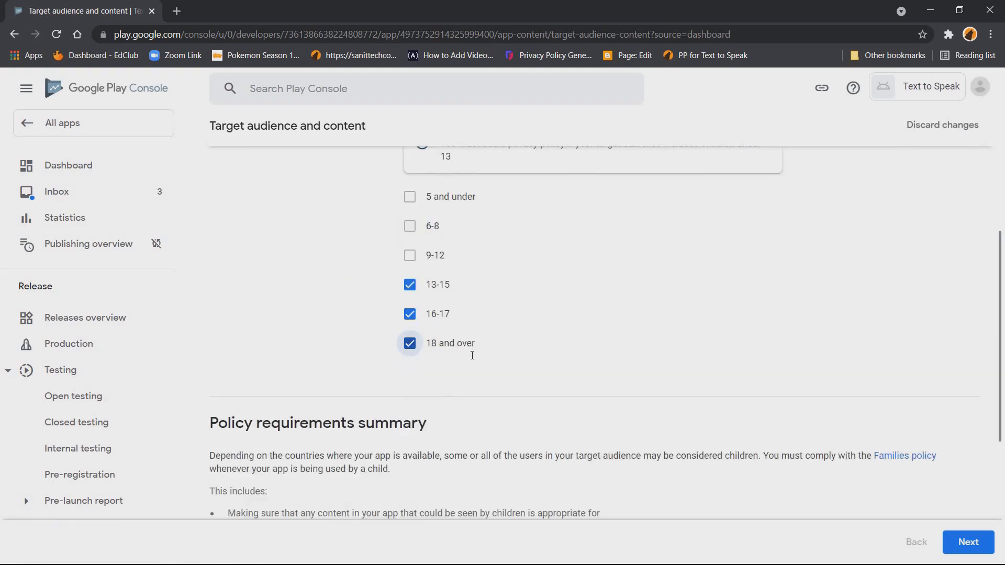
{"action": "scroll", "coordinate": [472, 356], "scroll_direction": "down", "scroll_amount": 3}
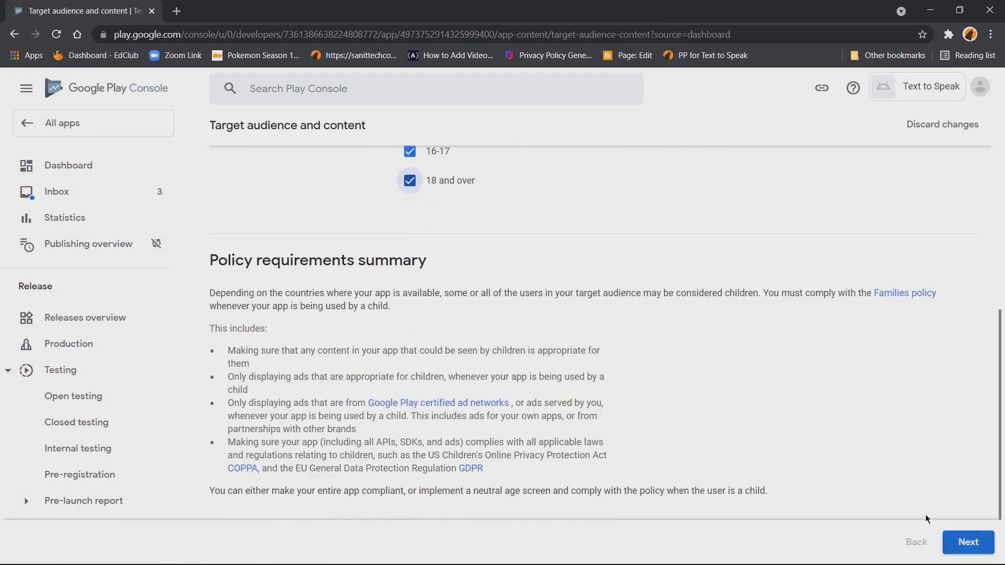
{"action": "scroll", "coordinate": [968, 544], "scroll_direction": "up", "scroll_amount": 3}
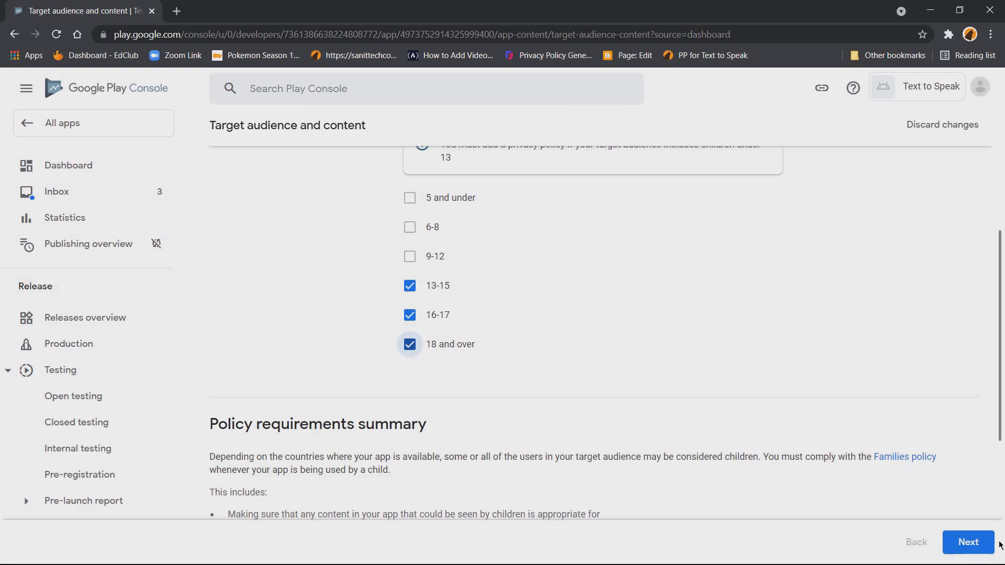
{"action": "left_click", "coordinate": [989, 544]}
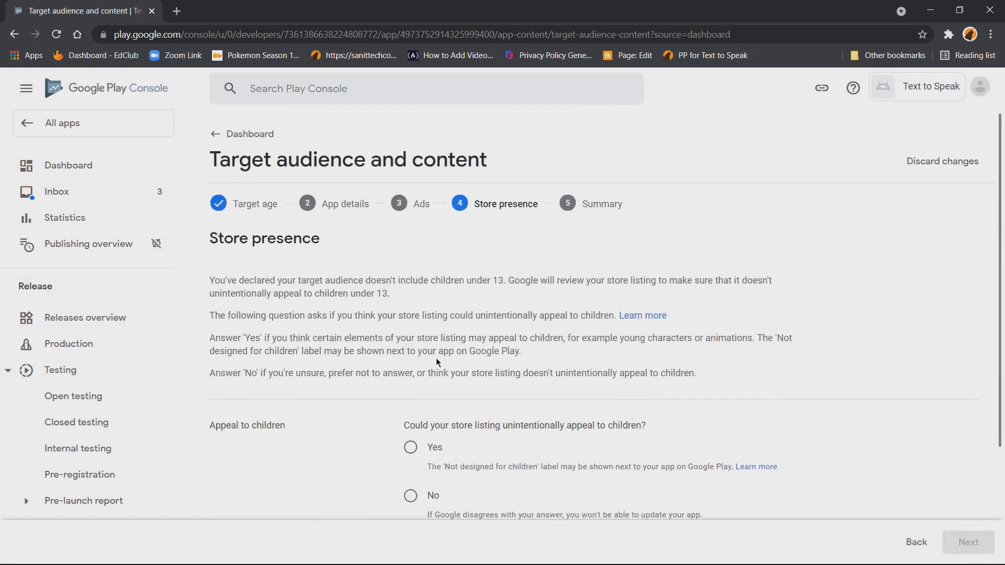
- Answer No to appeal to children, save the target audience settings, and return to the dashboard
{"action": "scroll", "coordinate": [440, 359], "scroll_direction": "down", "scroll_amount": 2}
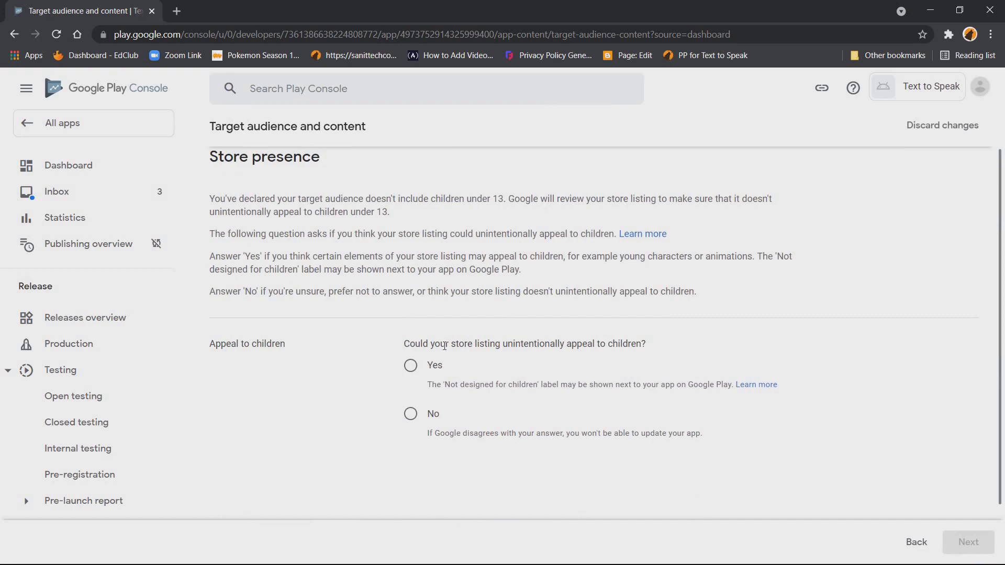
{"action": "left_click_drag", "start_coordinate": [410, 345], "coordinate": [641, 346]}
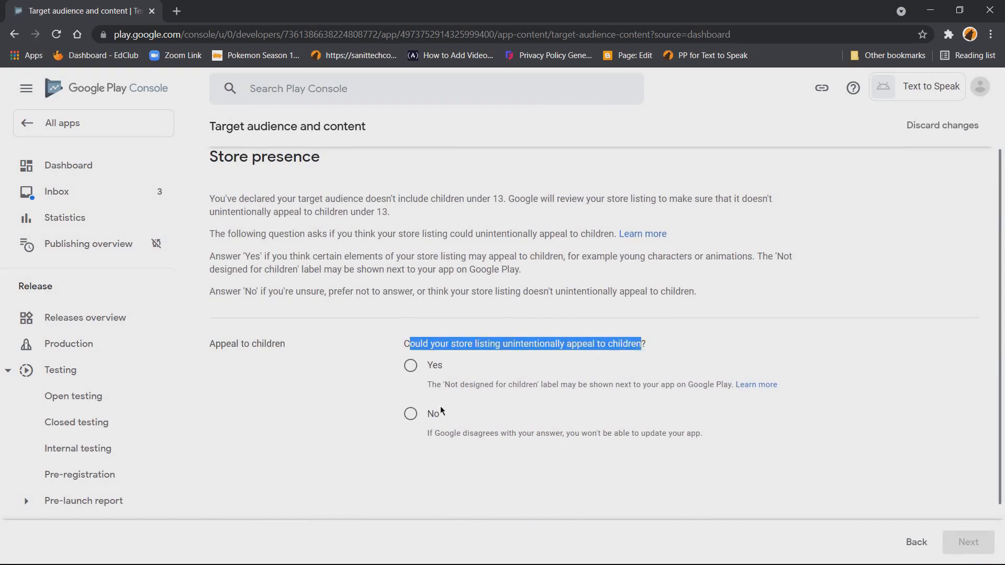
{"action": "left_click", "coordinate": [409, 414]}
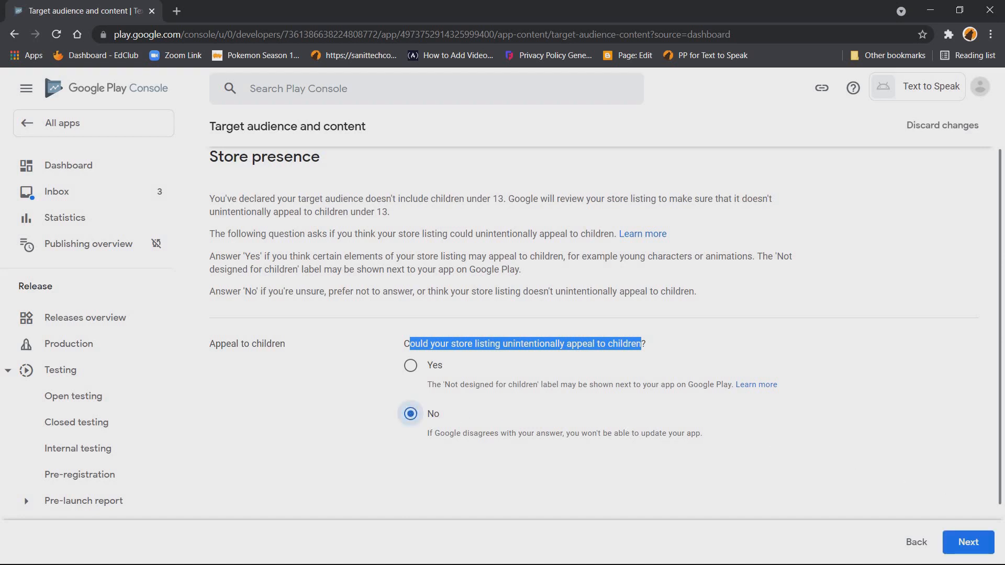
{"action": "left_click", "coordinate": [975, 545]}
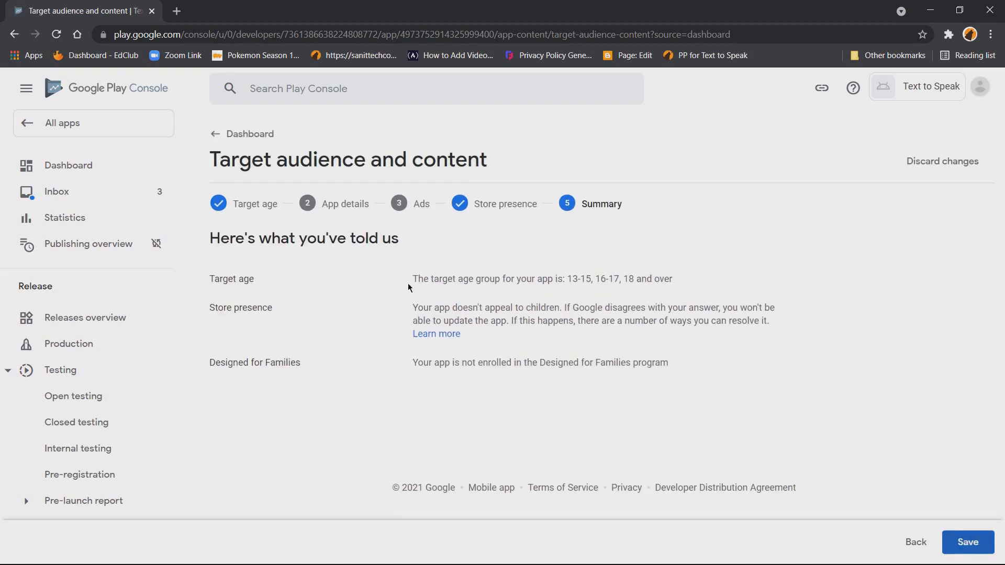
{"action": "left_click_drag", "start_coordinate": [407, 284], "coordinate": [813, 368]}
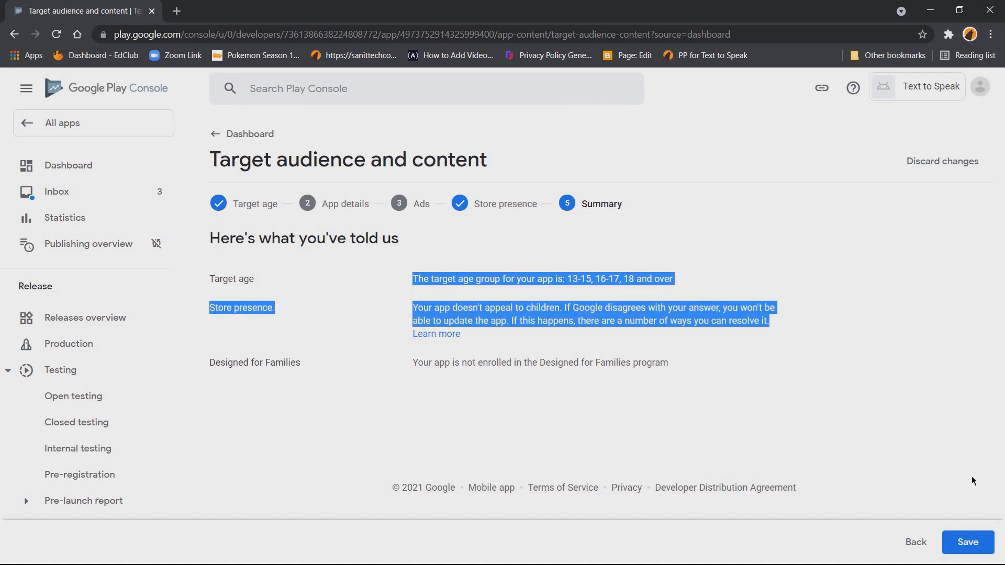
{"action": "left_click", "coordinate": [967, 544]}
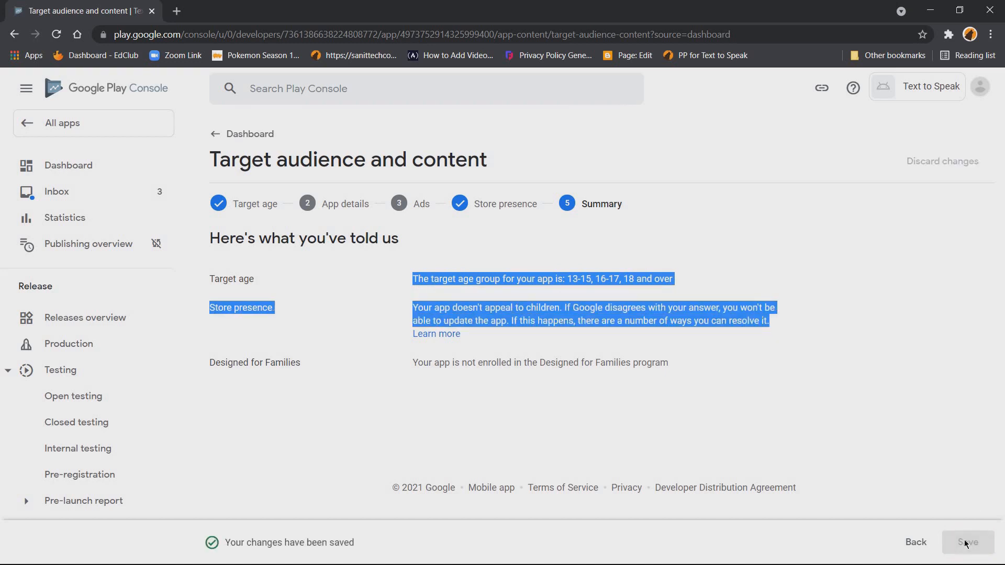
{"action": "left_click", "coordinate": [249, 136]}
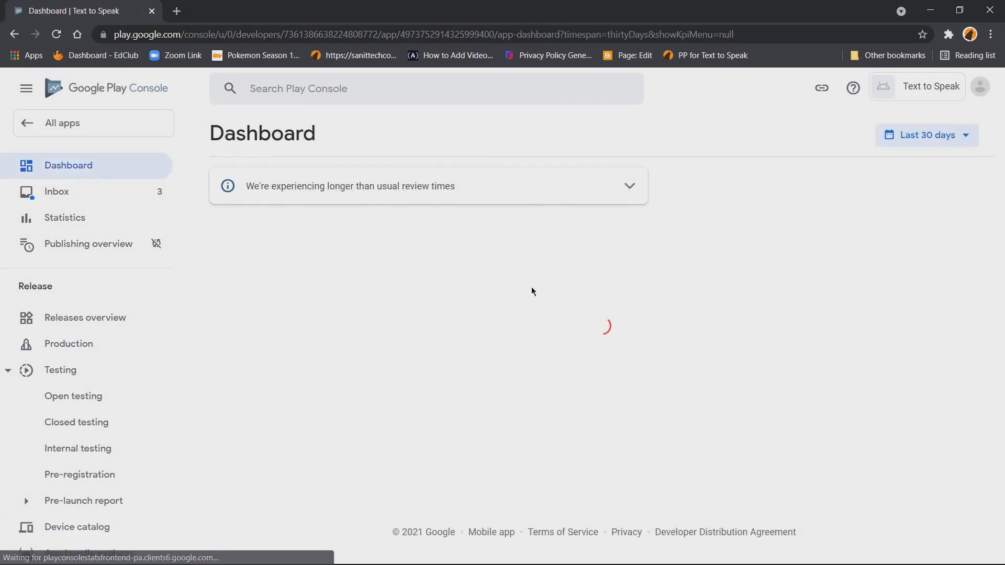
{"action": "scroll", "coordinate": [460, 359], "scroll_direction": "down", "scroll_amount": 5}
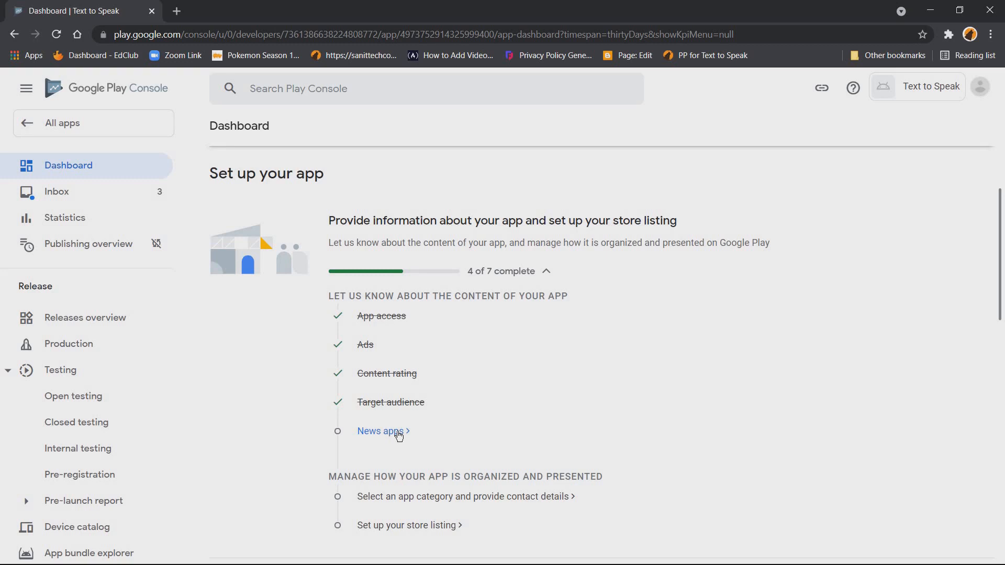
- Answer No to the News apps declaration, save it, and go back to the dashboard
{"action": "left_click", "coordinate": [399, 436]}
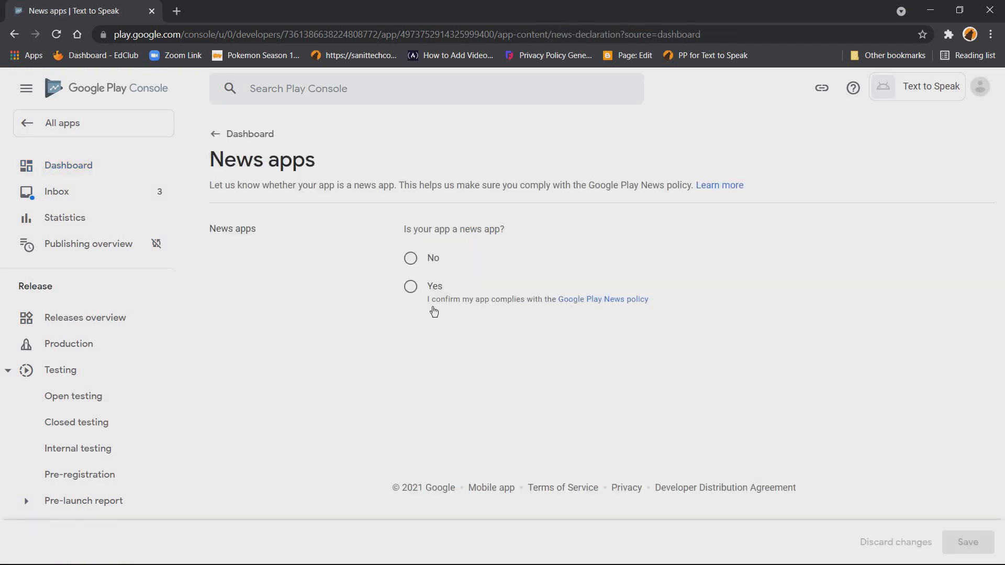
{"action": "triple_click", "coordinate": [465, 229]}
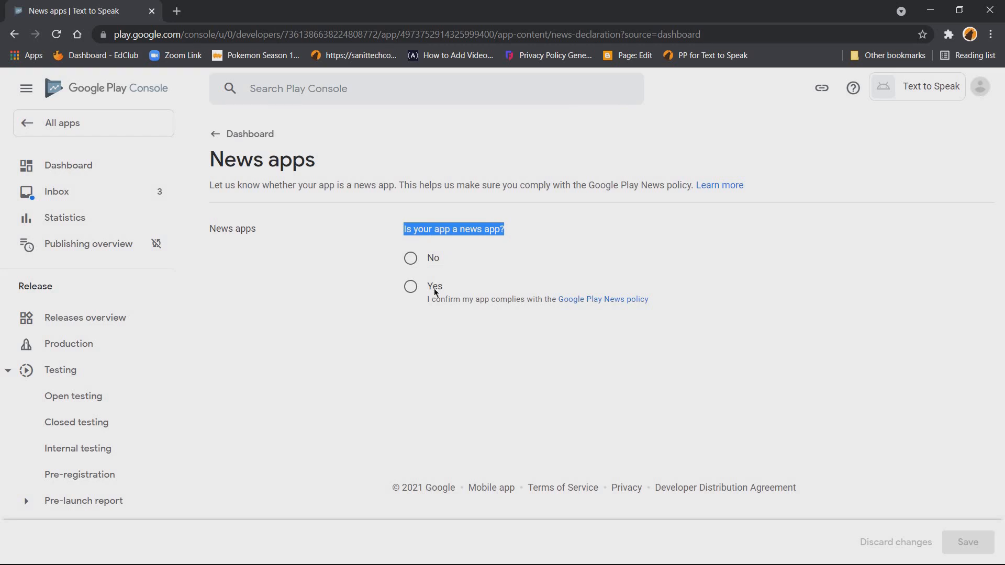
{"action": "left_click", "coordinate": [435, 259]}
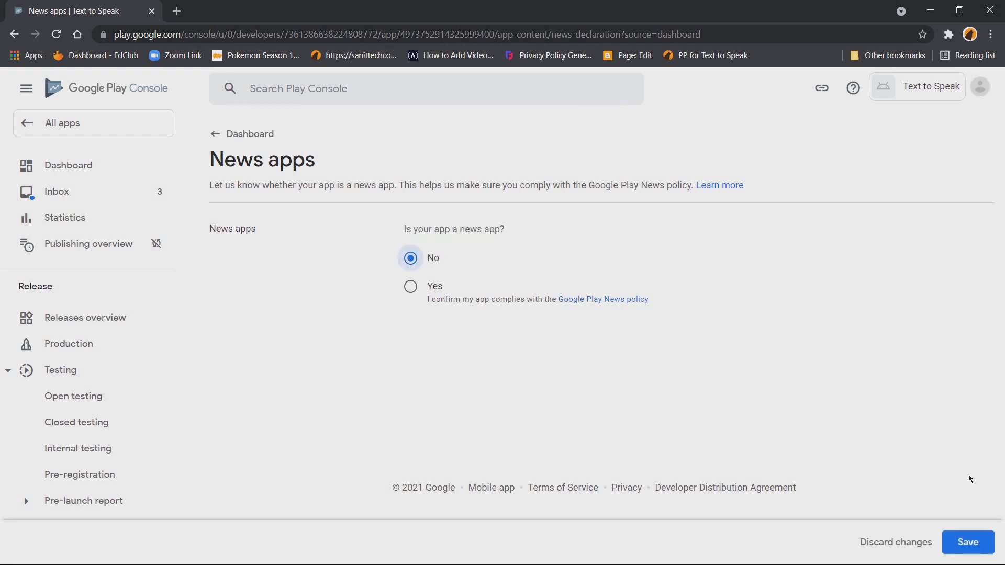
{"action": "left_click", "coordinate": [967, 544]}
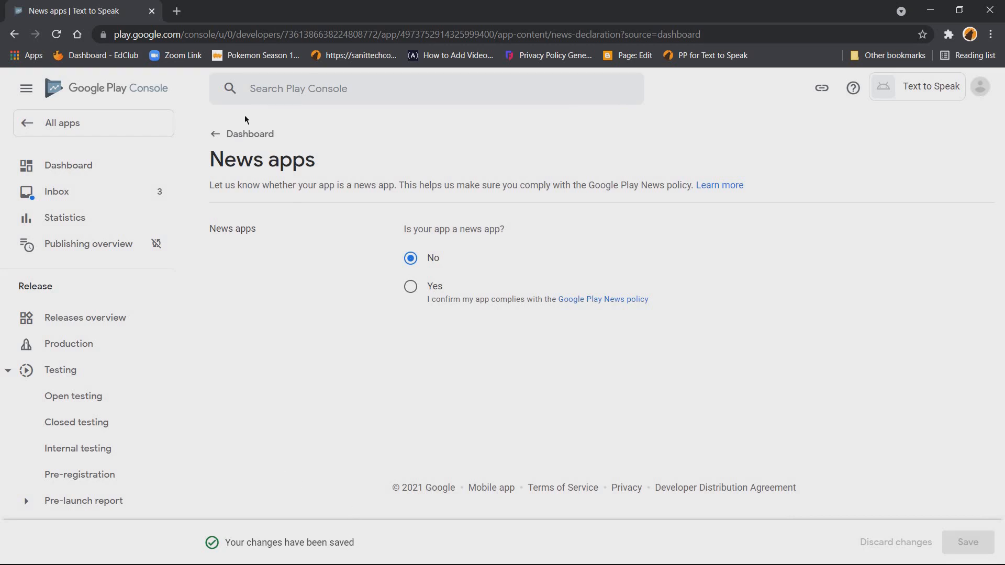
{"action": "left_click", "coordinate": [246, 137]}
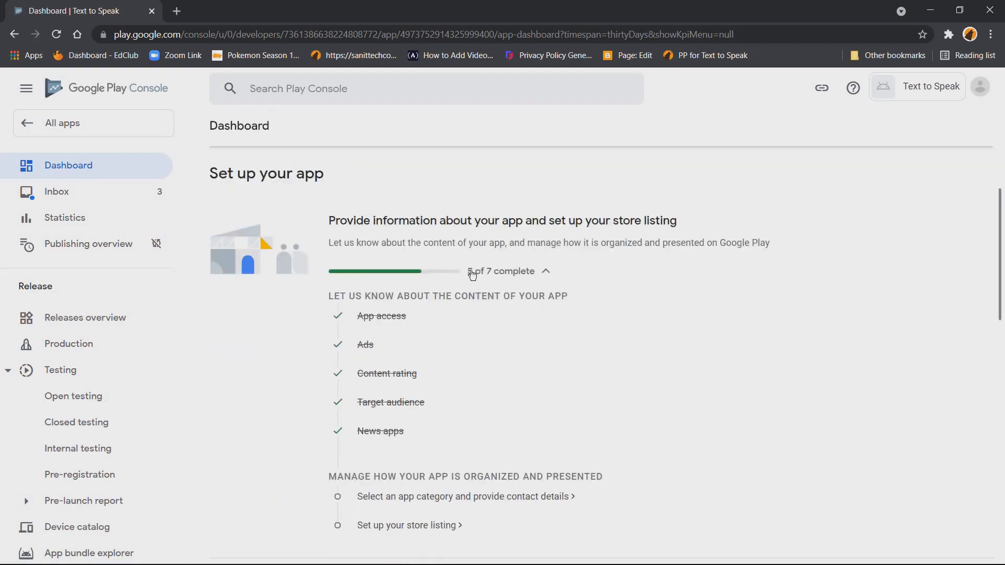
{"action": "scroll", "coordinate": [346, 330], "scroll_direction": "down", "scroll_amount": 3}
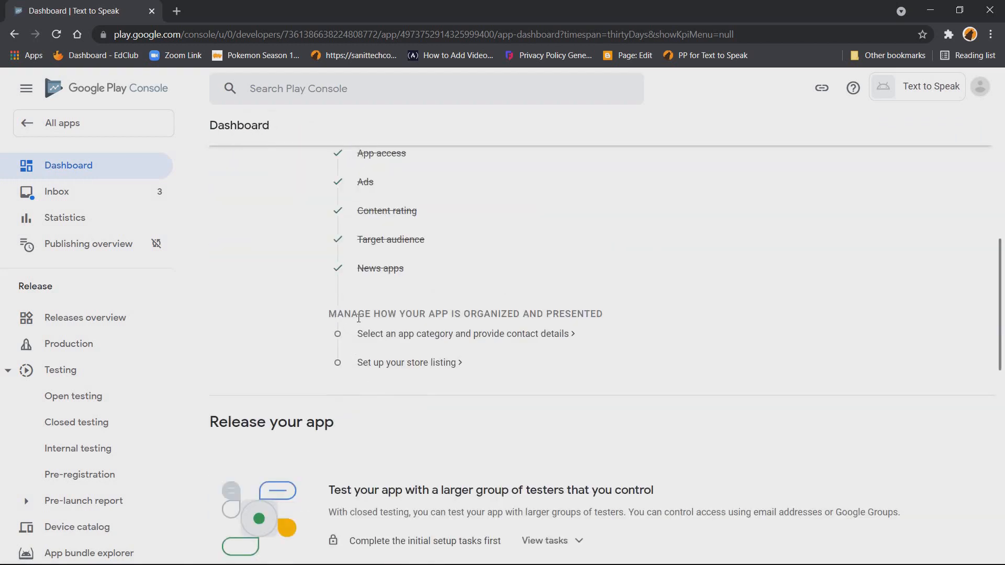
{"action": "left_click_drag", "start_coordinate": [329, 314], "coordinate": [620, 316]}
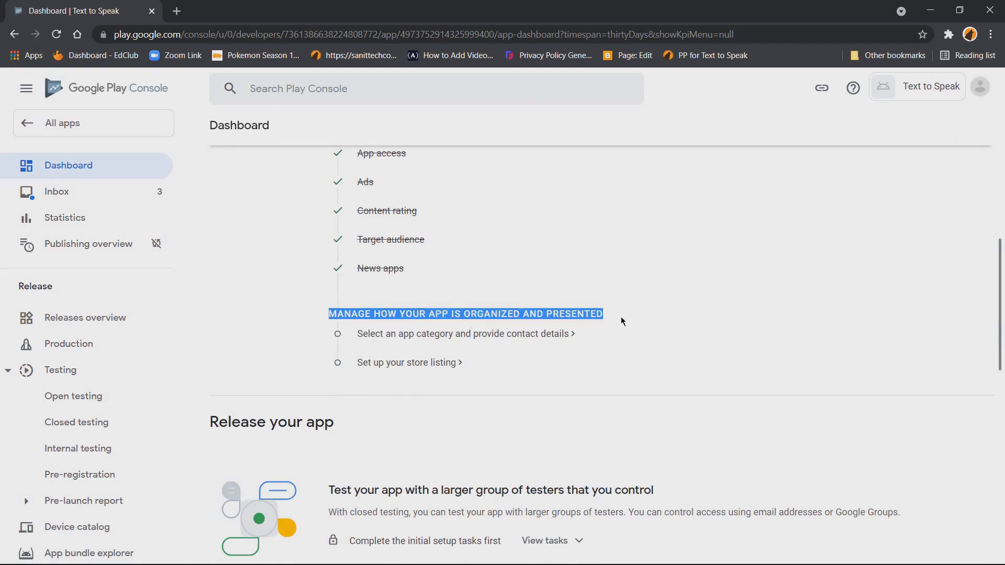
- In the store settings, set the app category to Tools
{"action": "left_click", "coordinate": [385, 337]}
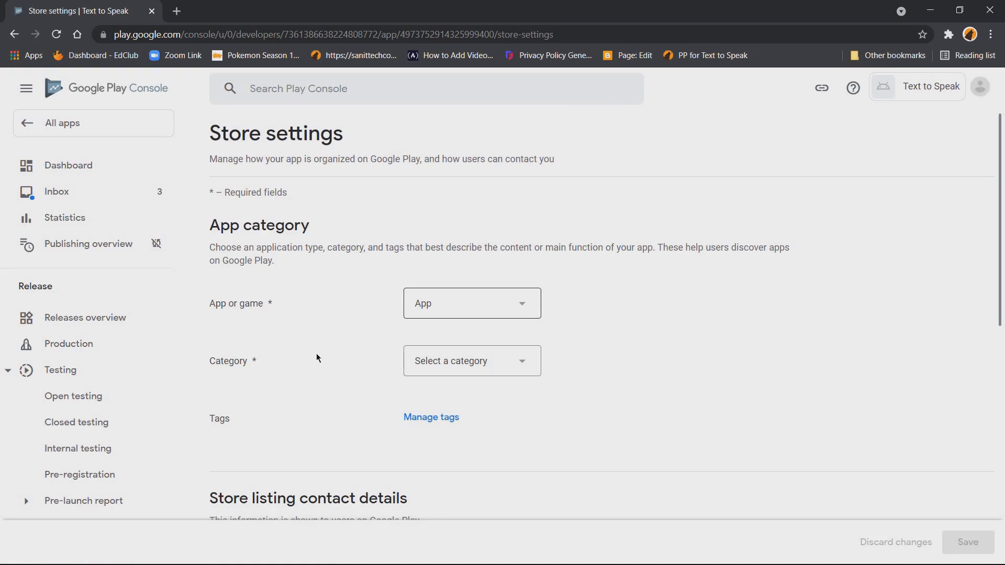
{"action": "left_click", "coordinate": [462, 349]}
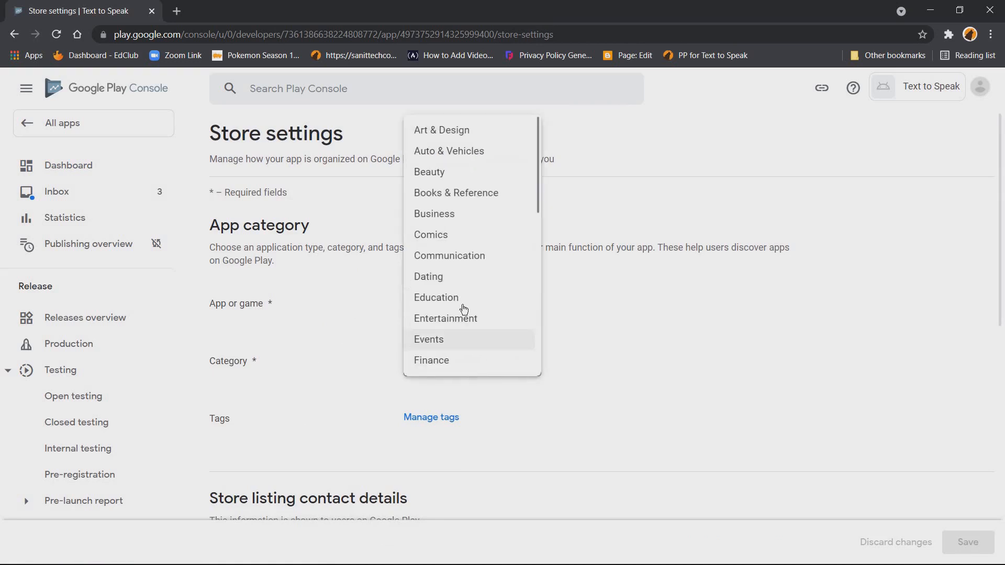
{"action": "scroll", "coordinate": [464, 310], "scroll_direction": "down", "scroll_amount": 3}
{"action": "scroll", "coordinate": [464, 309], "scroll_direction": "down", "scroll_amount": 5}
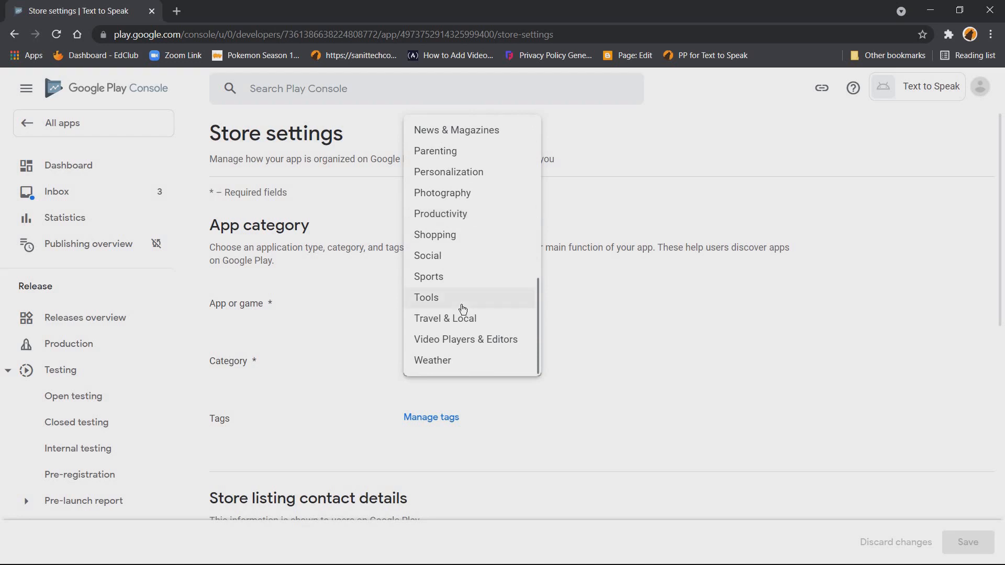
{"action": "left_click", "coordinate": [463, 308]}
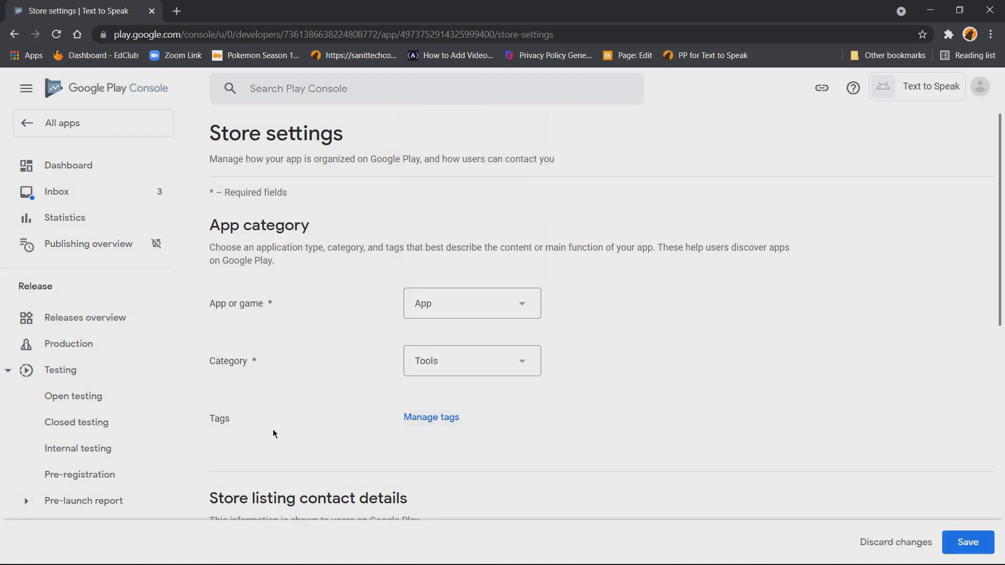
- Search for and apply the Tools and Music & audio tags to the app
{"action": "left_click", "coordinate": [433, 414]}
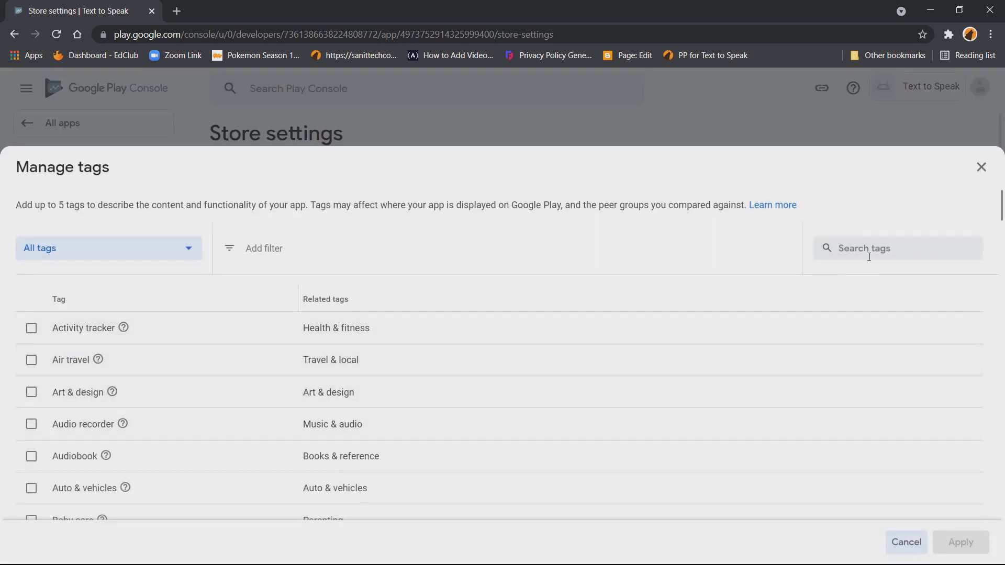
{"action": "left_click", "coordinate": [869, 252]}
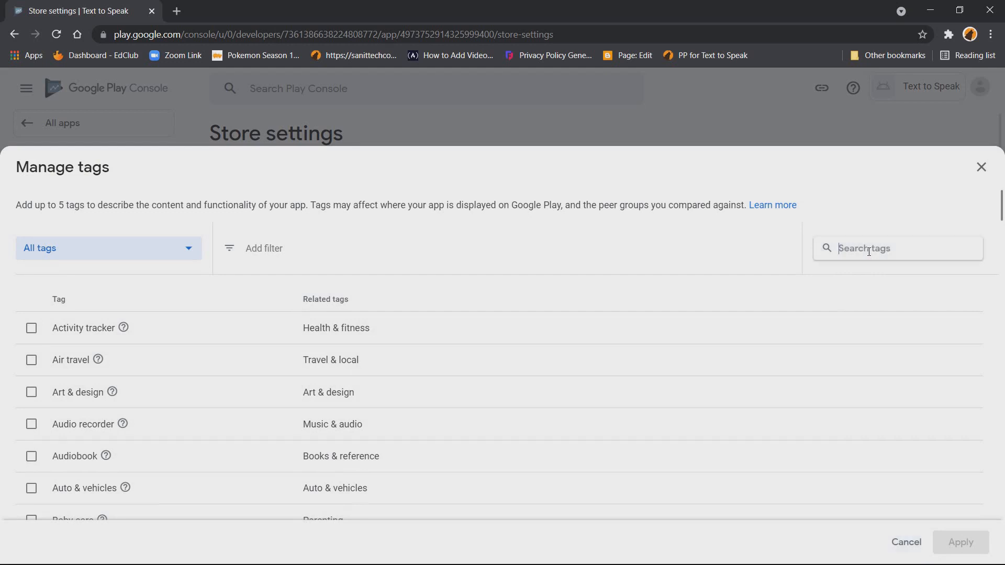
{"action": "type", "text": "tools"}
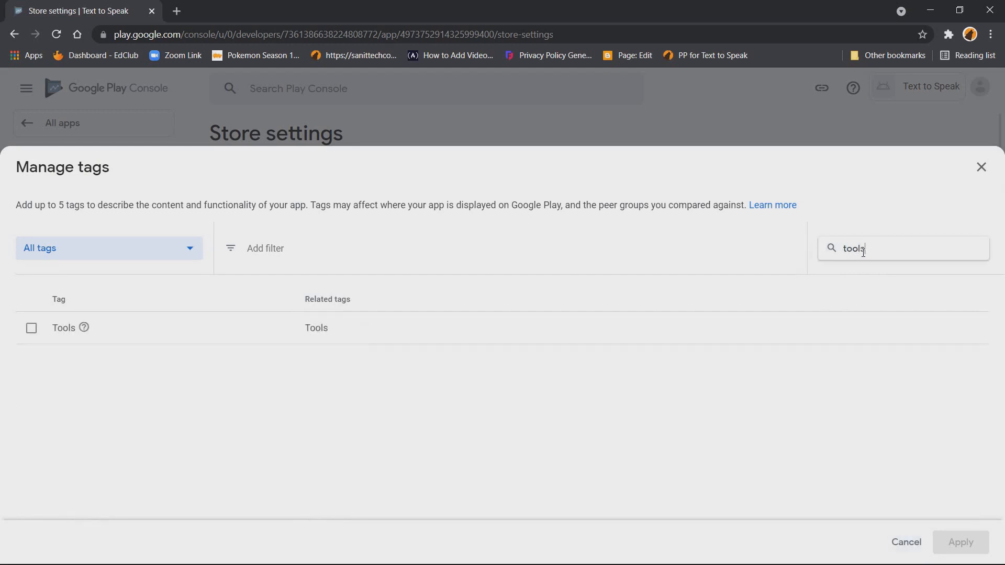
{"action": "left_click", "coordinate": [32, 328]}
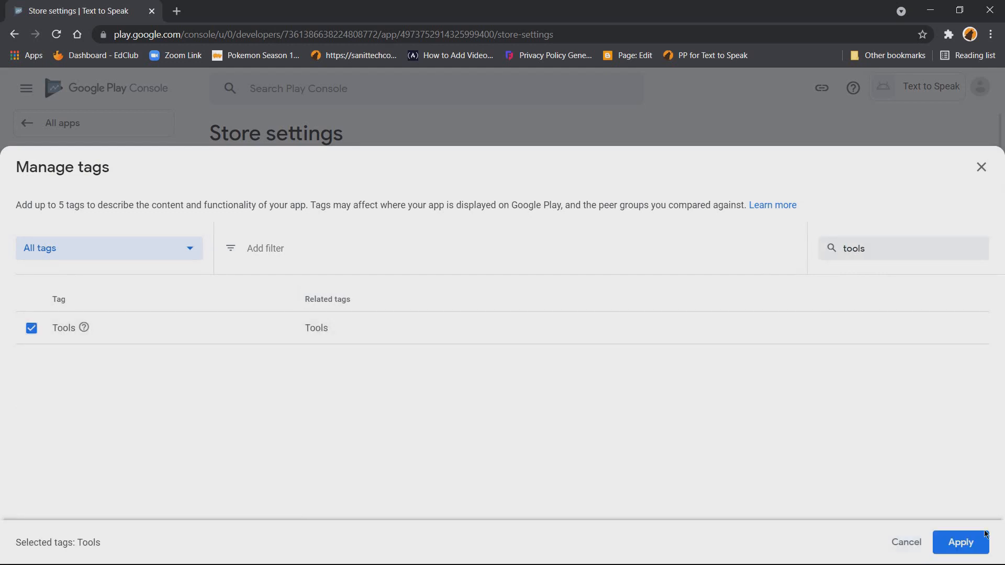
{"action": "left_click", "coordinate": [980, 539]}
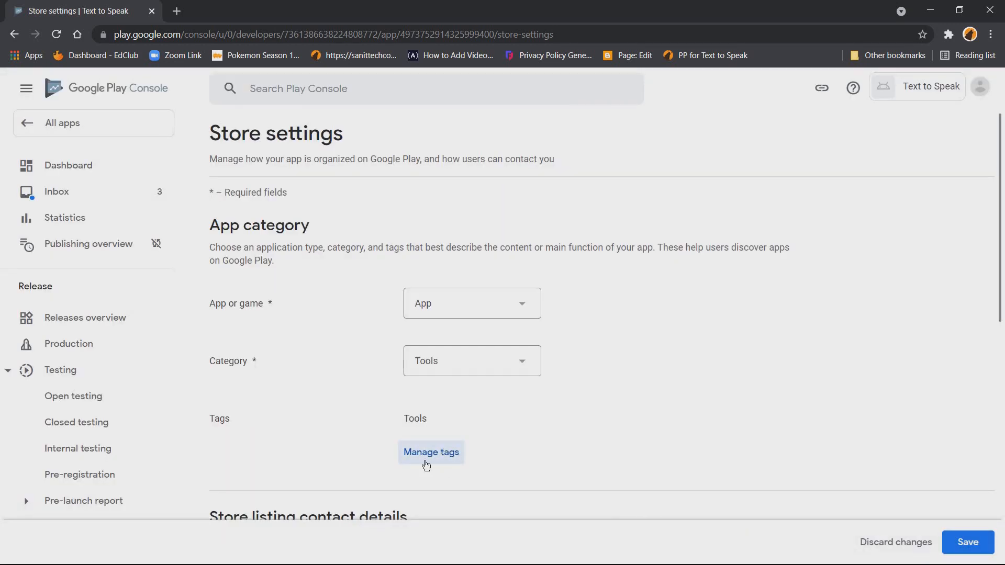
{"action": "left_click", "coordinate": [430, 451]}
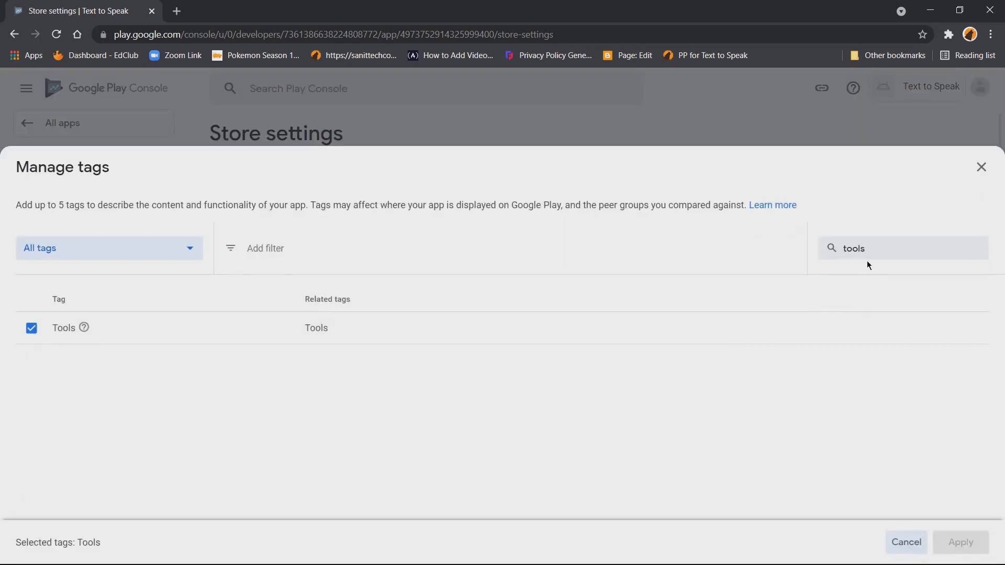
{"action": "left_click_drag", "start_coordinate": [875, 249], "coordinate": [767, 258]}
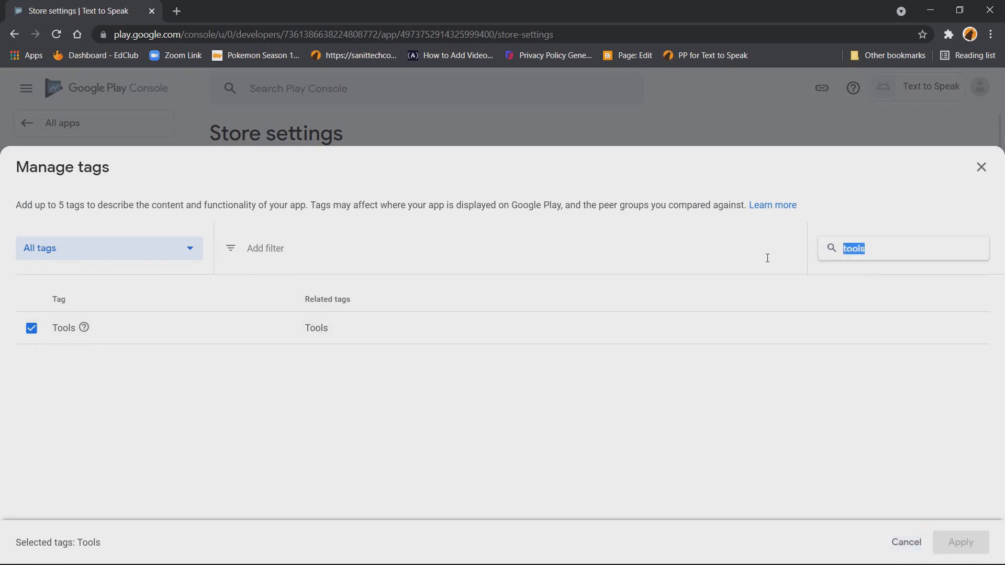
{"action": "type", "text": "audio"}
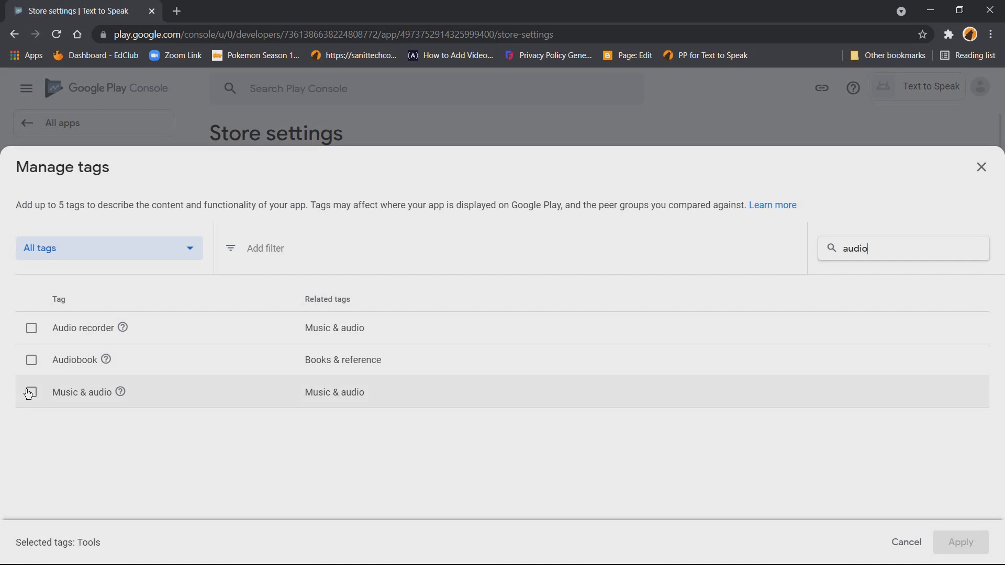
{"action": "left_click", "coordinate": [30, 392]}
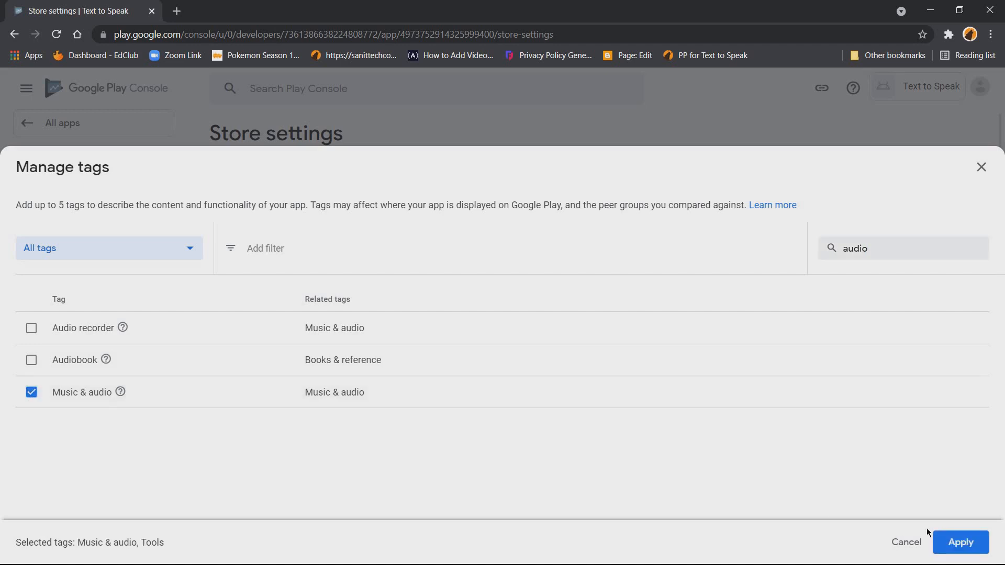
{"action": "left_click", "coordinate": [958, 542]}
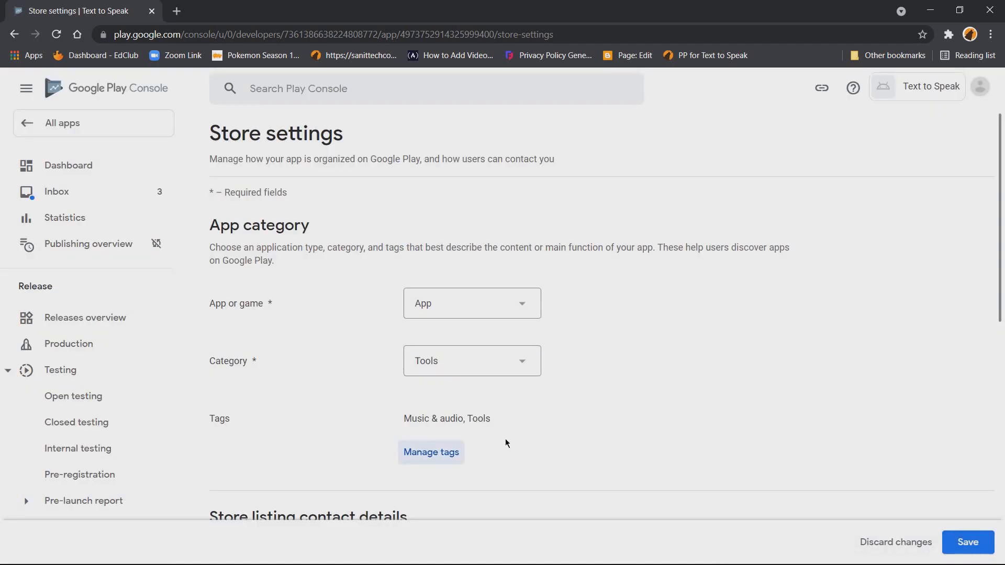
- Enter the contact e-mail address in the store listing contact details
{"action": "left_click_drag", "start_coordinate": [494, 418], "coordinate": [402, 419]}
{"action": "scroll", "coordinate": [561, 372], "scroll_direction": "down", "scroll_amount": 2}
{"action": "scroll", "coordinate": [561, 372], "scroll_direction": "down", "scroll_amount": 2}
{"action": "scroll", "coordinate": [288, 360], "scroll_direction": "down", "scroll_amount": 2}
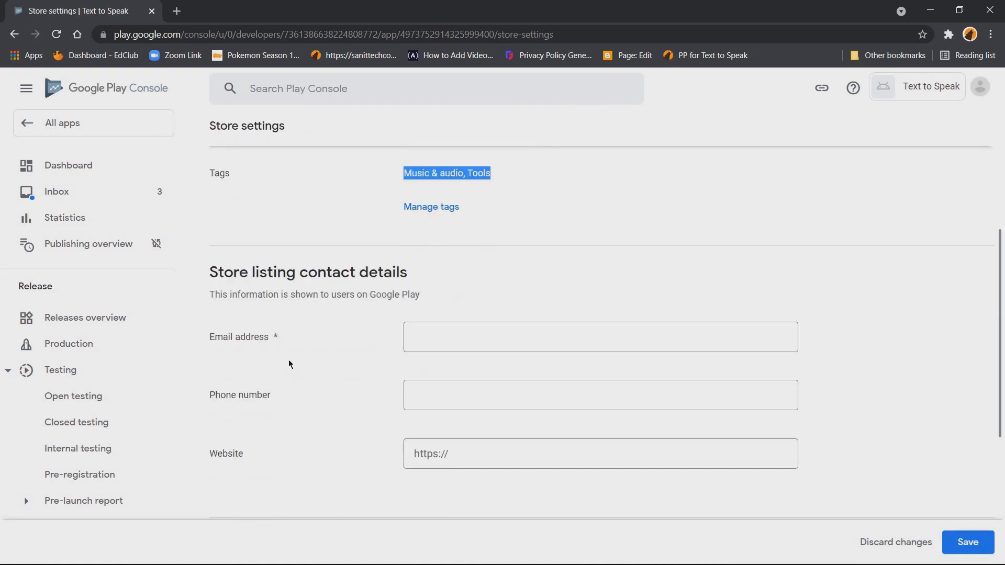
{"action": "left_click", "coordinate": [488, 328]}
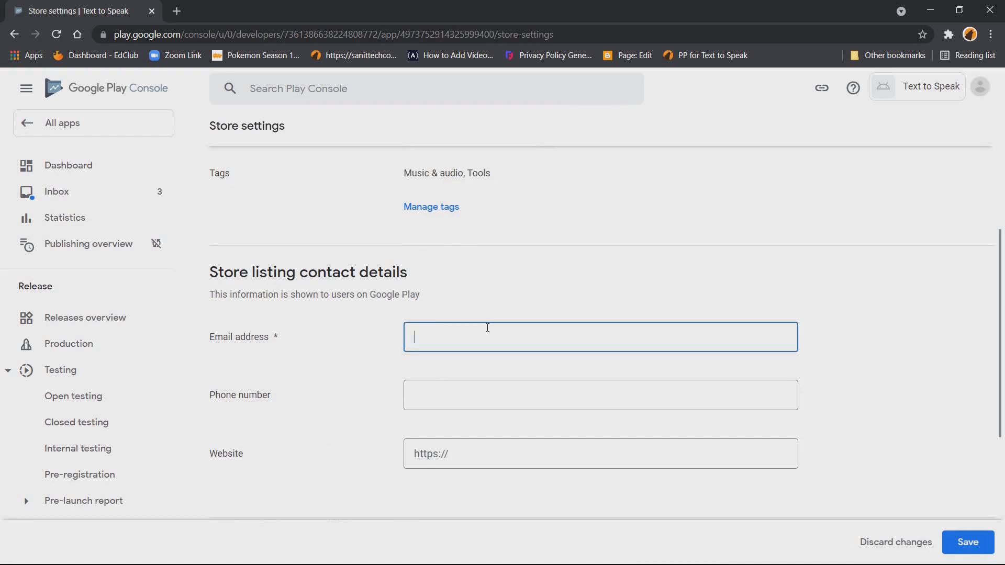
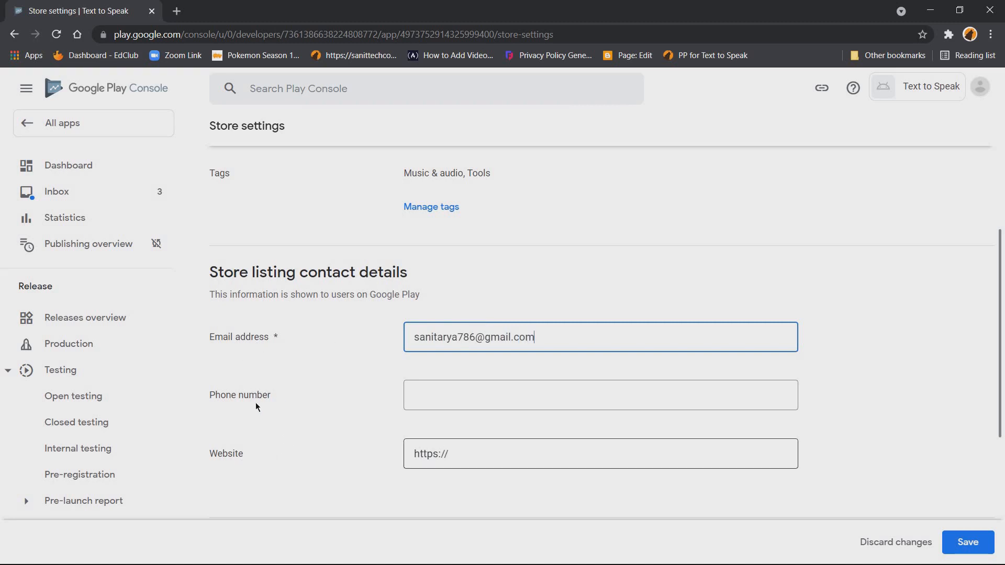
{"action": "left_click", "coordinate": [263, 458]}
- Review the remaining contact fields, keeping external marketing enabled, and save the store settings
{"action": "triple_click", "coordinate": [262, 459]}
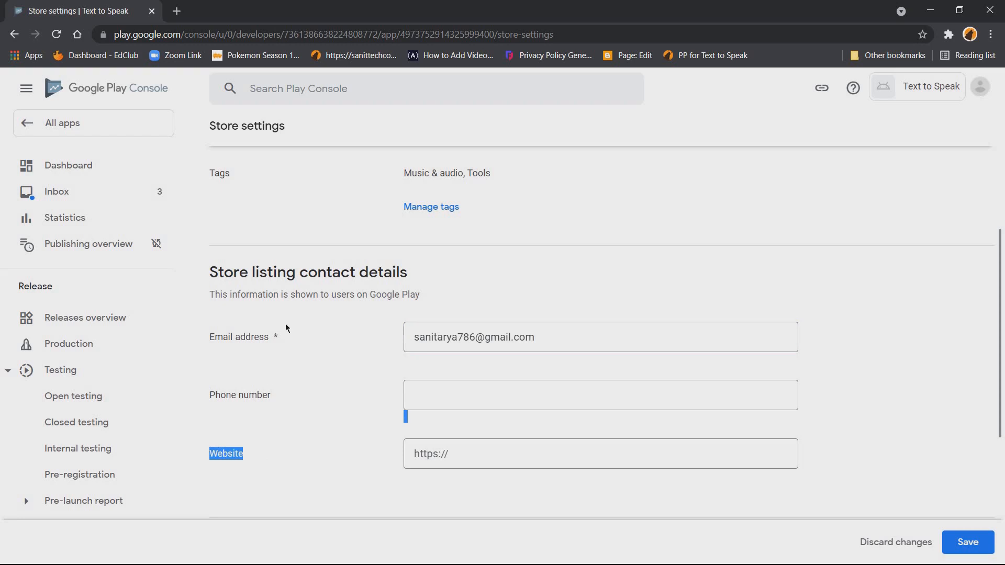
{"action": "left_click", "coordinate": [269, 336]}
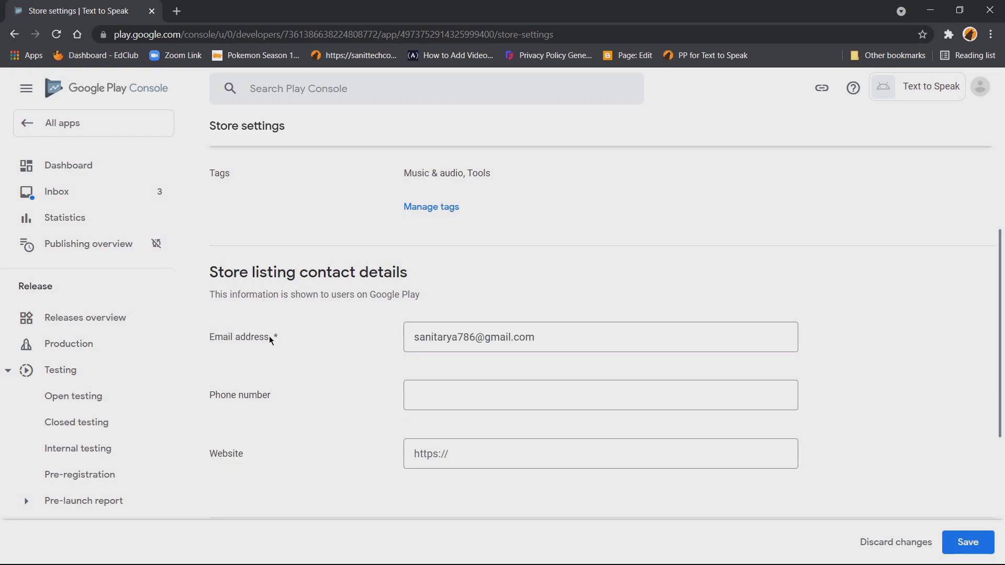
{"action": "left_click", "coordinate": [280, 396]}
{"action": "triple_click", "coordinate": [247, 429]}
{"action": "double_click", "coordinate": [254, 395]}
{"action": "scroll", "coordinate": [372, 331], "scroll_direction": "down", "scroll_amount": 3}
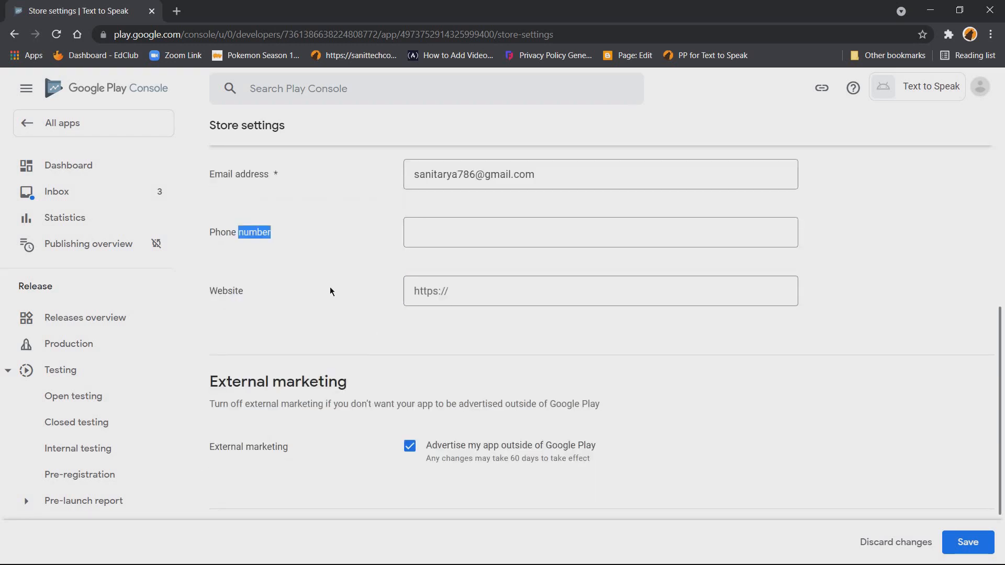
{"action": "scroll", "coordinate": [752, 457], "scroll_direction": "down", "scroll_amount": 2}
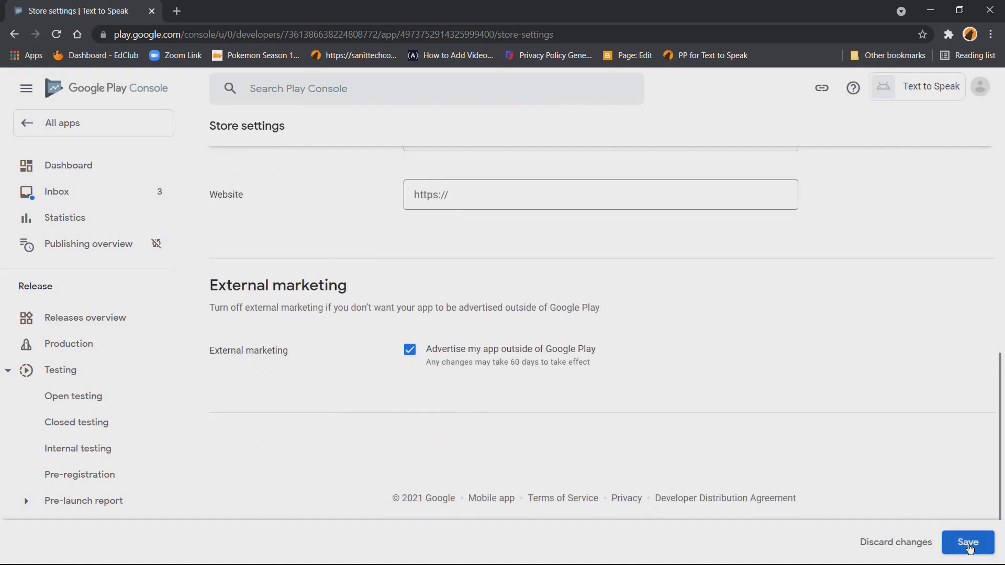
{"action": "left_click", "coordinate": [969, 548]}
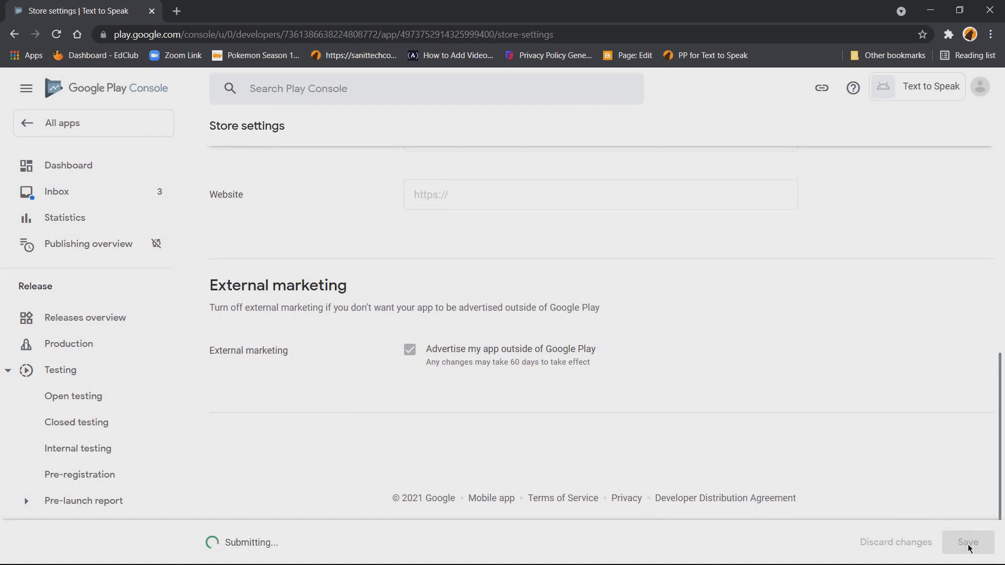
{"action": "scroll", "coordinate": [386, 409], "scroll_direction": "up", "scroll_amount": 15}
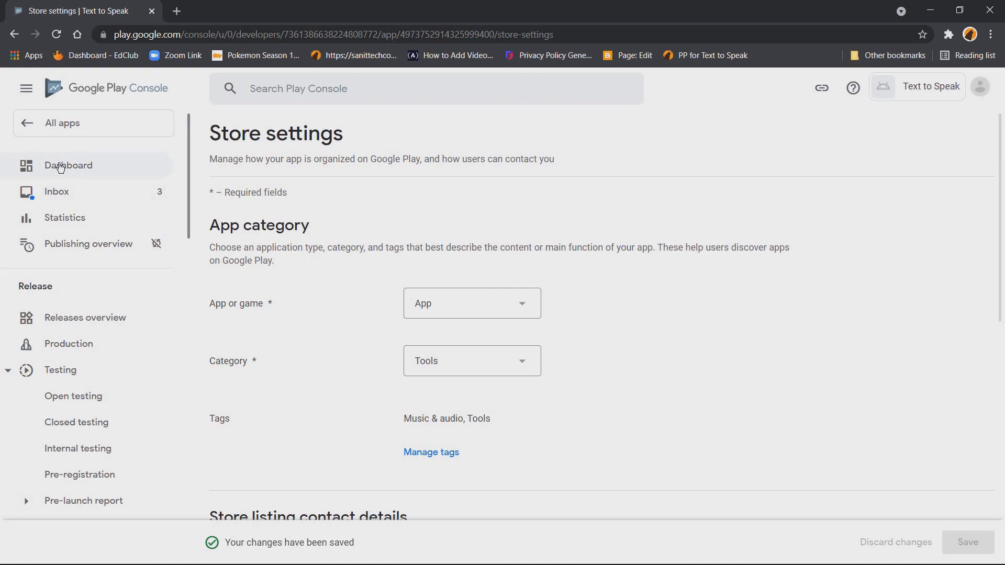
- From the dashboard, open the main store listing and its Short description field
{"action": "left_click", "coordinate": [60, 167]}
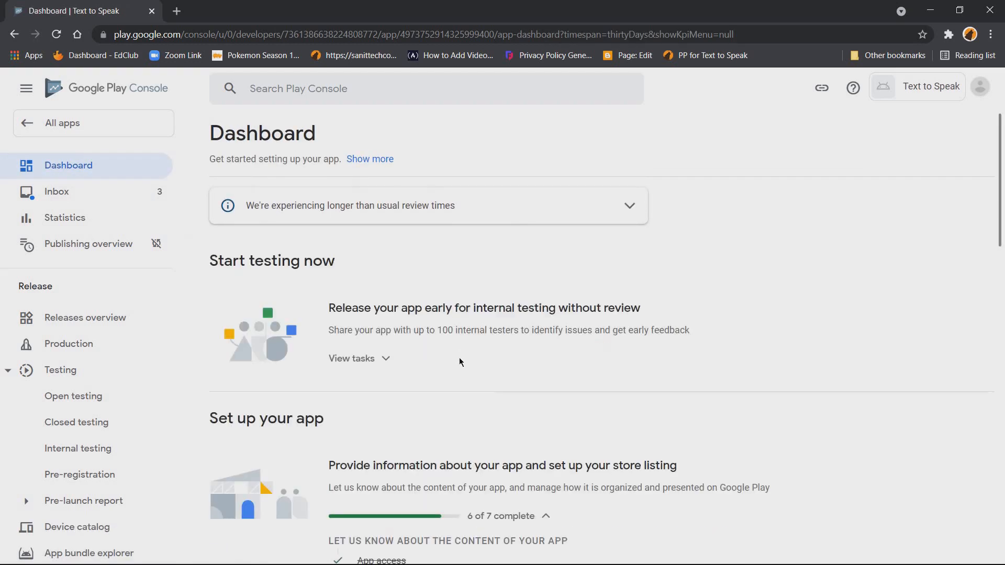
{"action": "scroll", "coordinate": [459, 362], "scroll_direction": "down", "scroll_amount": 8}
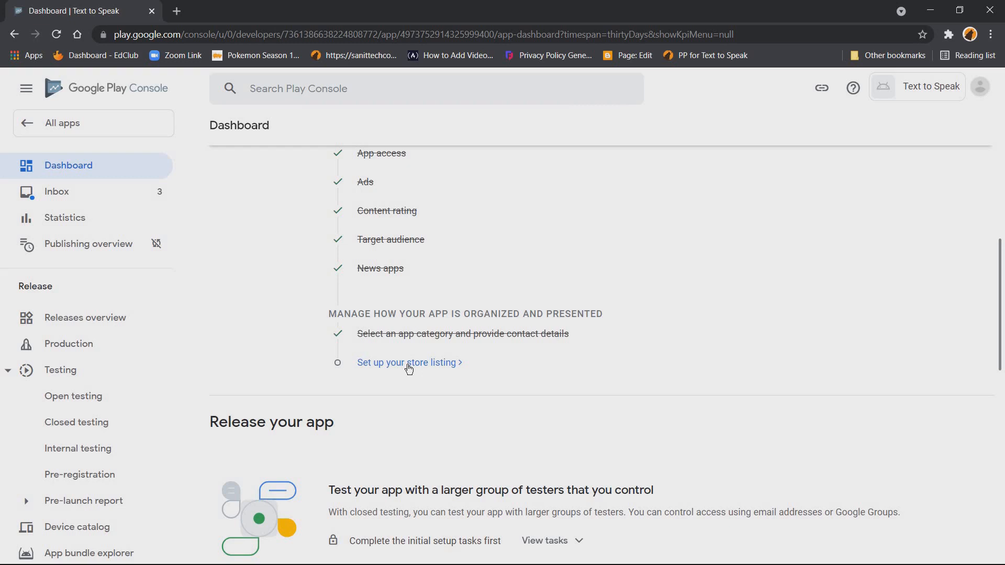
{"action": "left_click", "coordinate": [409, 363]}
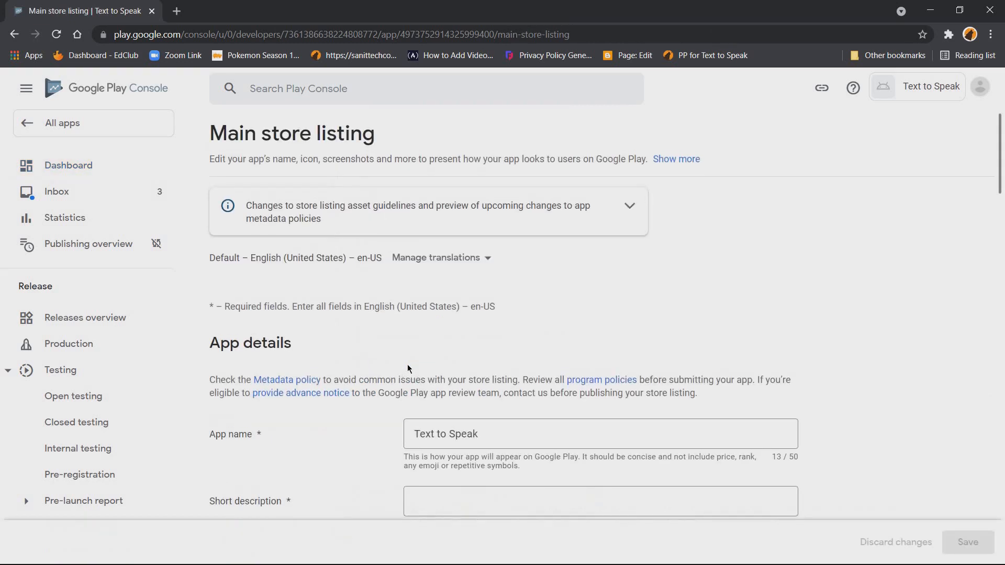
{"action": "scroll", "coordinate": [462, 366], "scroll_direction": "down", "scroll_amount": 2}
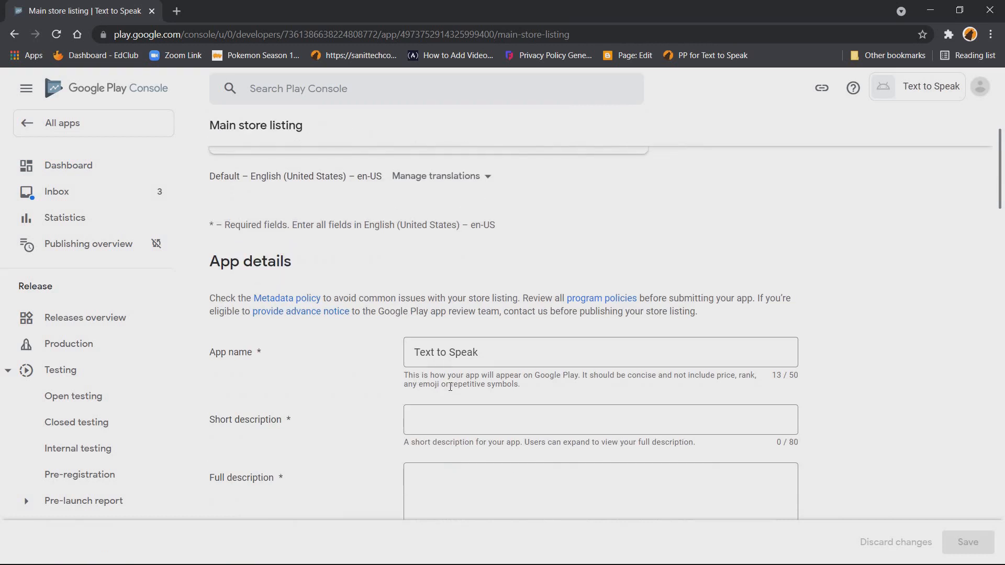
{"action": "scroll", "coordinate": [450, 387], "scroll_direction": "down", "scroll_amount": 2}
{"action": "left_click", "coordinate": [437, 319]}
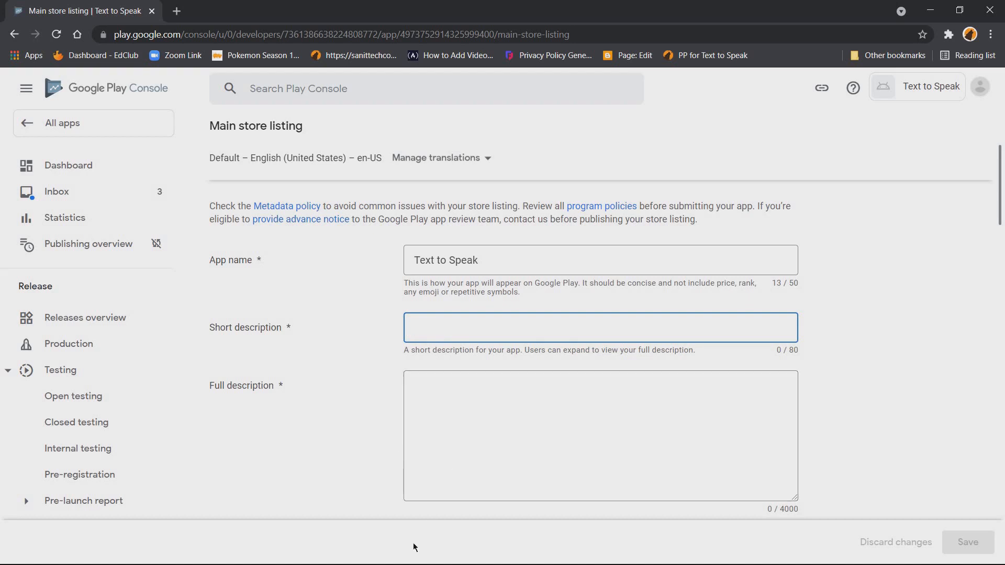
- Open the Short description text file in the Description folder and select all its text
{"action": "key", "text": "alt+Tab"}
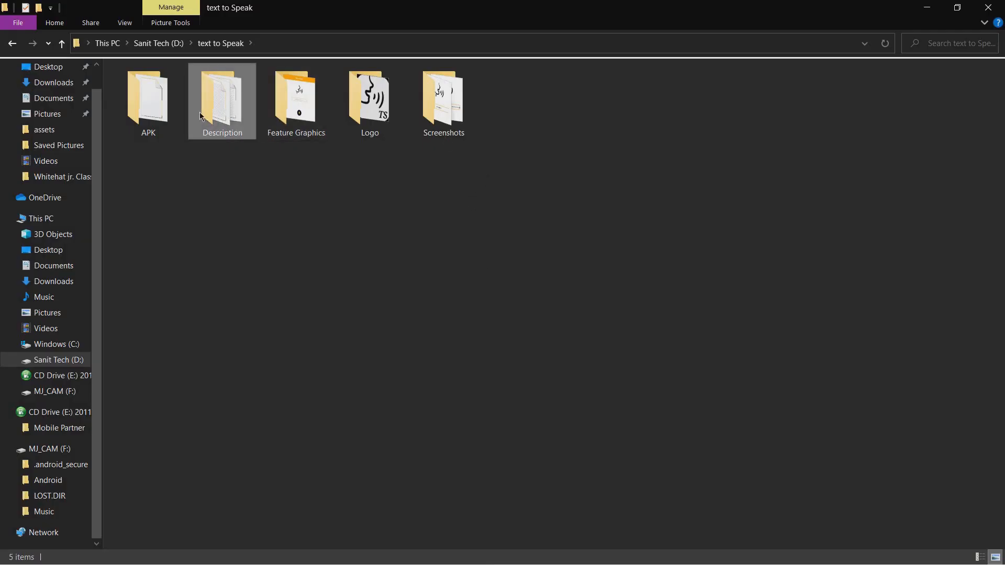
{"action": "double_click", "coordinate": [234, 113]}
{"action": "left_click", "coordinate": [175, 103]}
{"action": "key", "text": "Return"}
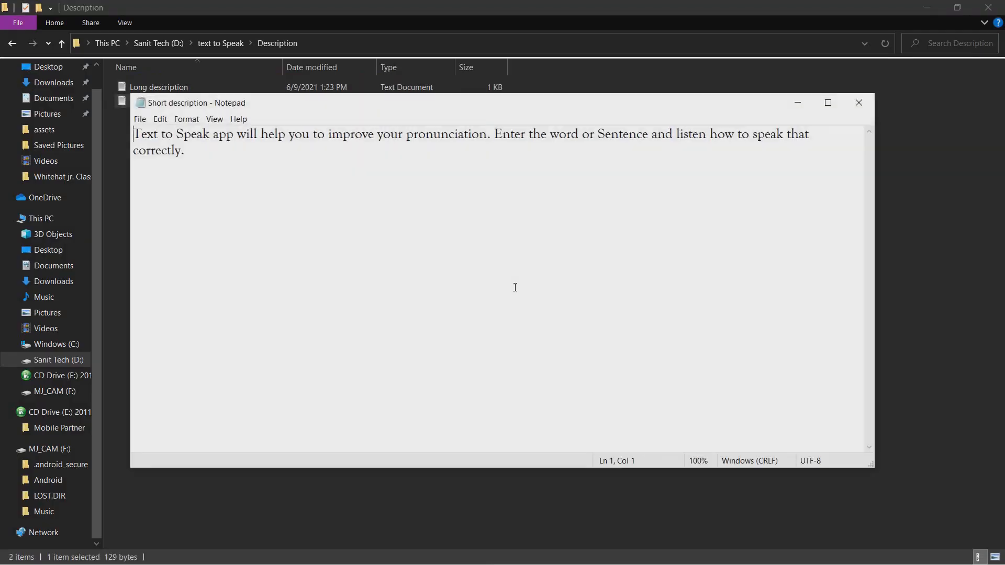
{"action": "key", "text": "ctrl+a"}
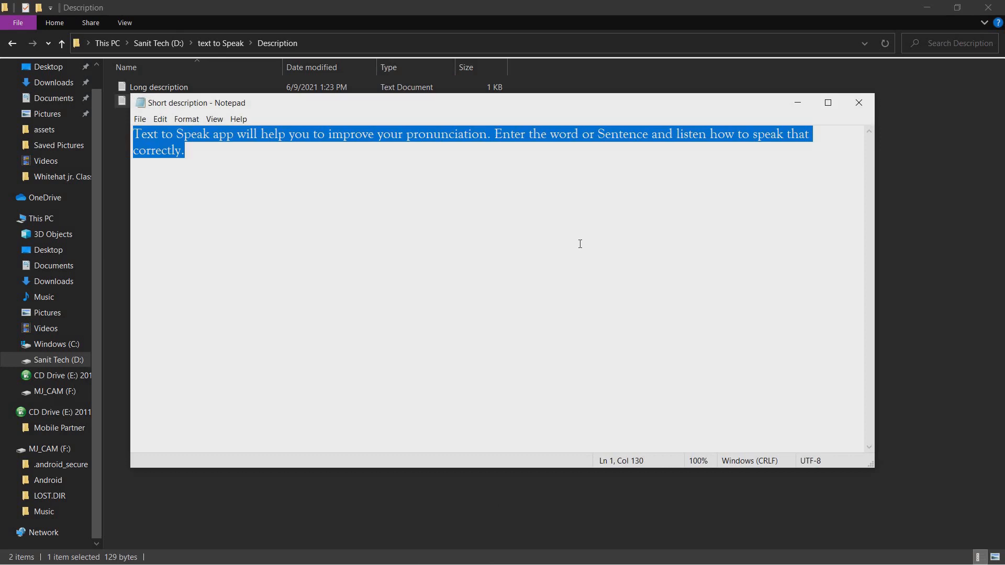
- Paste the short description, deleting the second sentence to leave 63 of 80 characters
{"action": "key", "text": "alt+Tab"}
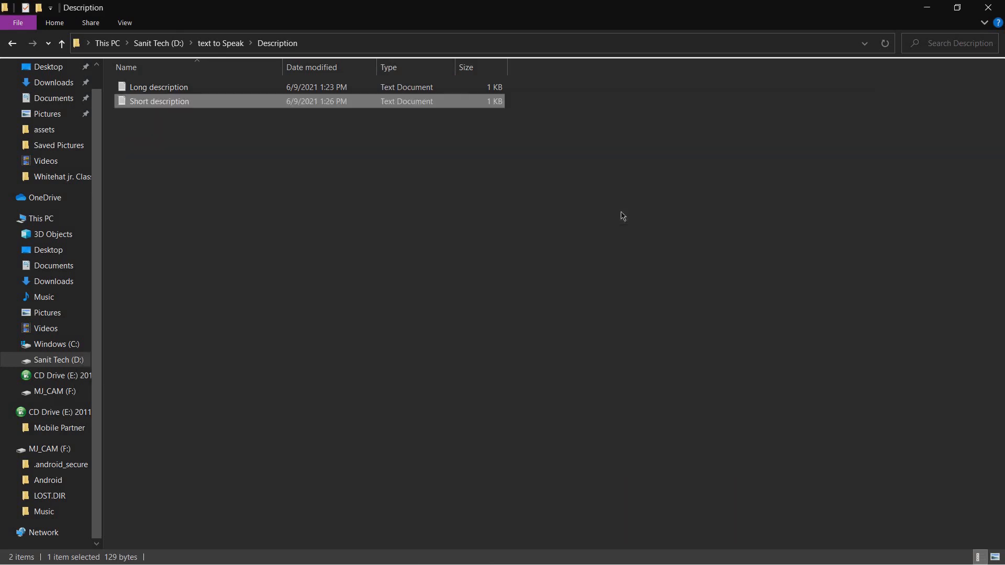
{"action": "key", "text": "alt+Tab"}
{"action": "key", "text": "Tab"}
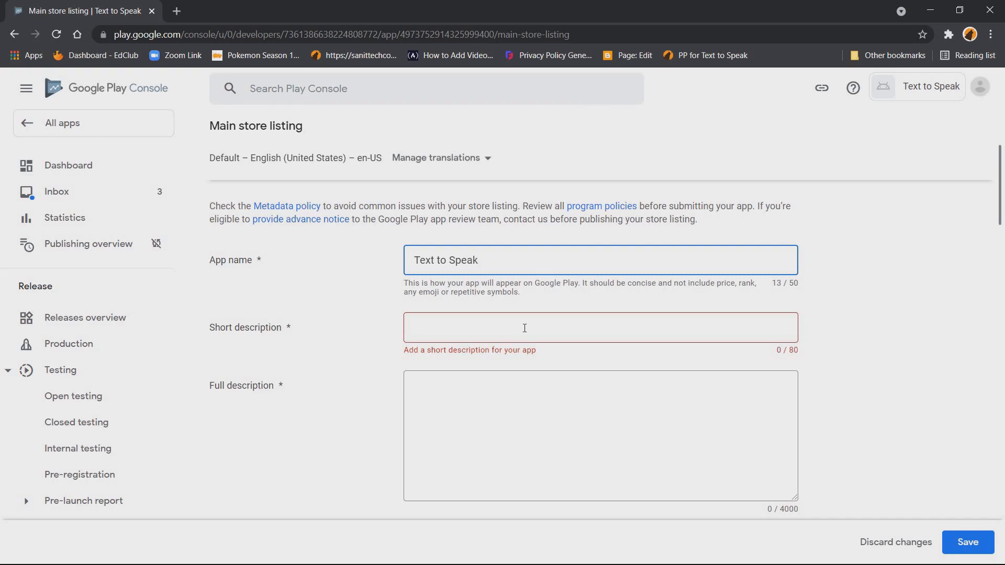
{"action": "left_click", "coordinate": [524, 328]}
{"action": "key", "text": "ctrl+v"}
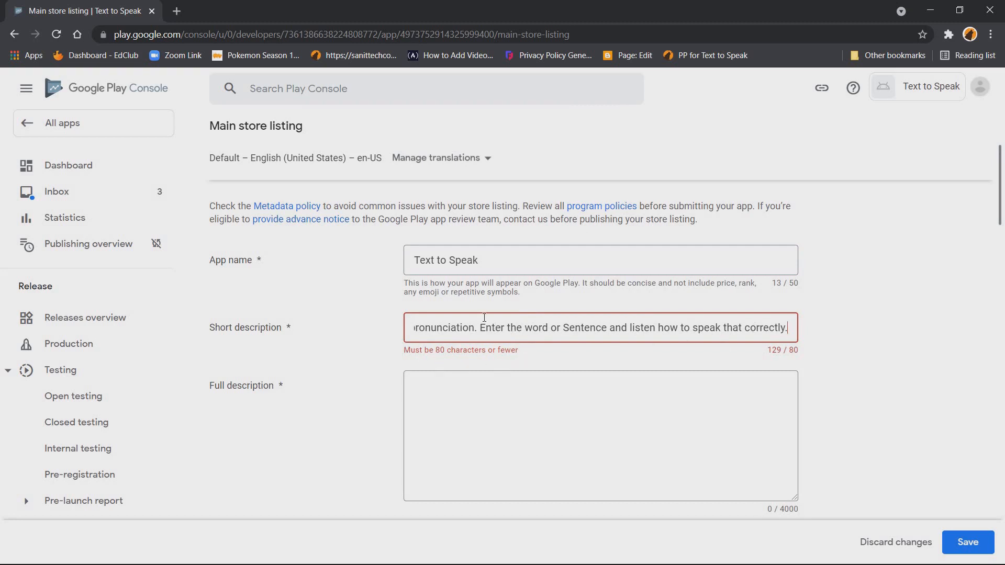
{"action": "left_click_drag", "start_coordinate": [479, 328], "coordinate": [788, 328]}
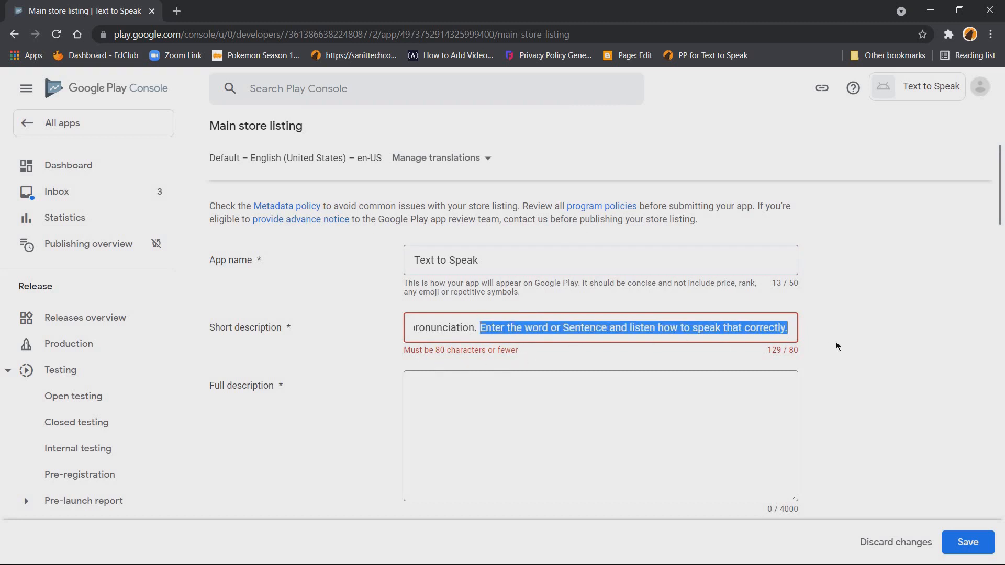
{"action": "key", "text": "BackSpace"}
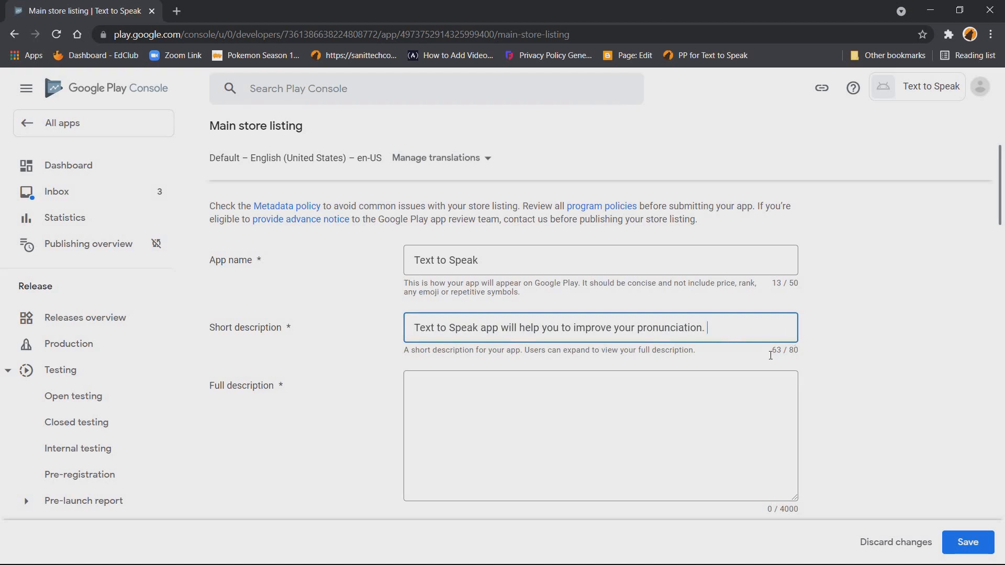
{"action": "scroll", "coordinate": [576, 377], "scroll_direction": "down", "scroll_amount": 2}
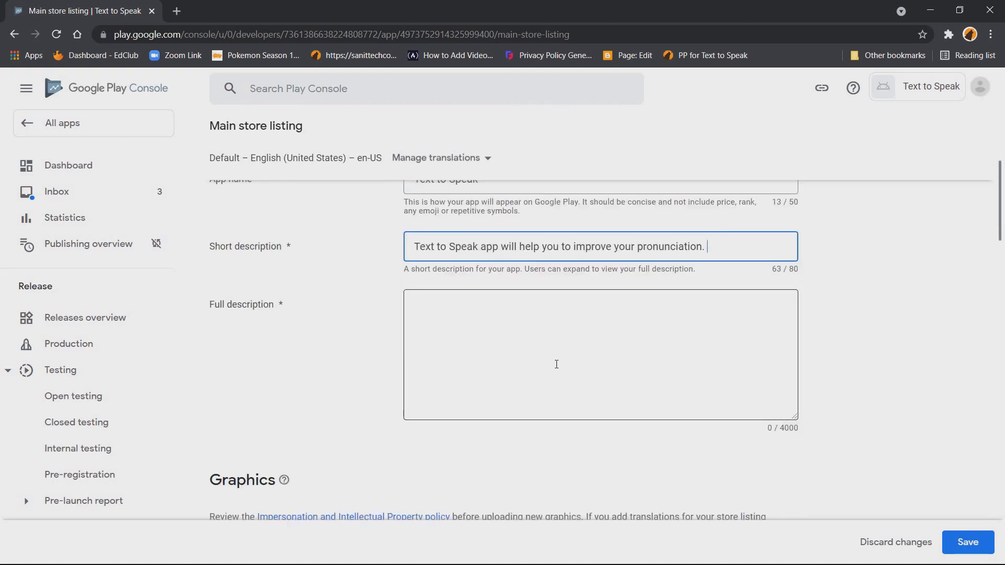
{"action": "key", "text": "alt+Tab"}
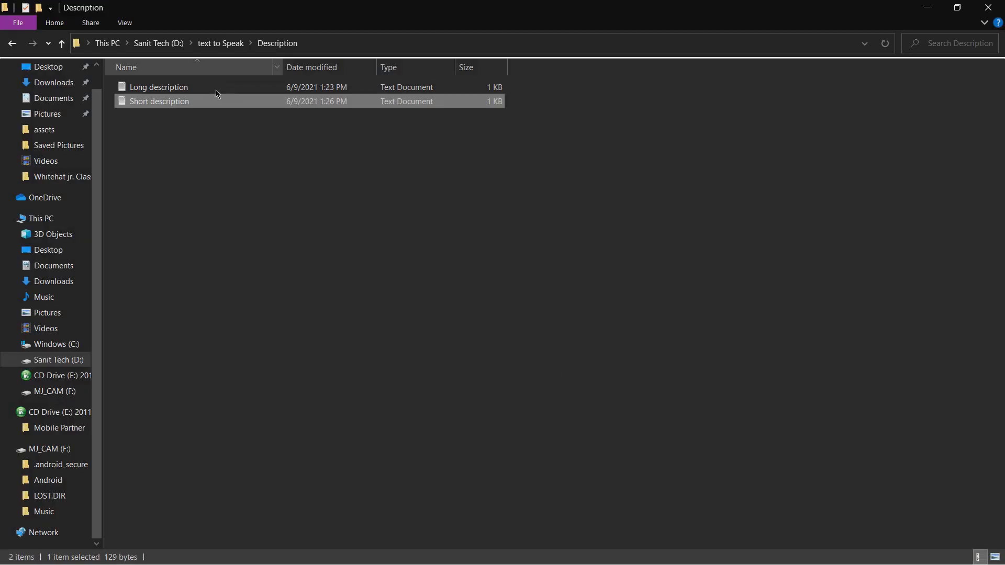
- Paste the Long description file's text into Full description, reaching 356/4000 characters
{"action": "double_click", "coordinate": [216, 87]}
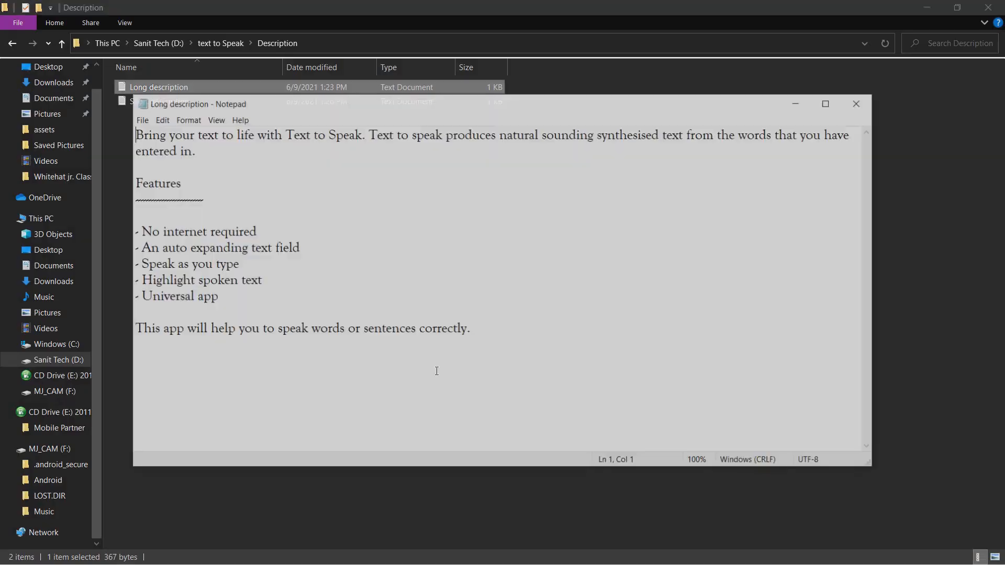
{"action": "key", "text": "ctrl+a"}
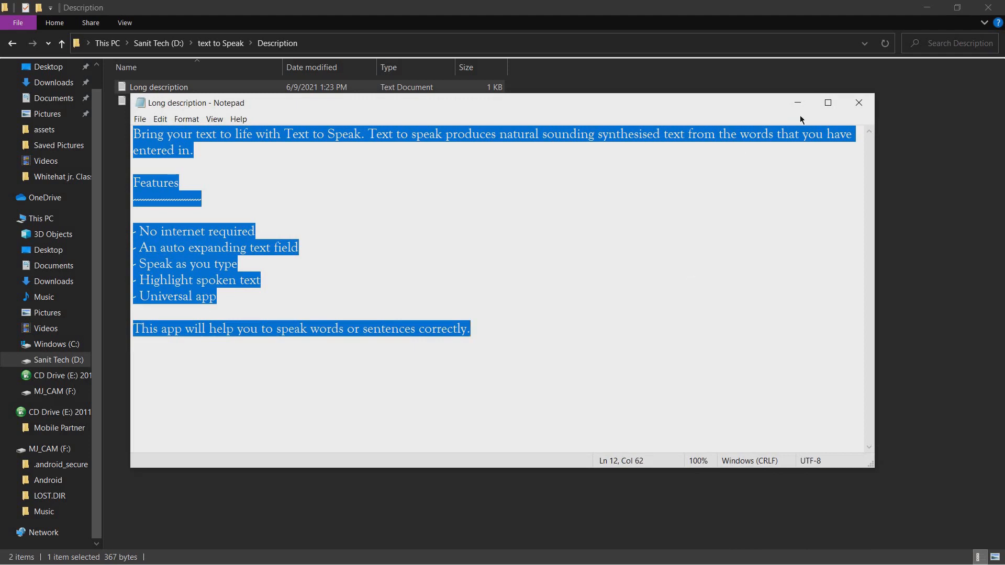
{"action": "left_click", "coordinate": [803, 102]}
{"action": "key", "text": "alt+Tab"}
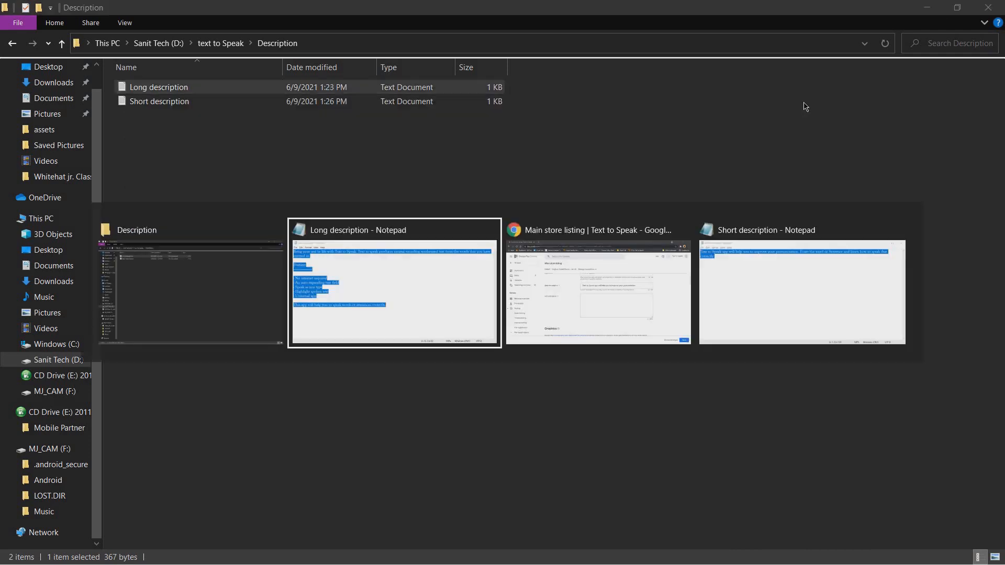
{"action": "key", "text": "alt+Tab"}
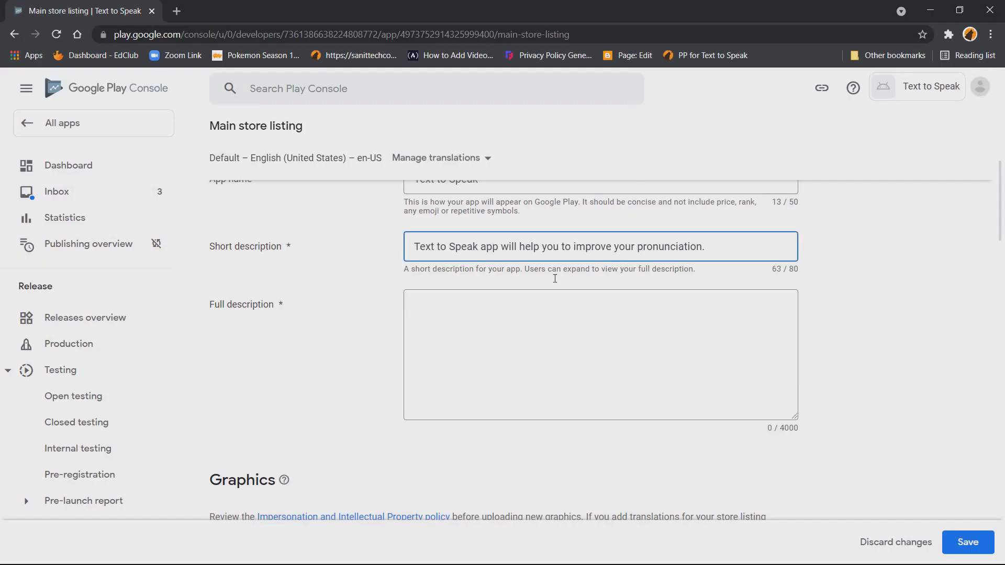
{"action": "left_click", "coordinate": [557, 327]}
{"action": "key", "text": "ctrl+v"}
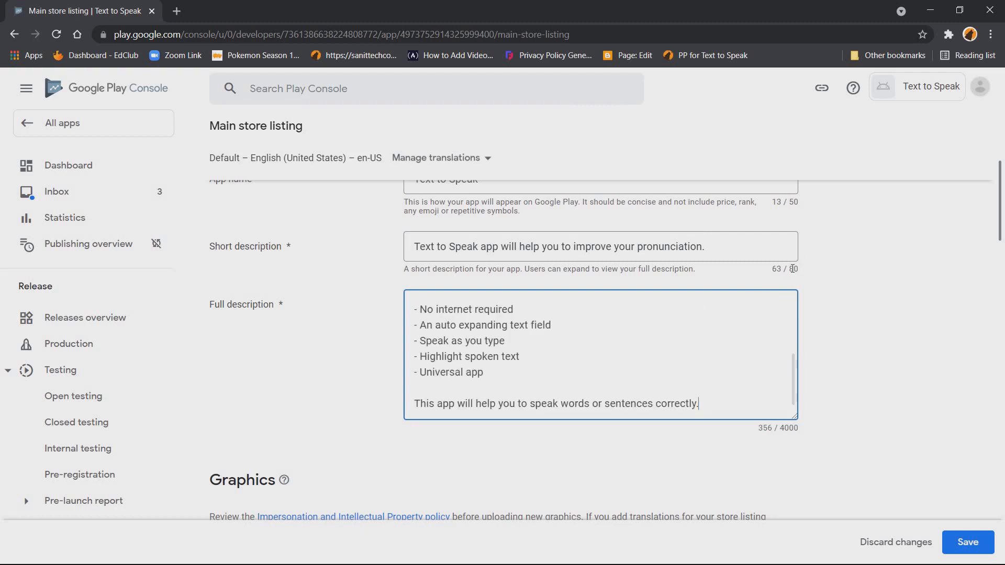
{"action": "left_click", "coordinate": [791, 259]}
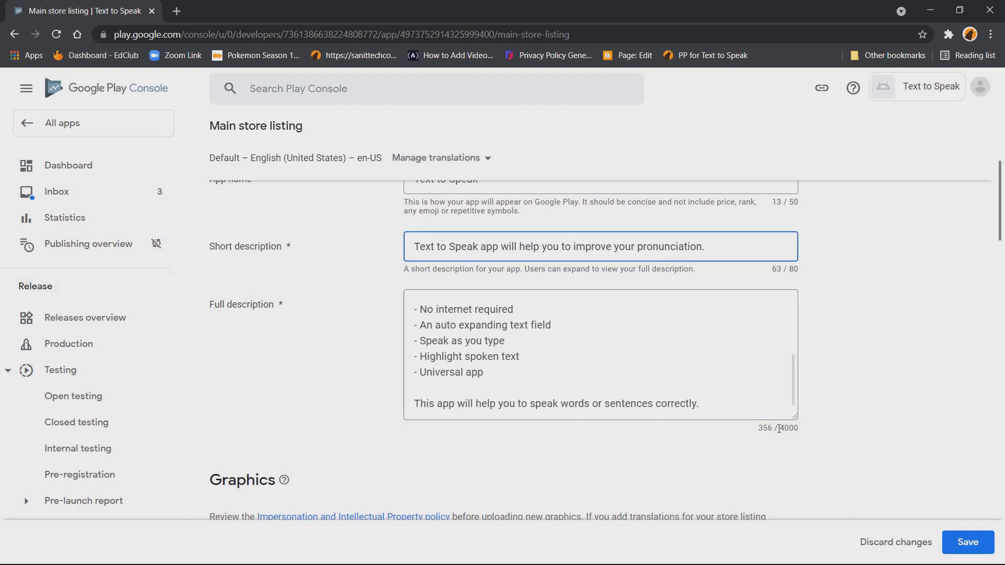
{"action": "key", "text": "Tab"}
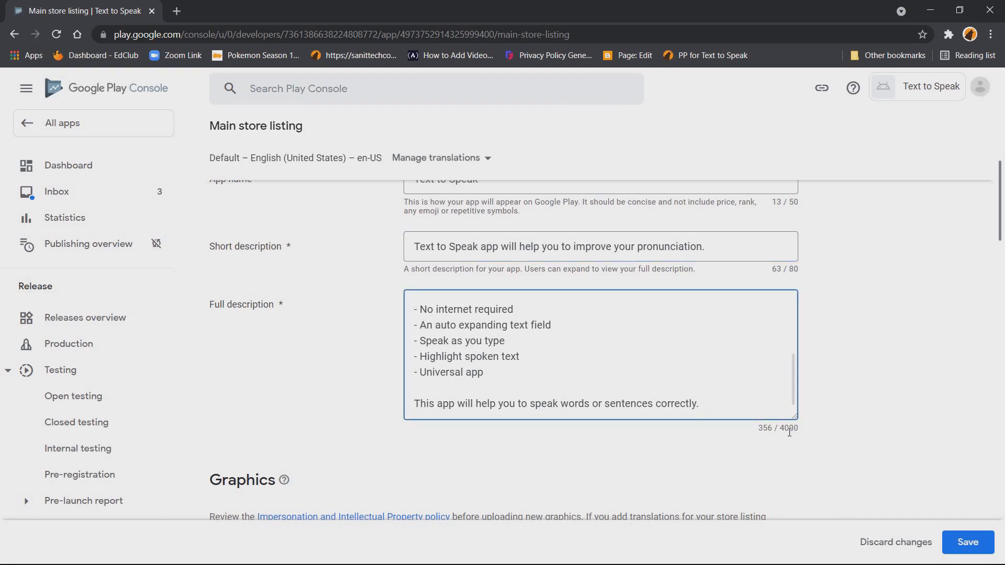
{"action": "scroll", "coordinate": [373, 351], "scroll_direction": "down", "scroll_amount": 5}
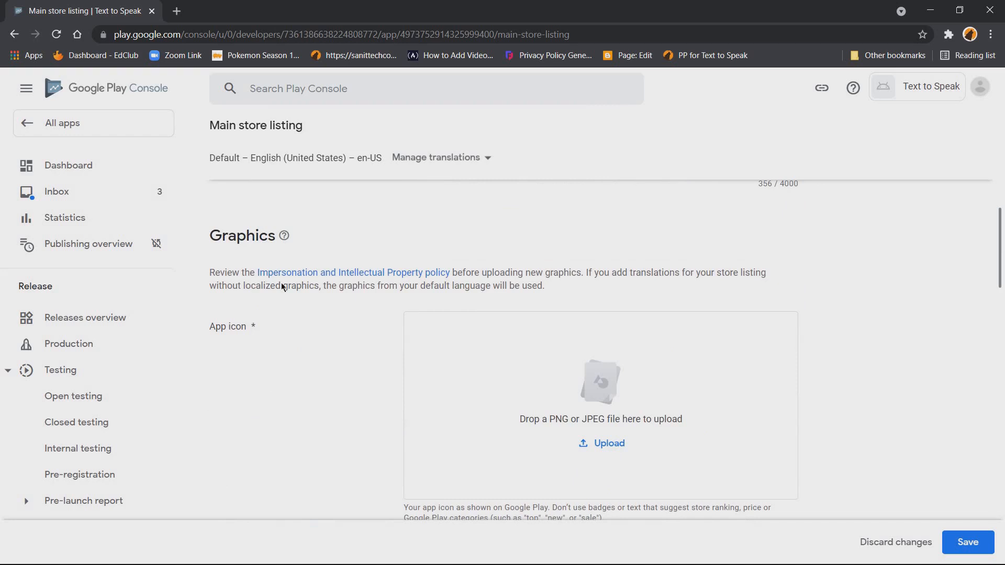
{"action": "scroll", "coordinate": [282, 287], "scroll_direction": "down", "scroll_amount": 2}
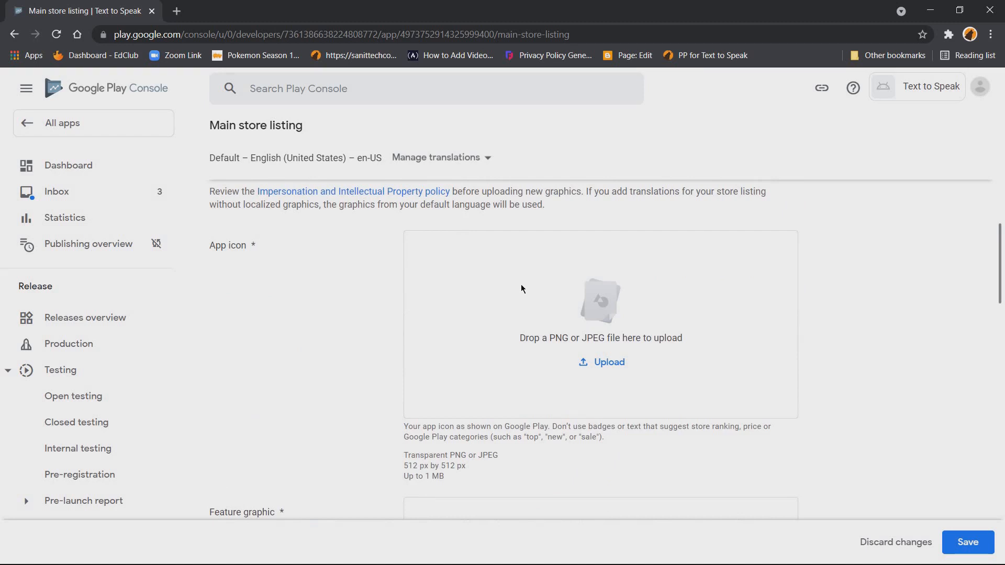
{"action": "scroll", "coordinate": [460, 406], "scroll_direction": "down", "scroll_amount": 2}
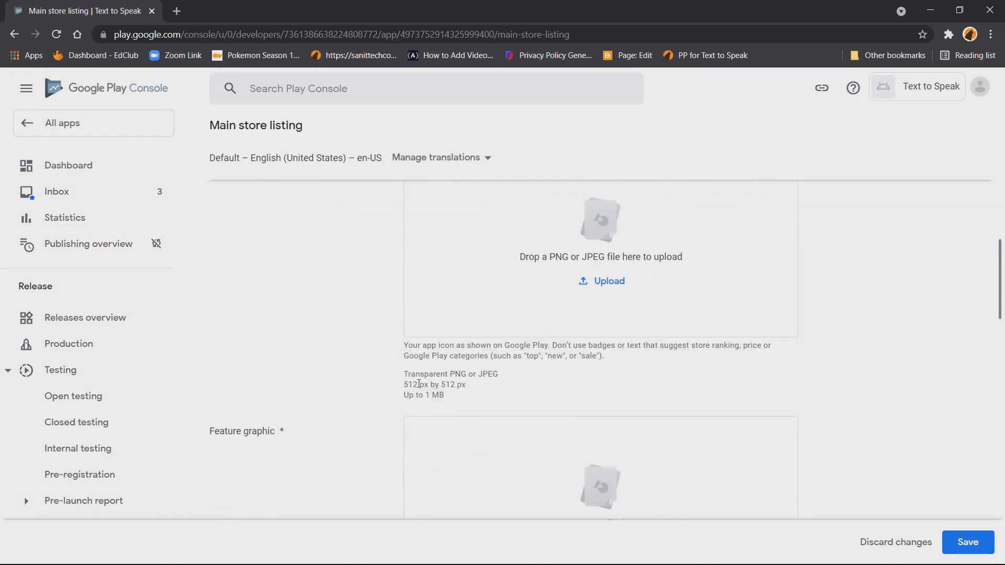
{"action": "left_click_drag", "start_coordinate": [418, 384], "coordinate": [467, 387]}
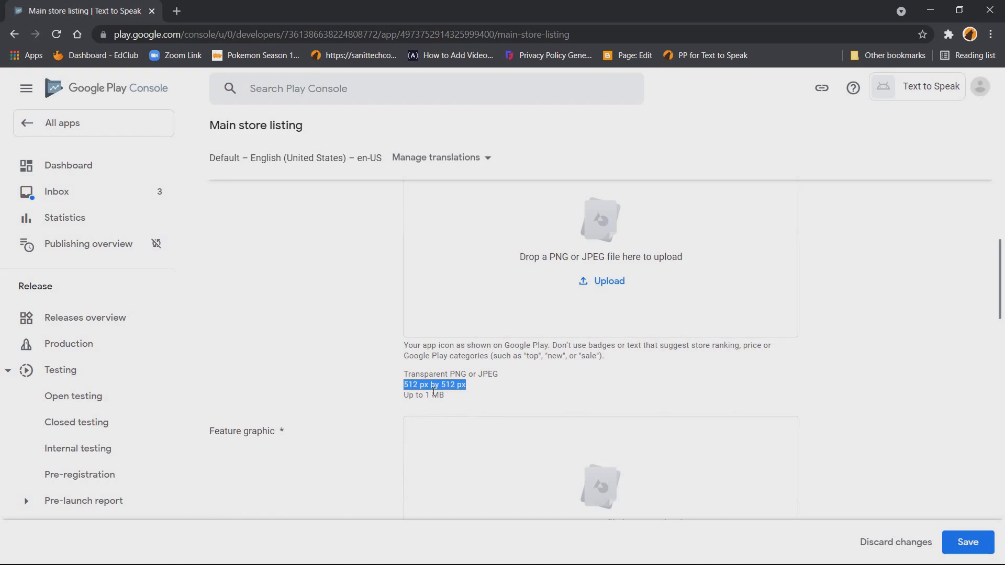
{"action": "left_click_drag", "start_coordinate": [410, 395], "coordinate": [448, 387]}
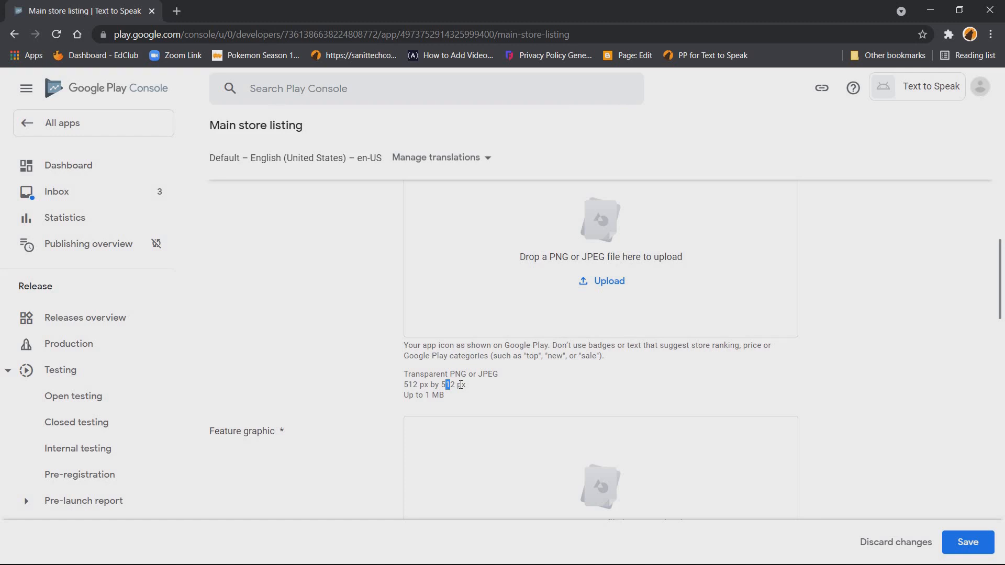
{"action": "left_click_drag", "start_coordinate": [475, 386], "coordinate": [446, 381]}
{"action": "left_click", "coordinate": [435, 394]}
- Search 'image re' in a new tab and open the Simple Image Resizer site
{"action": "key", "text": "ctrl+t"}
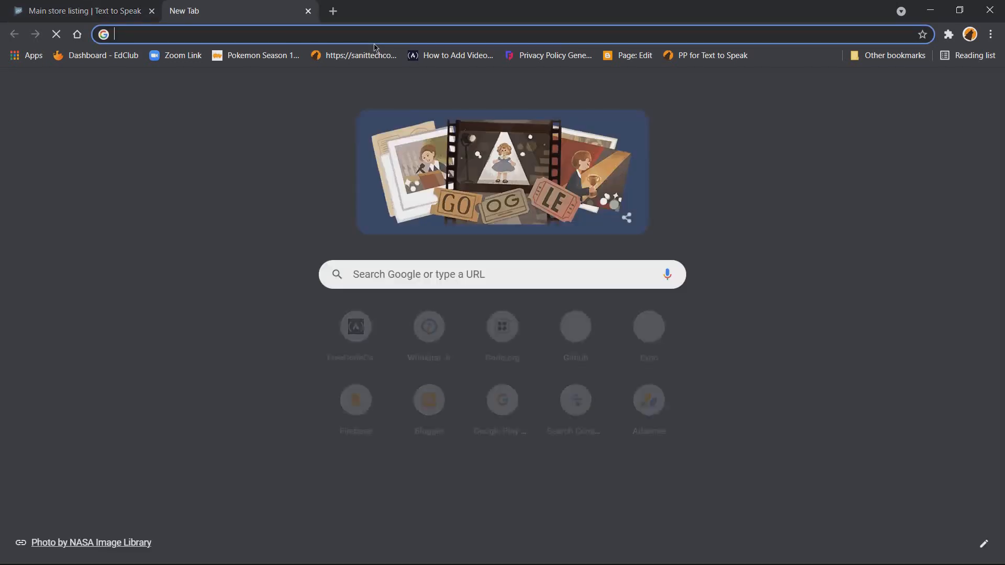
{"action": "type", "text": "image re"}
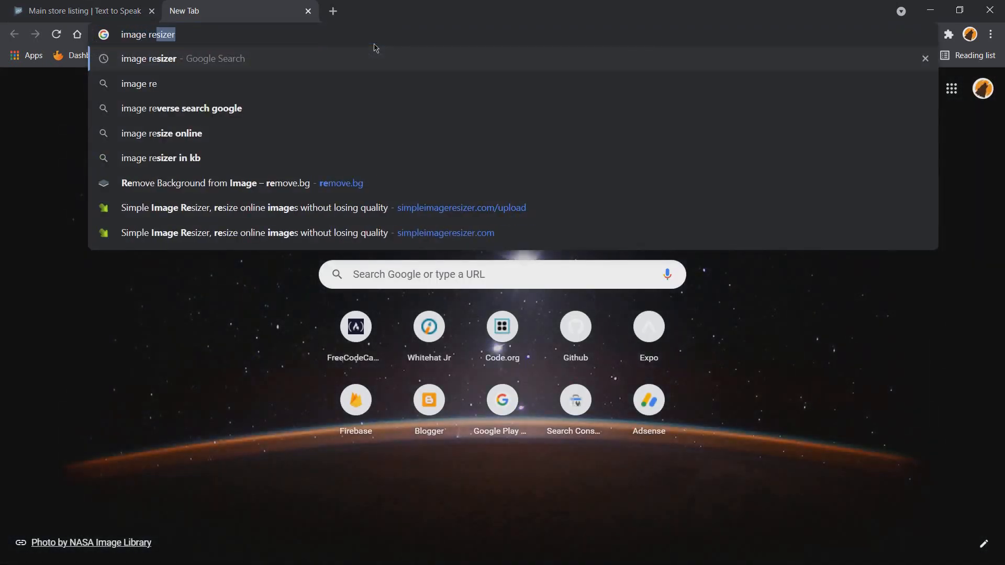
{"action": "key", "text": "Return"}
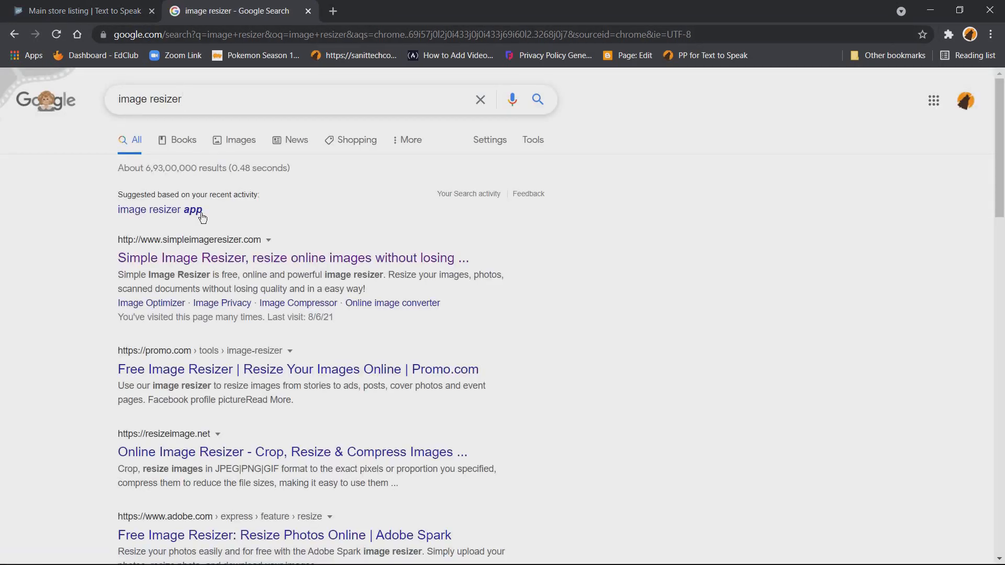
{"action": "left_click", "coordinate": [174, 258]}
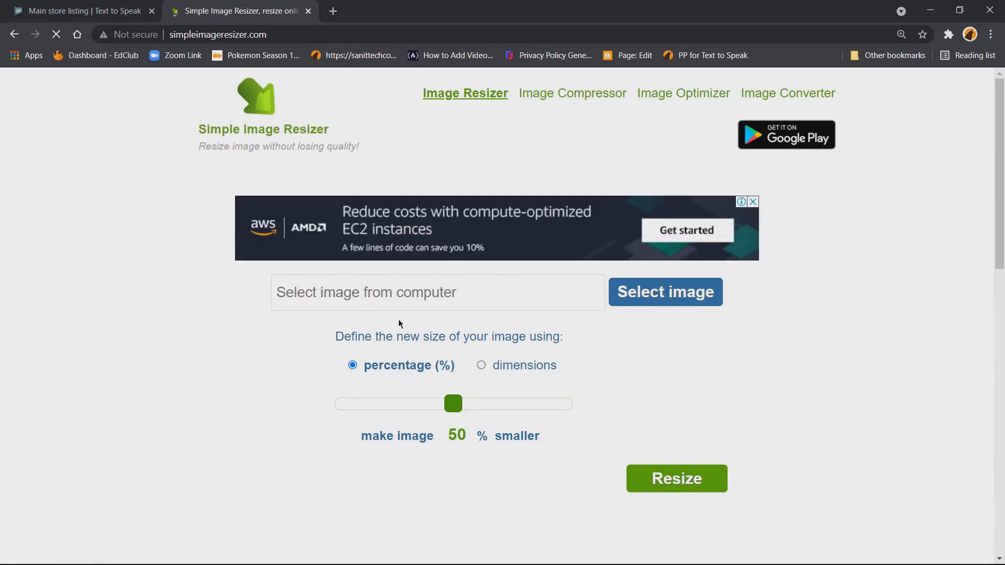
- Load icon.png from D:\text to Speak\Logo into the image resizer
{"action": "left_click", "coordinate": [661, 296]}
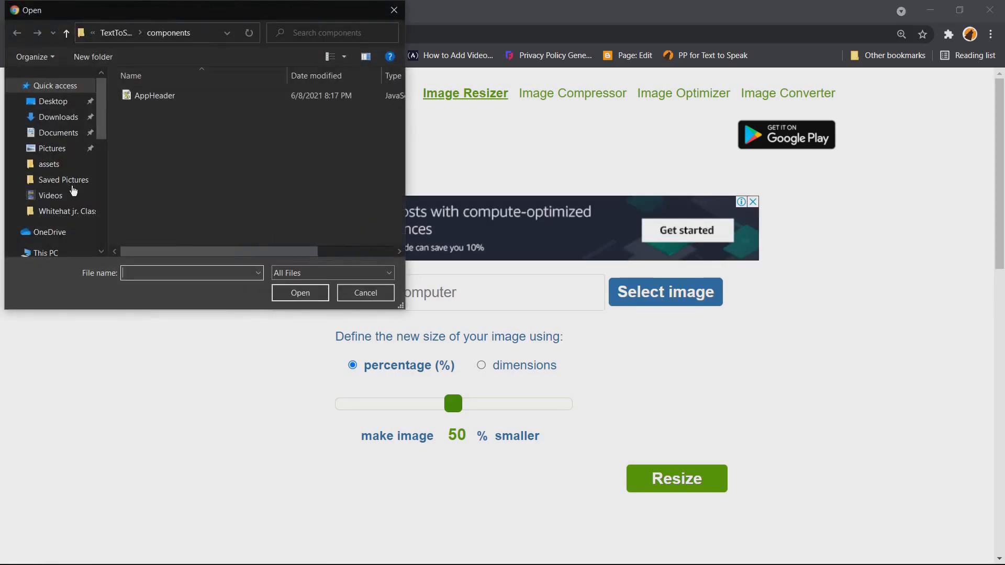
{"action": "scroll", "coordinate": [58, 220], "scroll_direction": "down", "scroll_amount": 3}
{"action": "scroll", "coordinate": [55, 223], "scroll_direction": "down", "scroll_amount": 2}
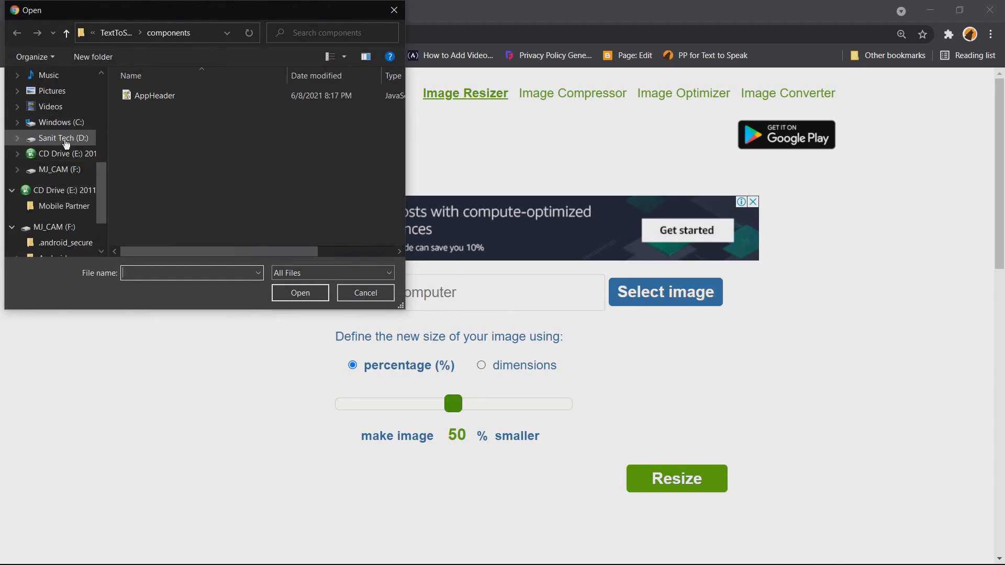
{"action": "left_click", "coordinate": [64, 138]}
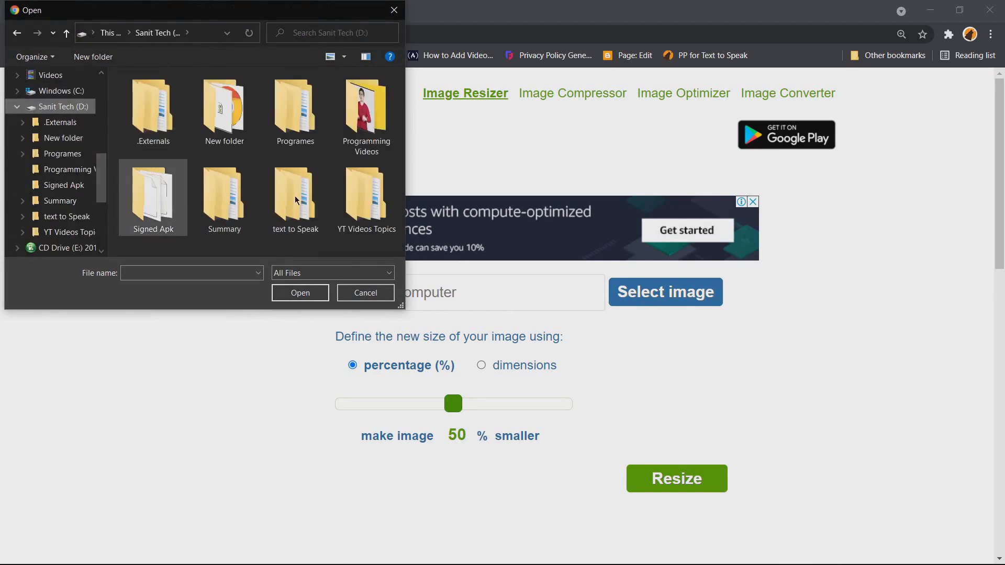
{"action": "double_click", "coordinate": [268, 198]}
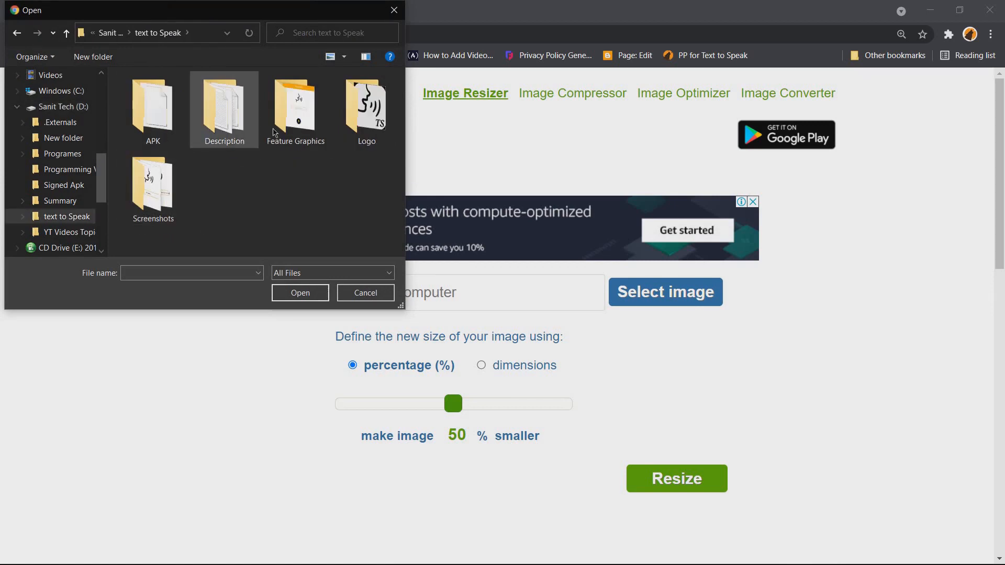
{"action": "key", "text": "Return"}
{"action": "left_click", "coordinate": [153, 112]}
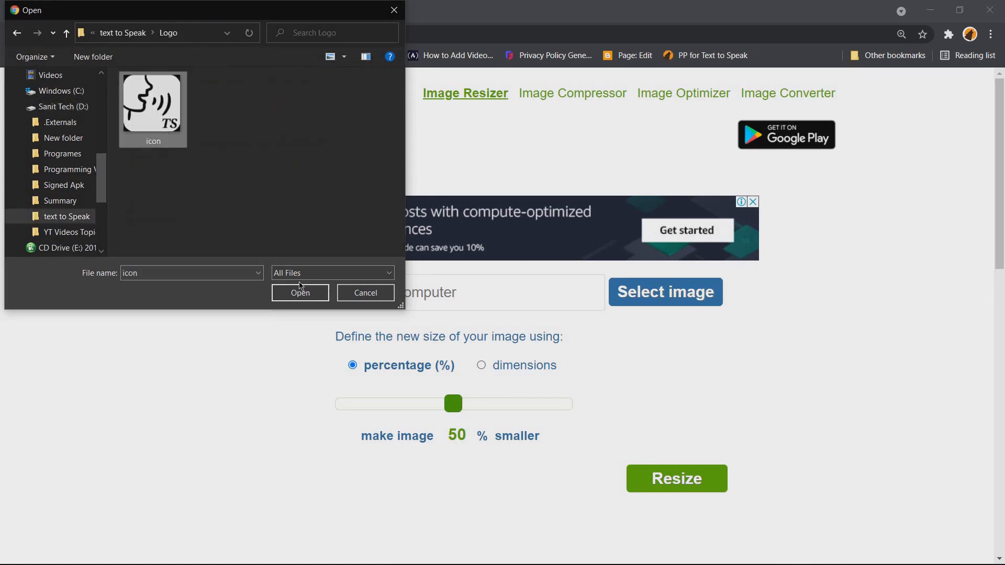
{"action": "left_click", "coordinate": [300, 292]}
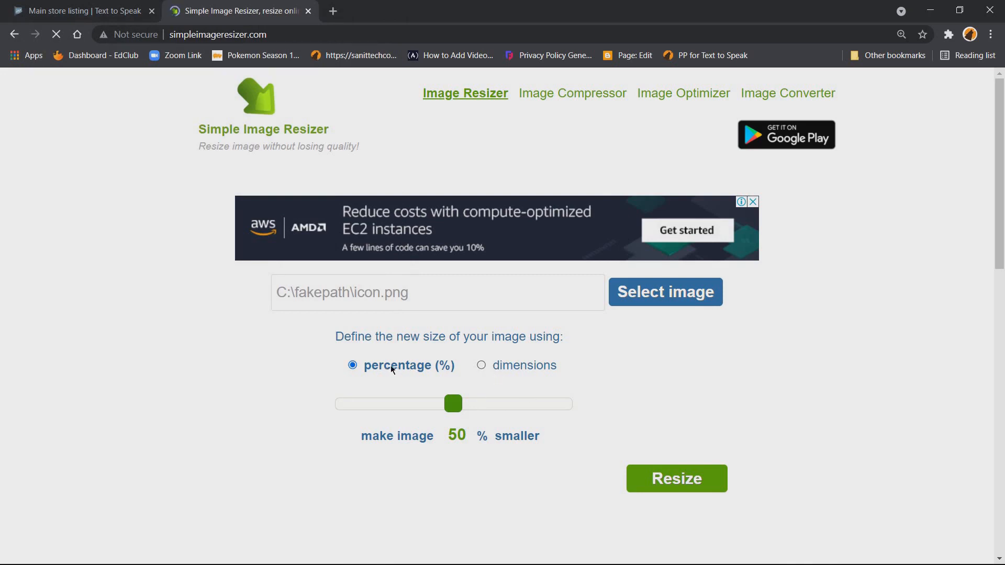
- Resize the icon to exactly 512 x 512 px and open the result
{"action": "left_click", "coordinate": [501, 369]}
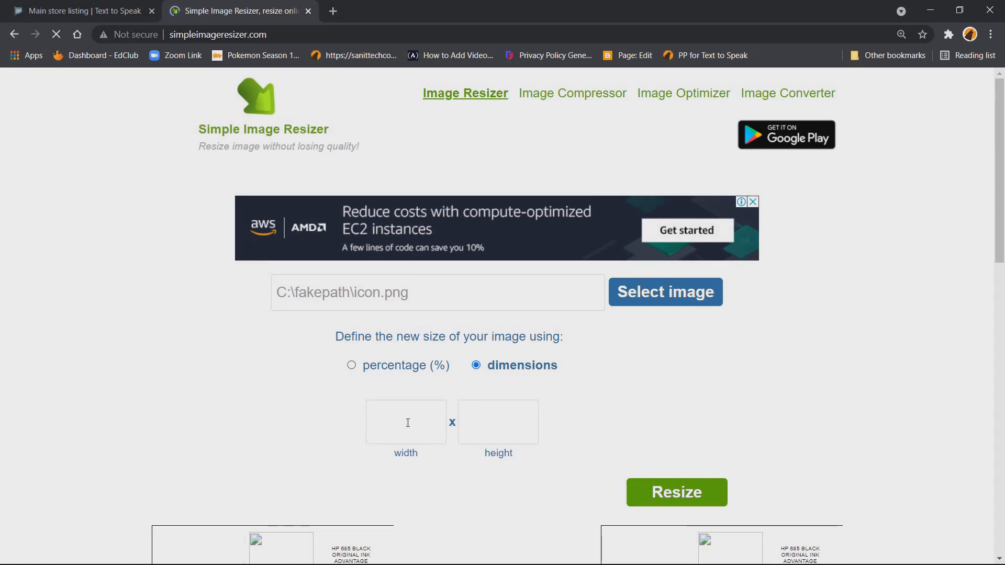
{"action": "type", "text": "512"}
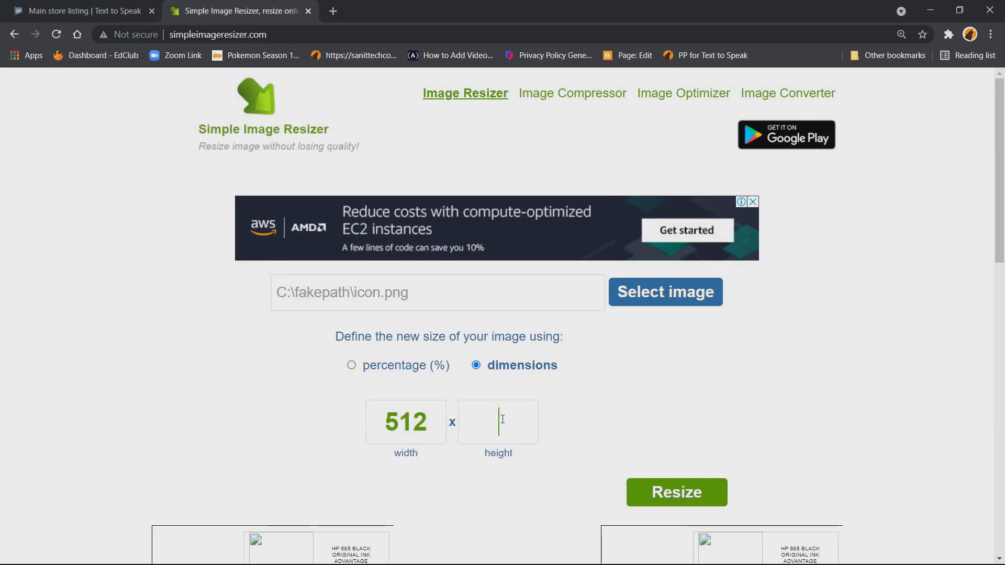
{"action": "type", "text": "512"}
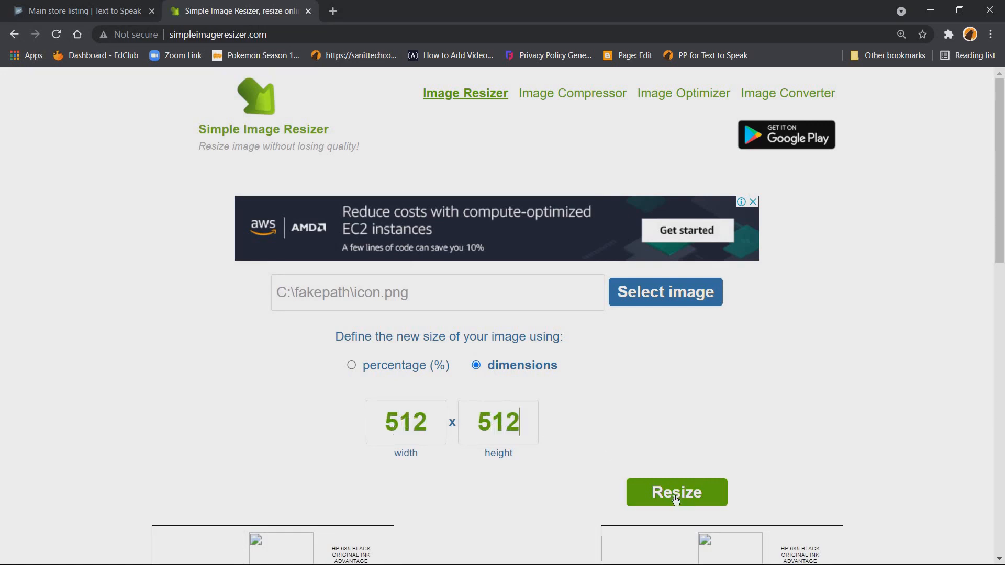
{"action": "left_click", "coordinate": [675, 498]}
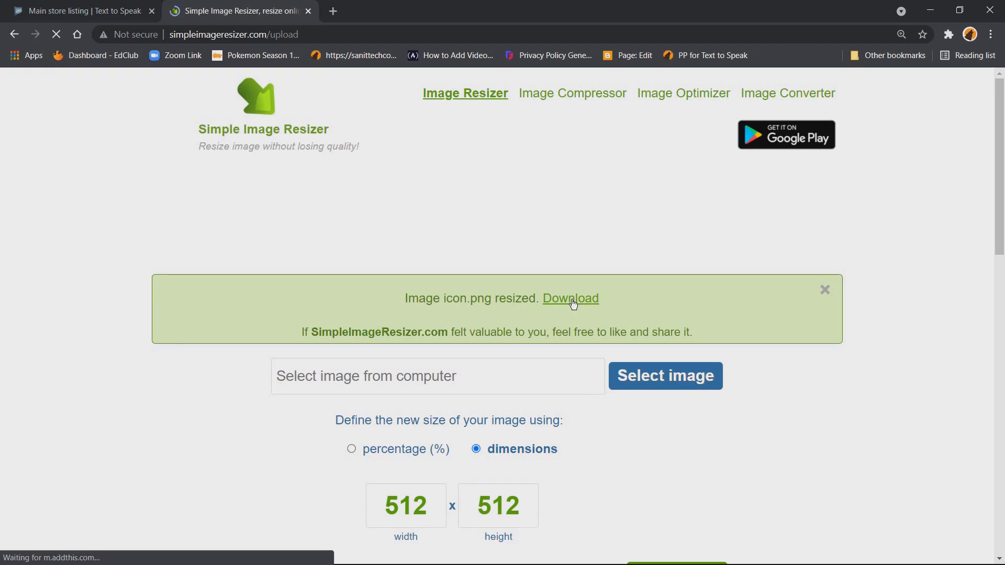
{"action": "left_click", "coordinate": [571, 299]}
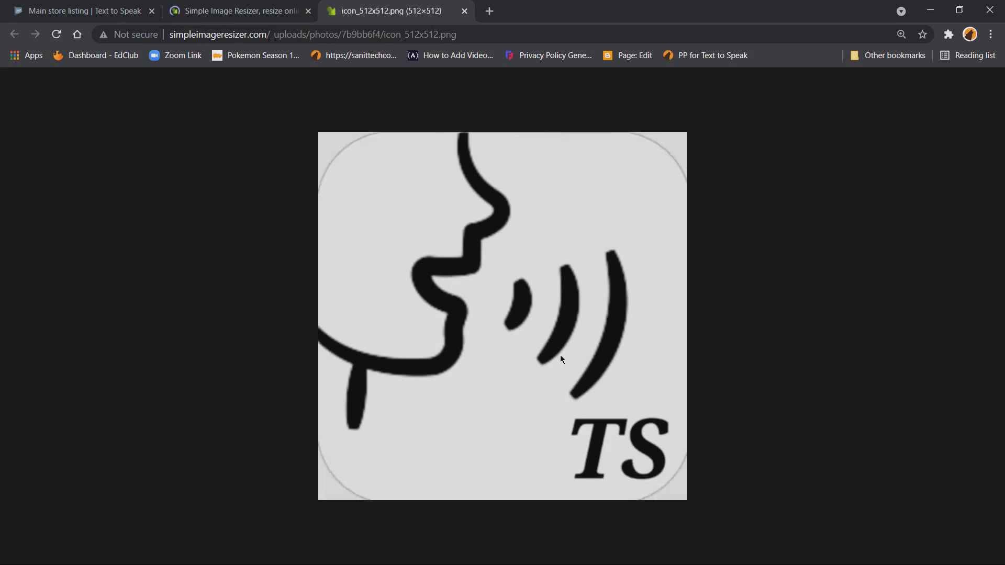
- Save icon_512x512.png as a PNG into D: > text to Speak > Logo
{"action": "right_click", "coordinate": [560, 358]}
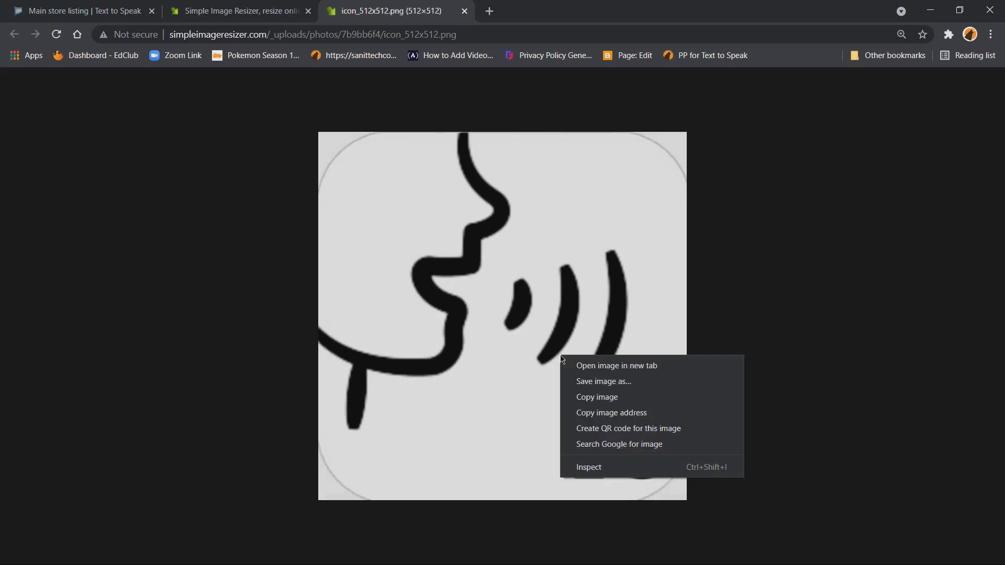
{"action": "left_click", "coordinate": [634, 383]}
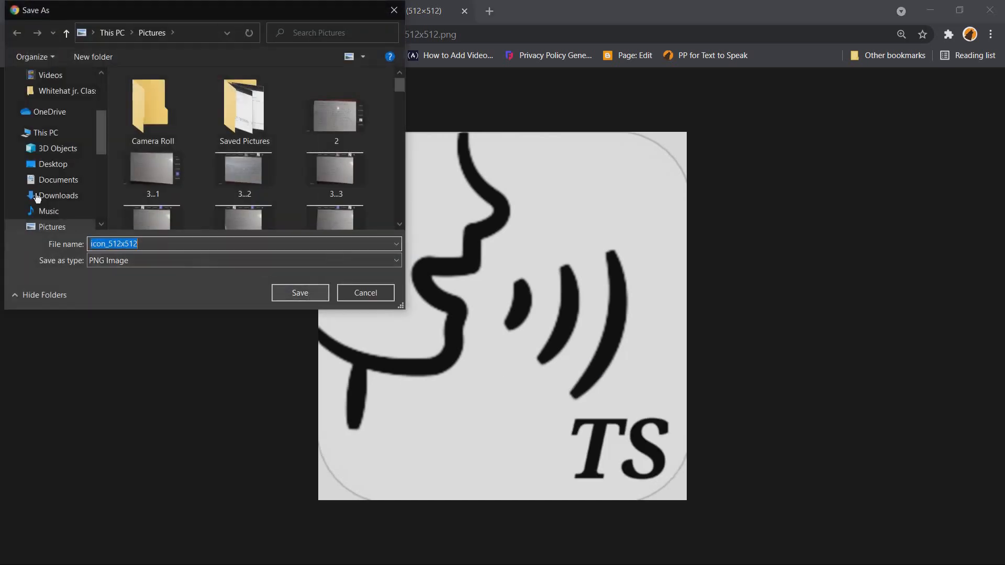
{"action": "scroll", "coordinate": [40, 199], "scroll_direction": "down", "scroll_amount": 3}
{"action": "left_click", "coordinate": [55, 154]}
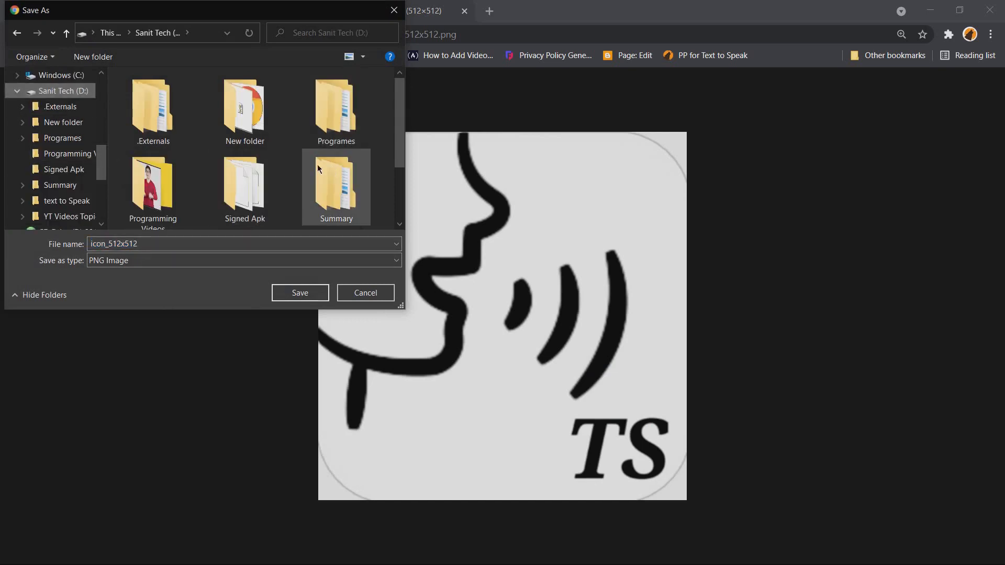
{"action": "scroll", "coordinate": [318, 165], "scroll_direction": "down", "scroll_amount": 1}
{"action": "double_click", "coordinate": [144, 210]}
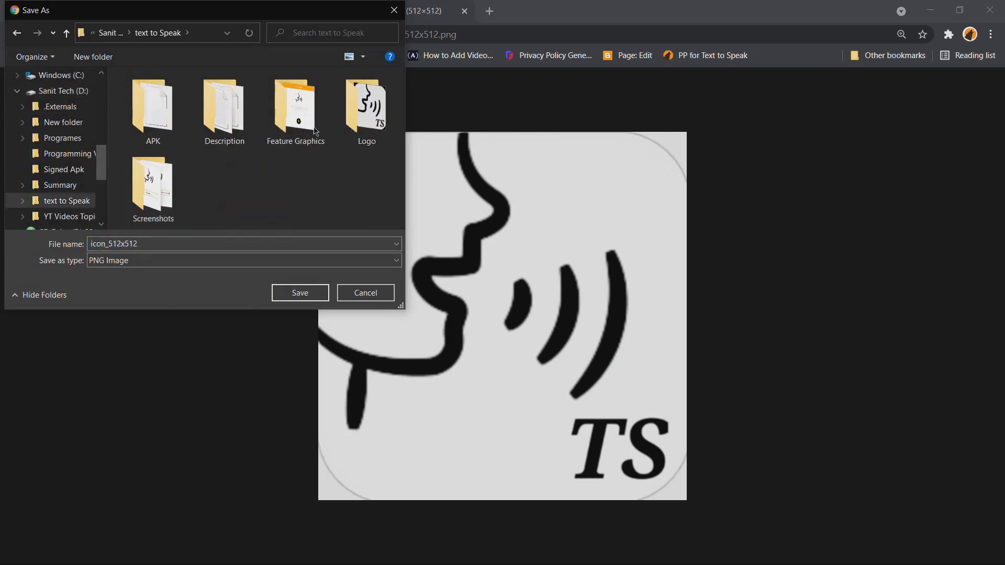
{"action": "left_click", "coordinate": [362, 111]}
{"action": "left_click", "coordinate": [309, 296]}
{"action": "left_click", "coordinate": [309, 300]}
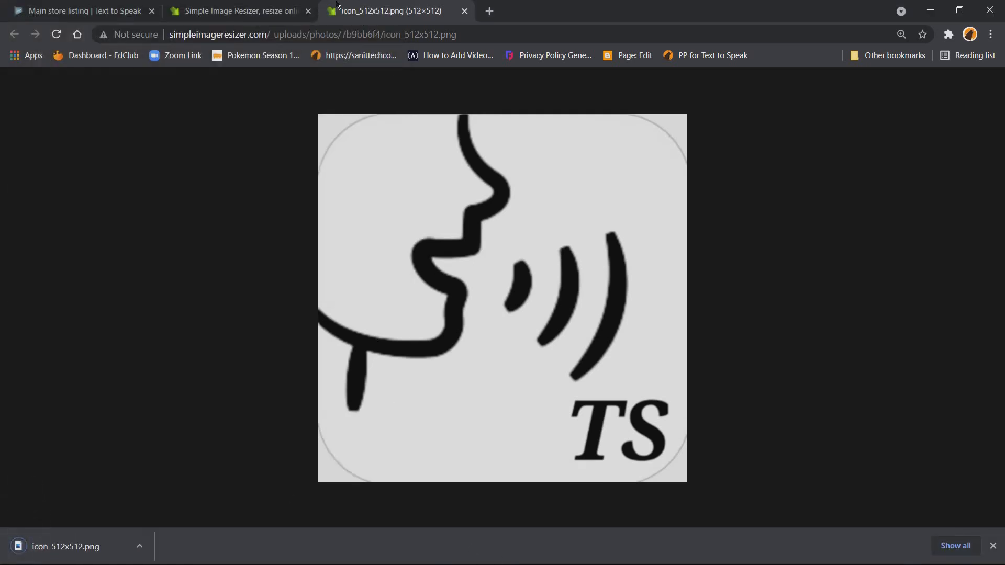
- Upload icon_512x512 as the Text to Speak app icon and check the feature graphic size requirement
{"action": "left_click", "coordinate": [84, 11]}
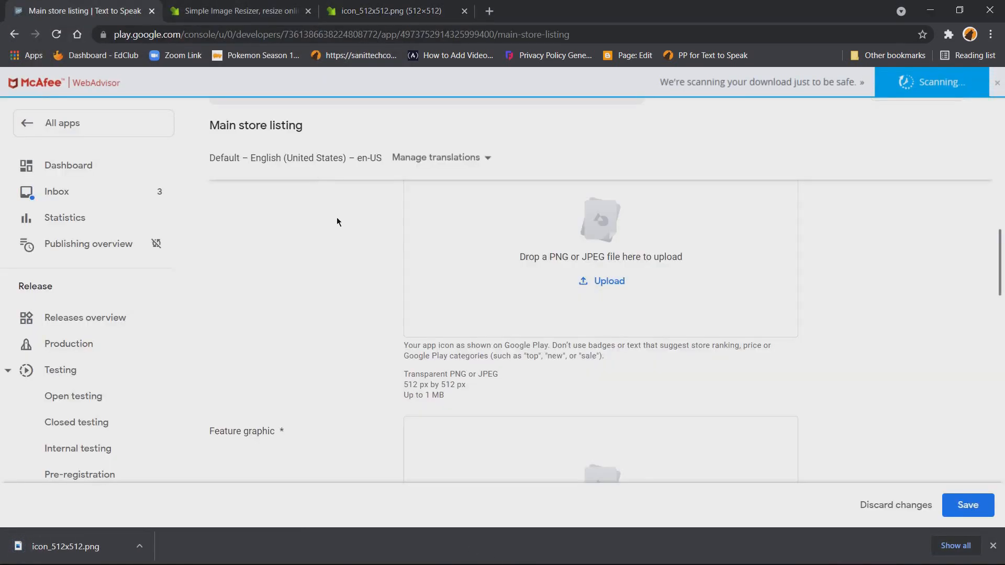
{"action": "left_click", "coordinate": [610, 281]}
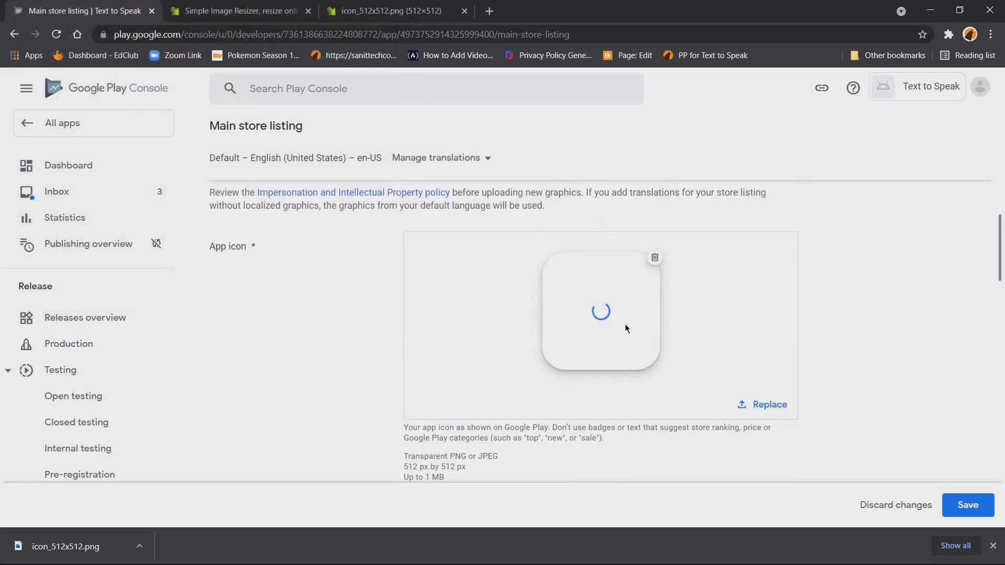
{"action": "scroll", "coordinate": [314, 343], "scroll_direction": "down", "scroll_amount": 3}
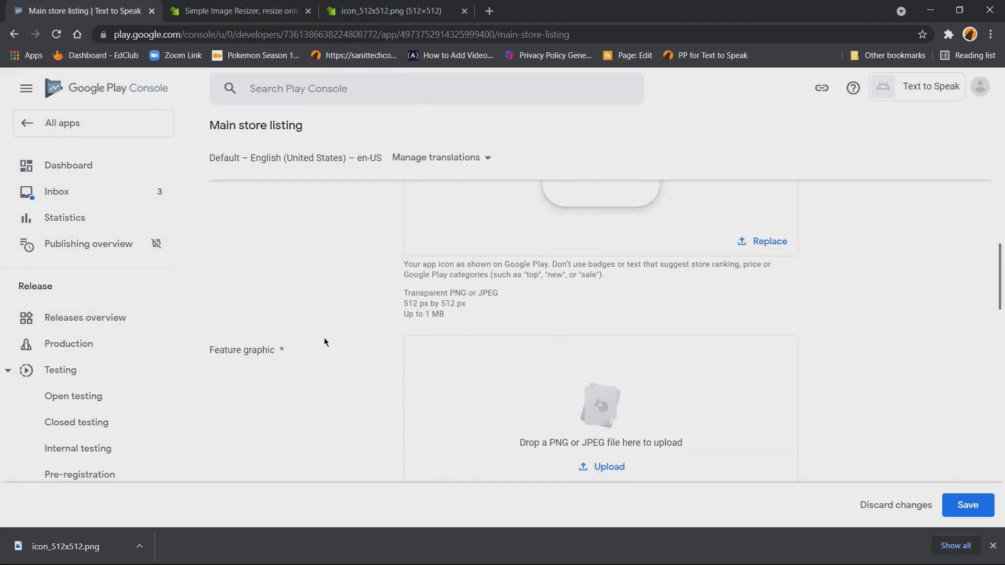
{"action": "scroll", "coordinate": [324, 343], "scroll_direction": "down", "scroll_amount": 2}
{"action": "scroll", "coordinate": [485, 402], "scroll_direction": "down", "scroll_amount": 2}
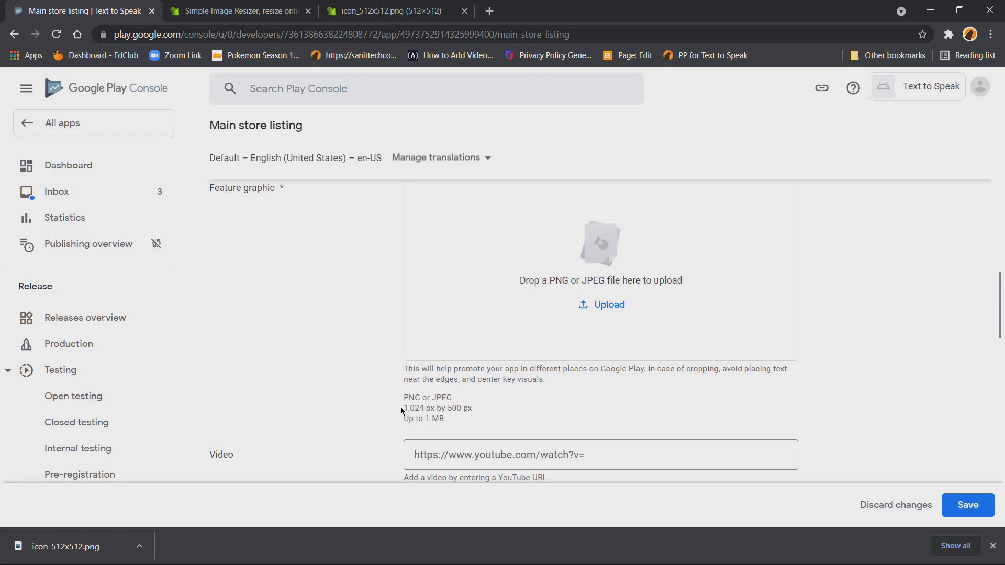
{"action": "left_click_drag", "start_coordinate": [401, 407], "coordinate": [476, 408]}
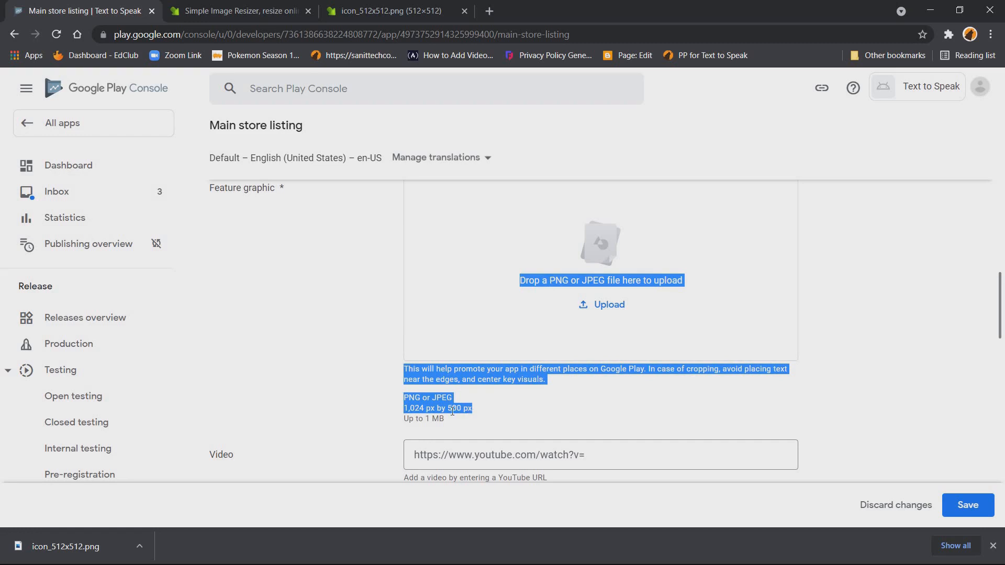
{"action": "left_click", "coordinate": [476, 406]}
{"action": "left_click", "coordinate": [283, 6]}
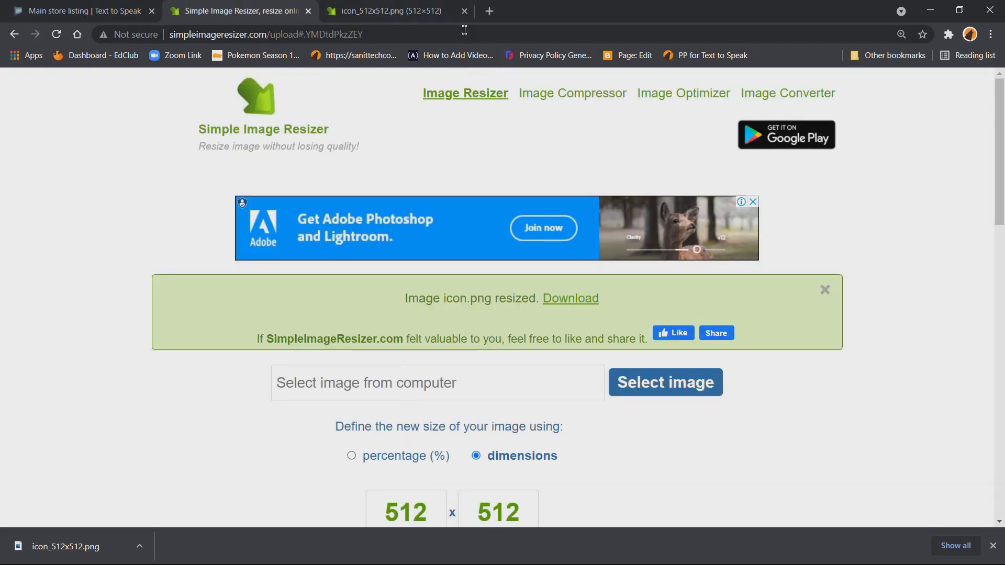
- Load graphic.png from Feature Graphics into the resizer and resize it to 1024 x 500
{"action": "left_click", "coordinate": [465, 11]}
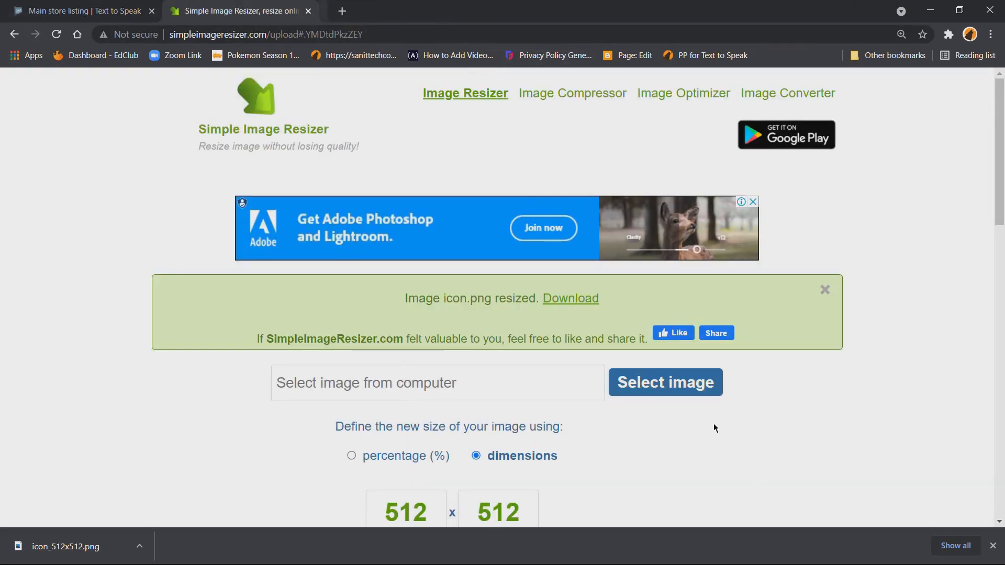
{"action": "left_click", "coordinate": [621, 388]}
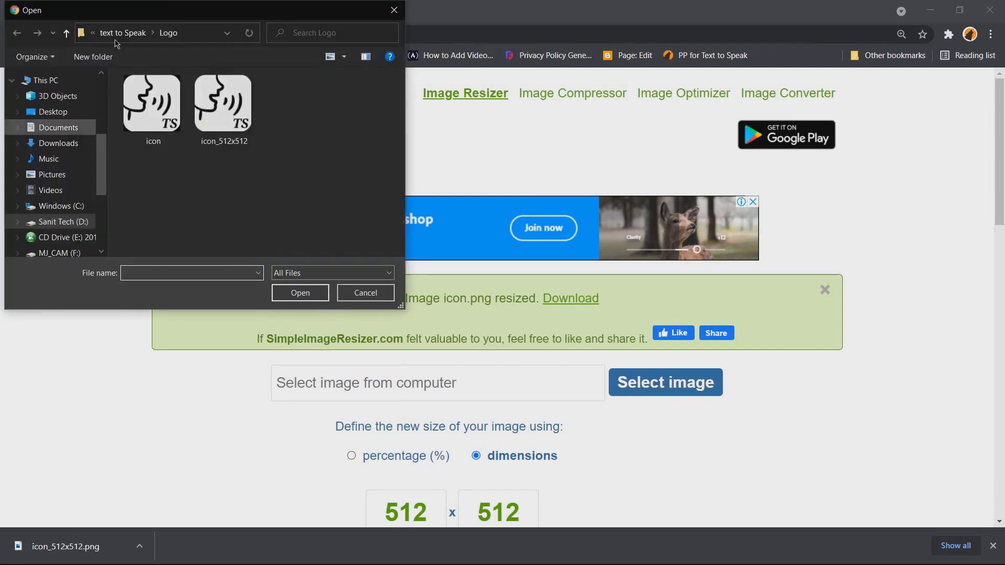
{"action": "left_click", "coordinate": [122, 33]}
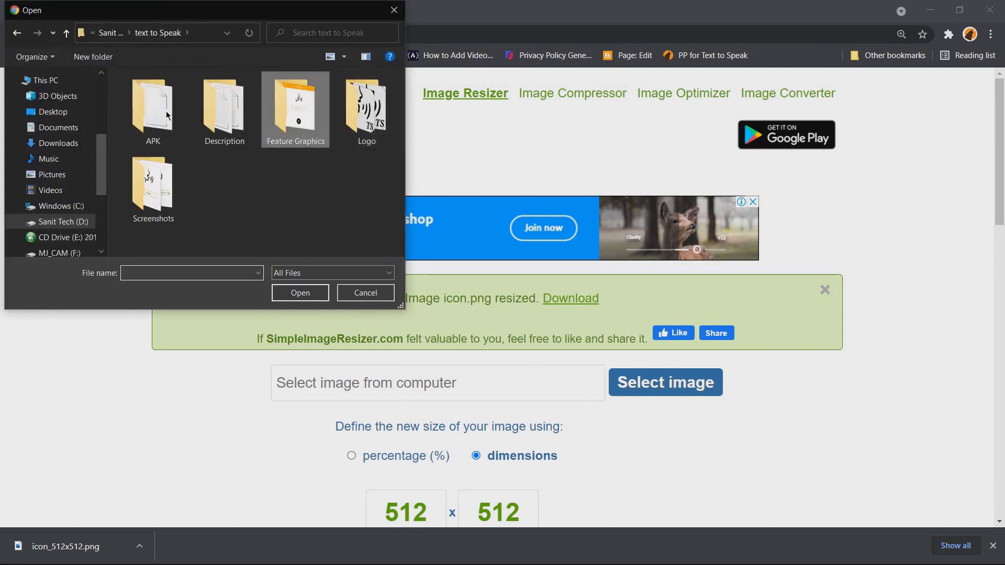
{"action": "double_click", "coordinate": [295, 110]}
{"action": "left_click", "coordinate": [152, 107]}
{"action": "left_click", "coordinate": [300, 292]}
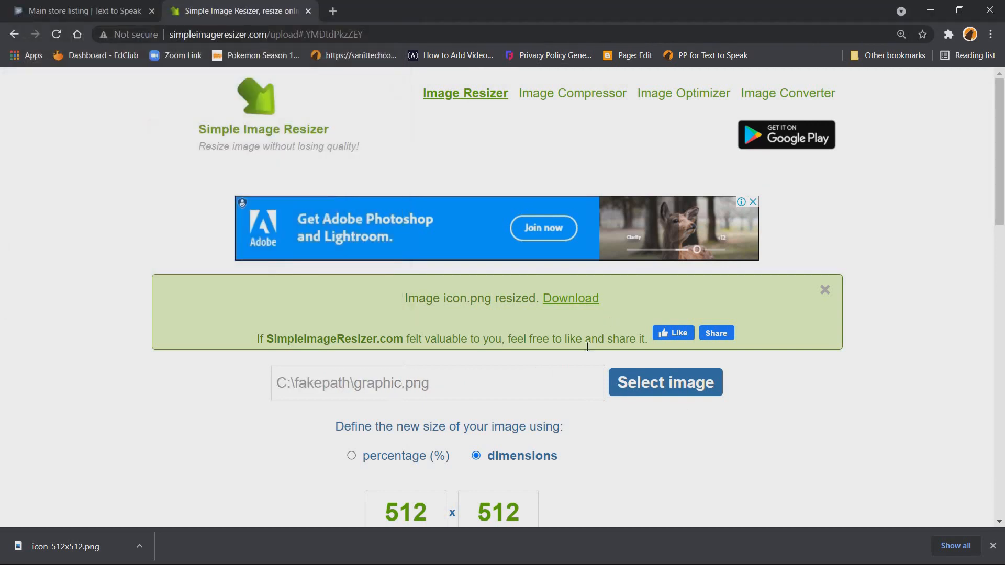
{"action": "scroll", "coordinate": [513, 377], "scroll_direction": "down", "scroll_amount": 2}
{"action": "double_click", "coordinate": [410, 378]}
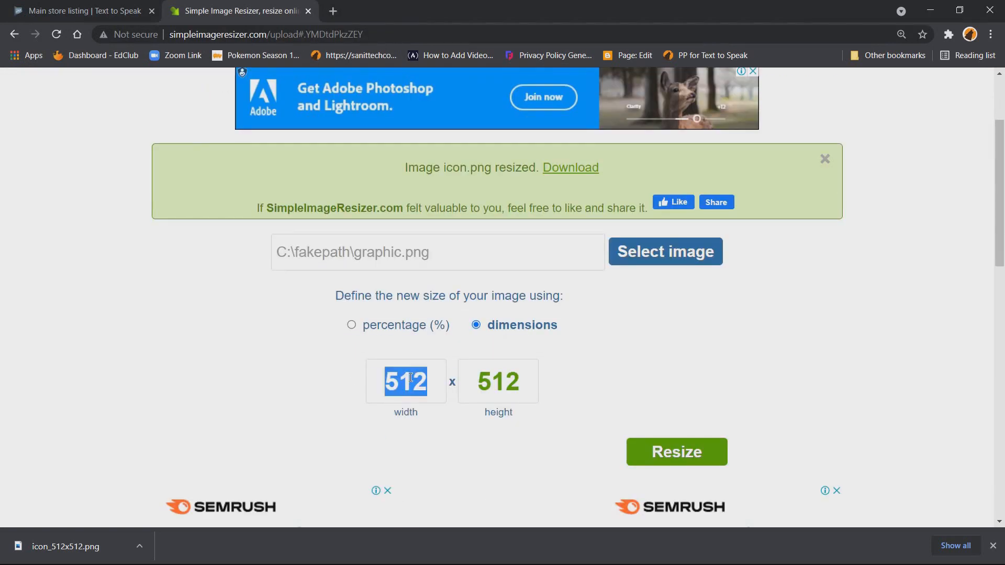
{"action": "type", "text": "1024"}
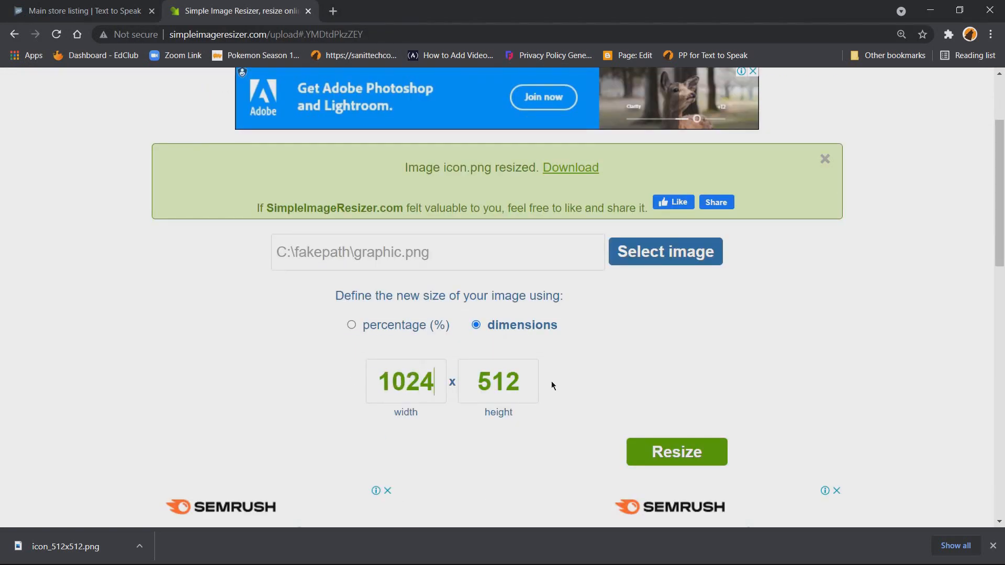
{"action": "double_click", "coordinate": [509, 377]}
{"action": "type", "text": "500"}
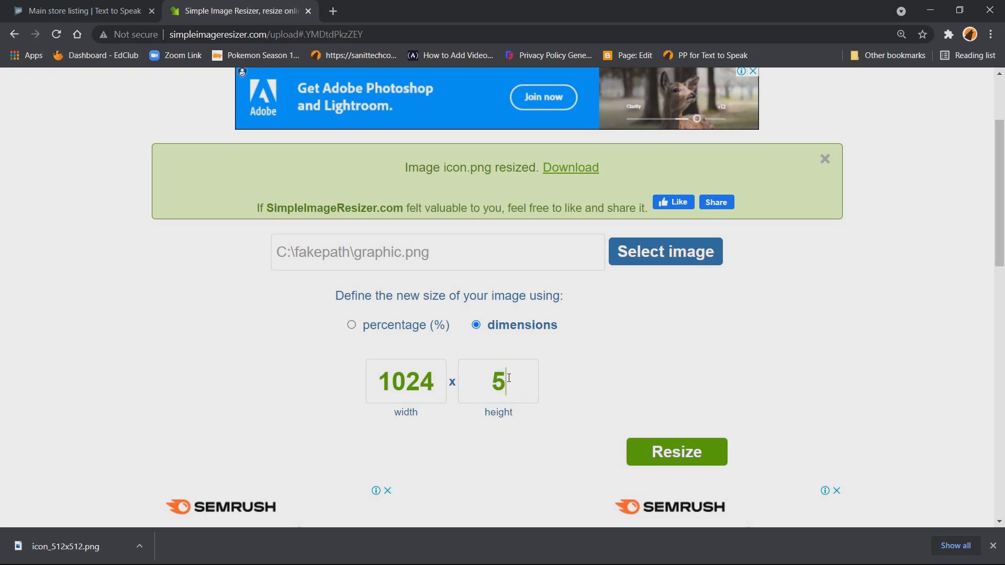
{"action": "left_click", "coordinate": [654, 450]}
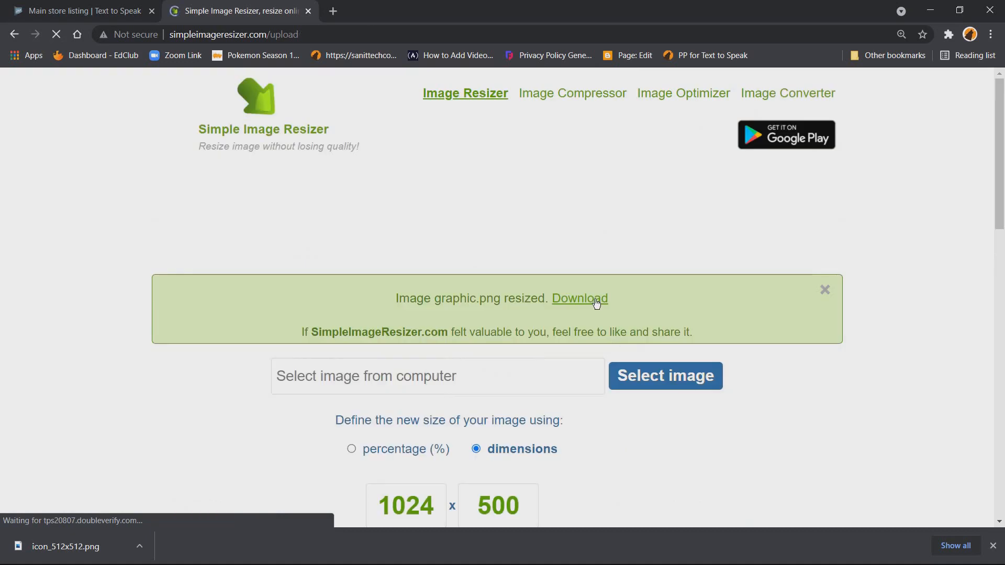
- Save the resized graphic_1024x500.png into the text to Speak > Feature Graphics folder
{"action": "left_click", "coordinate": [595, 299]}
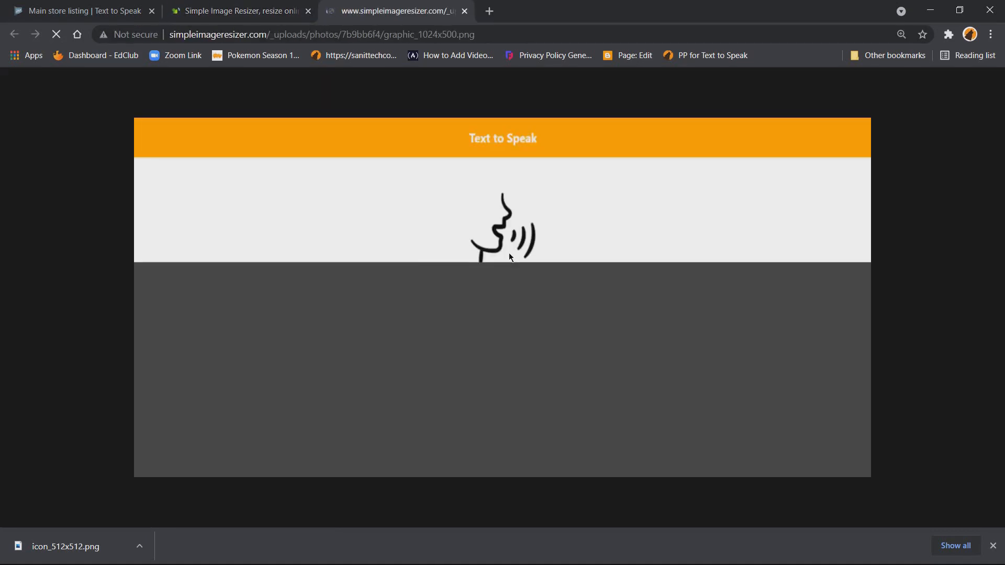
{"action": "right_click", "coordinate": [508, 253]}
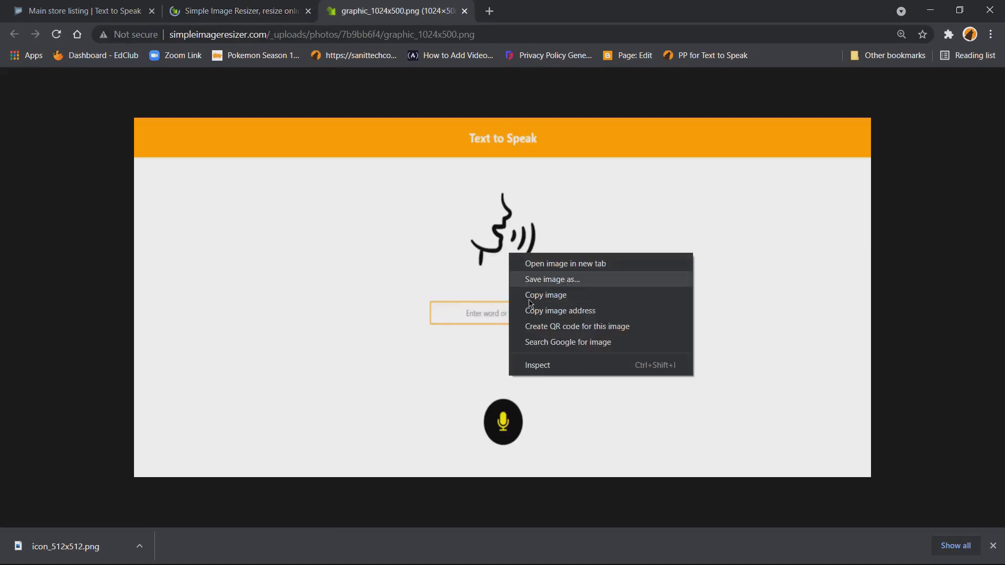
{"action": "left_click", "coordinate": [567, 280]}
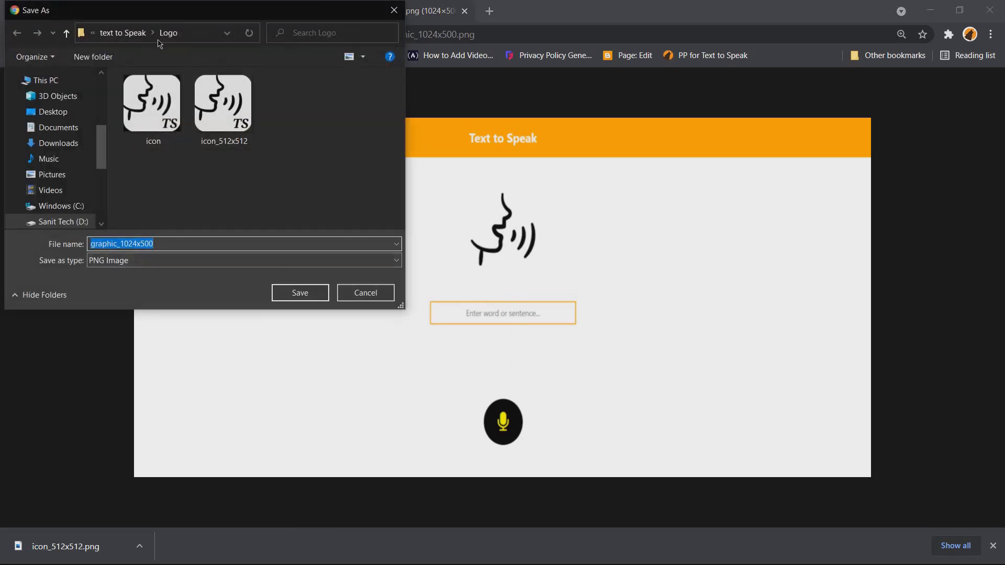
{"action": "left_click", "coordinate": [123, 33]}
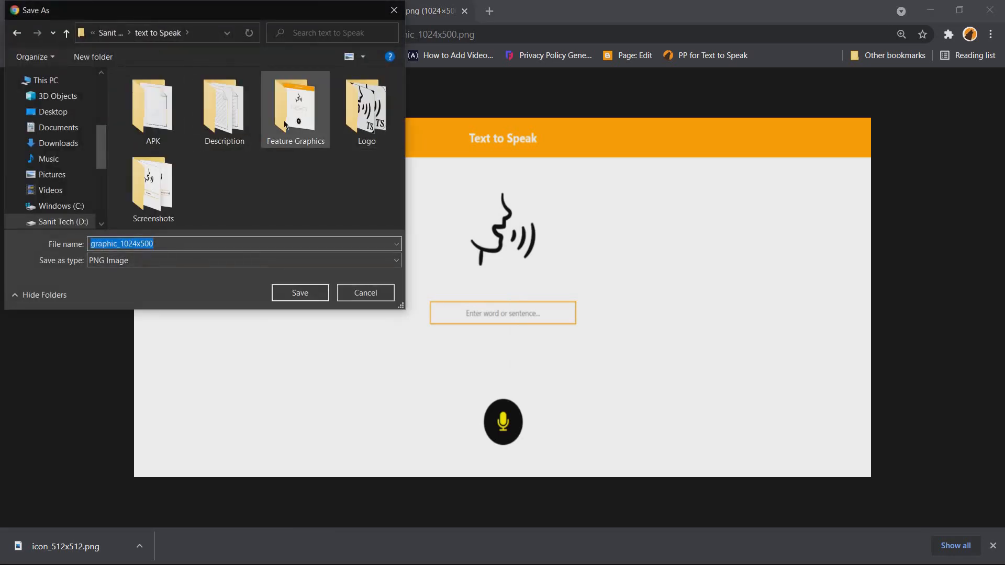
{"action": "double_click", "coordinate": [287, 130]}
{"action": "left_click", "coordinate": [300, 293]}
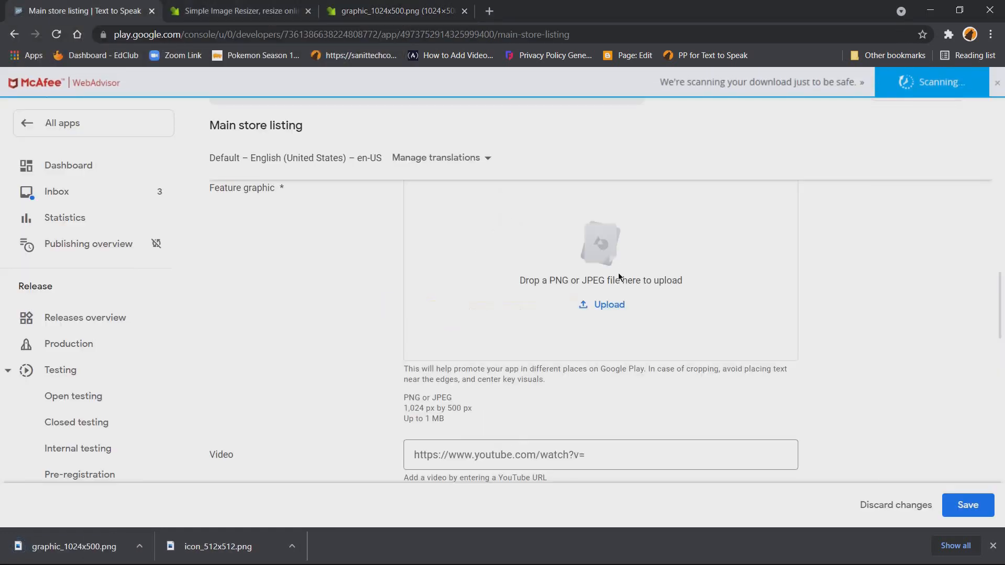
- Upload graphic_1024x500.png as the Main store listing's feature graphic
{"action": "left_click", "coordinate": [94, 8]}
{"action": "left_click", "coordinate": [610, 304]}
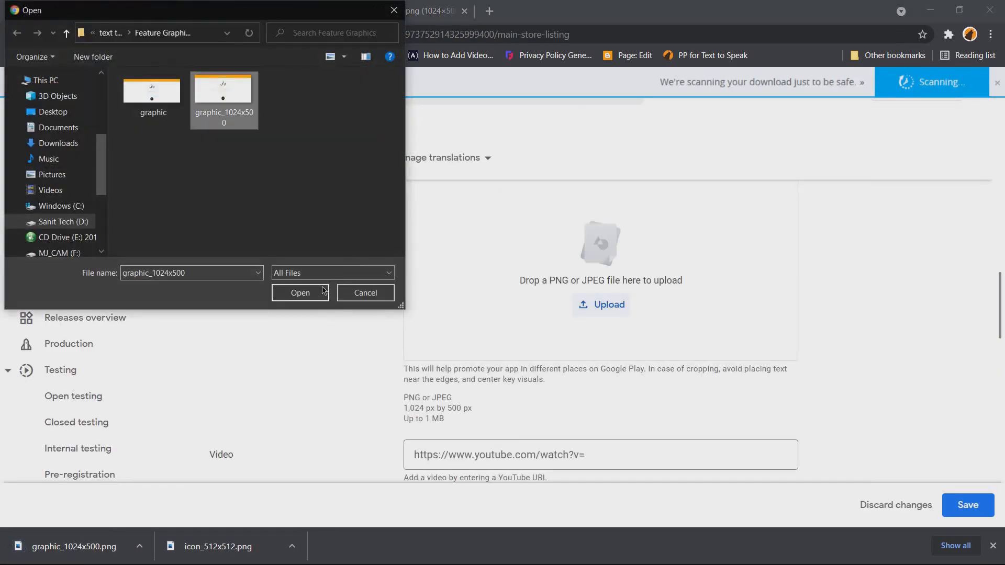
{"action": "key", "text": "Return"}
{"action": "scroll", "coordinate": [562, 331], "scroll_direction": "up", "scroll_amount": 5}
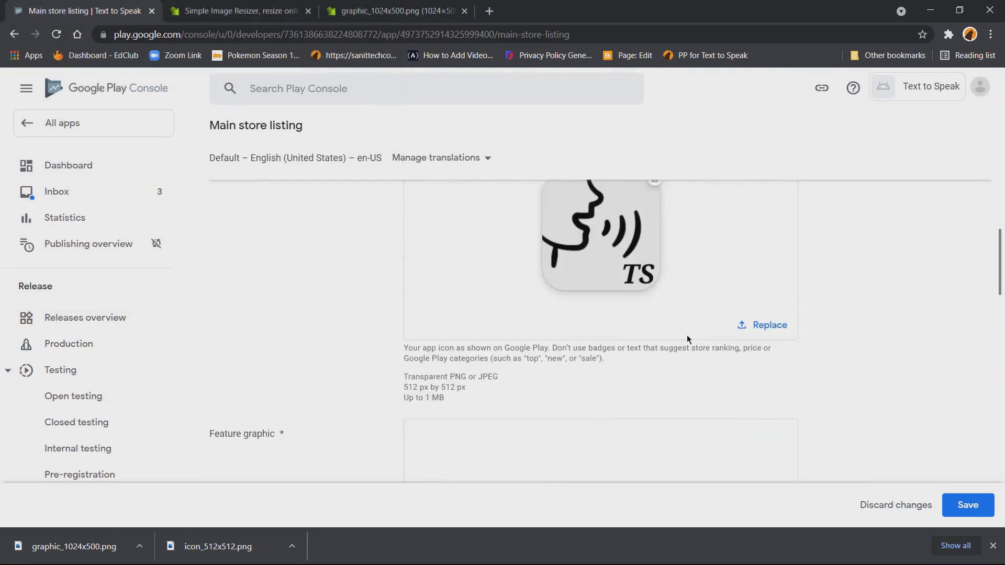
{"action": "scroll", "coordinate": [623, 338], "scroll_direction": "up", "scroll_amount": 3}
{"action": "scroll", "coordinate": [628, 334], "scroll_direction": "down", "scroll_amount": 2}
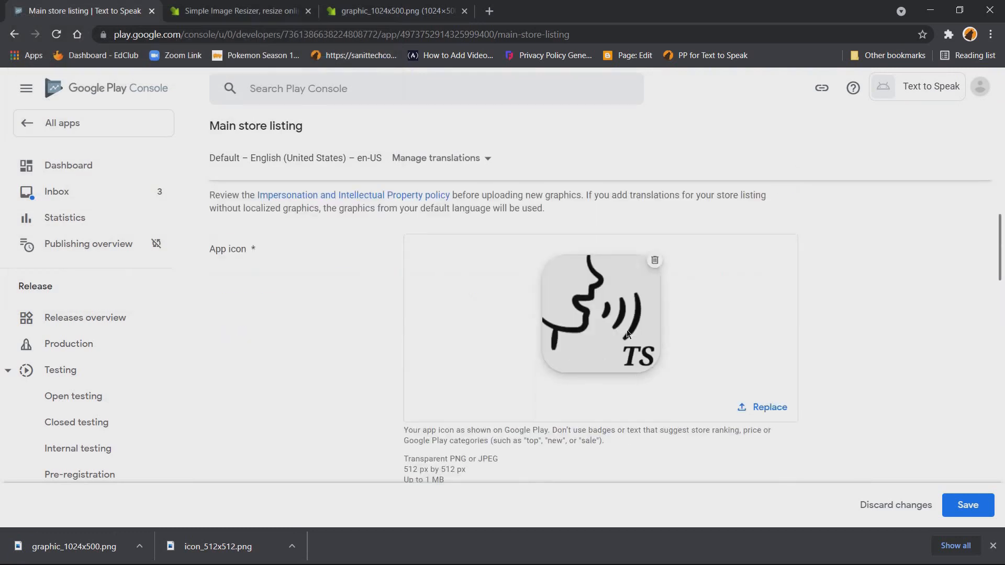
{"action": "scroll", "coordinate": [524, 314], "scroll_direction": "down", "scroll_amount": 5}
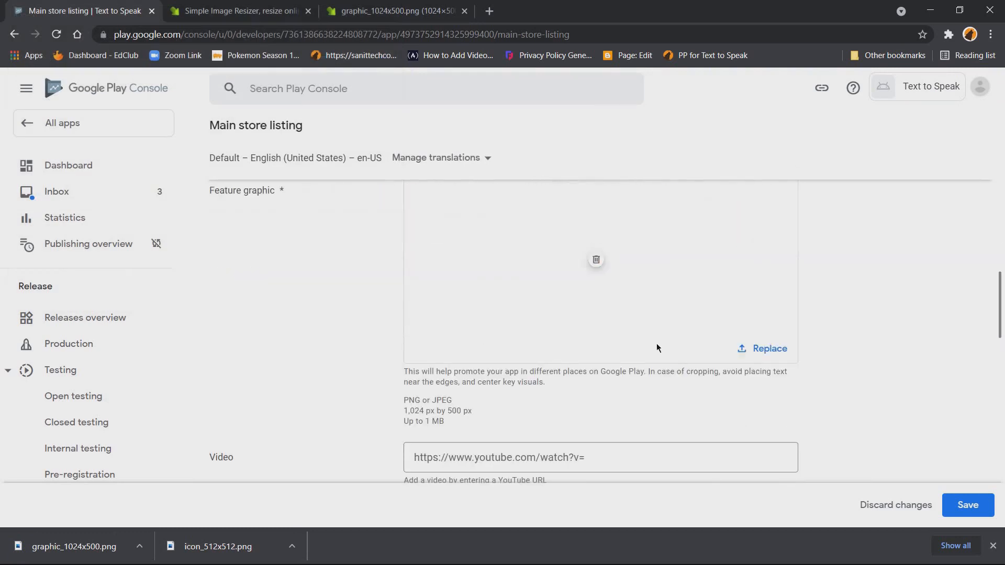
{"action": "scroll", "coordinate": [543, 413], "scroll_direction": "down", "scroll_amount": 3}
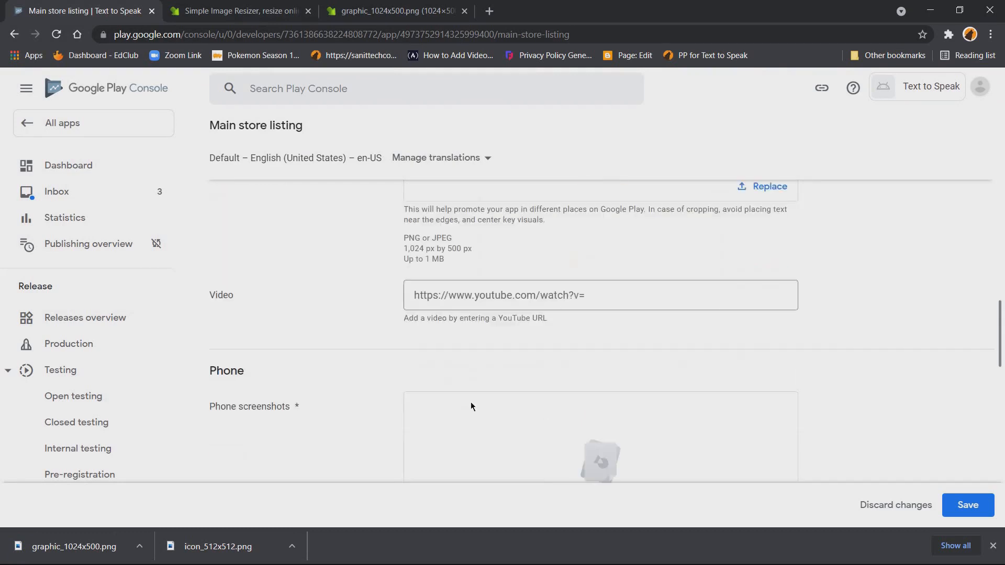
{"action": "left_click", "coordinate": [609, 295]}
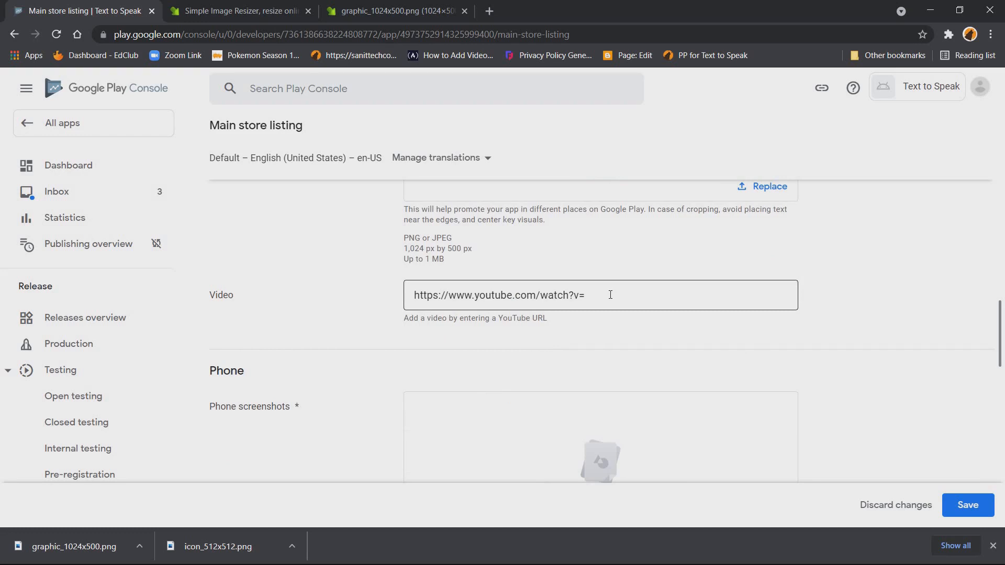
{"action": "scroll", "coordinate": [610, 294], "scroll_direction": "down", "scroll_amount": 3}
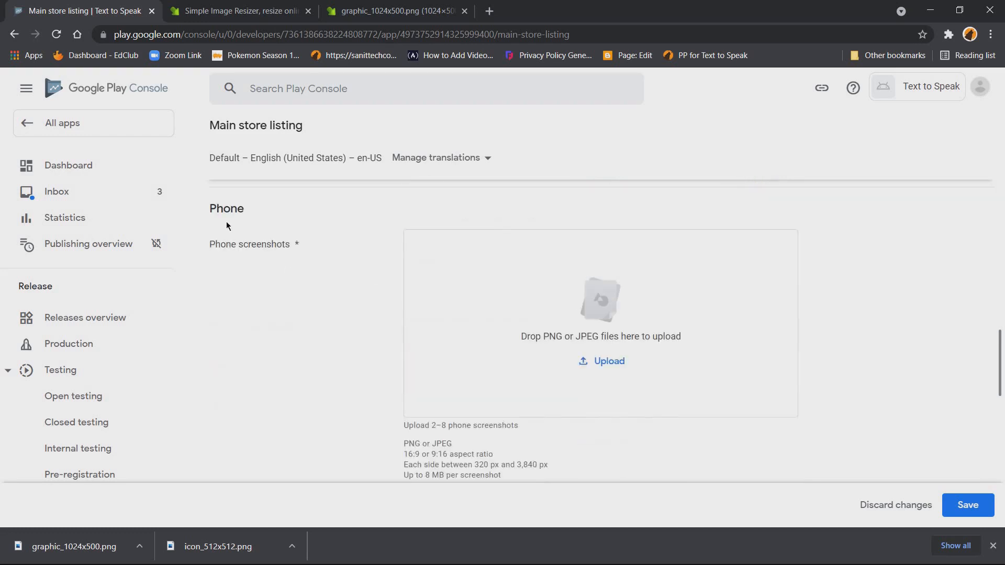
- Upload all five images from the Screenshots folder as phone screenshots (5/8)
{"action": "left_click", "coordinate": [609, 363]}
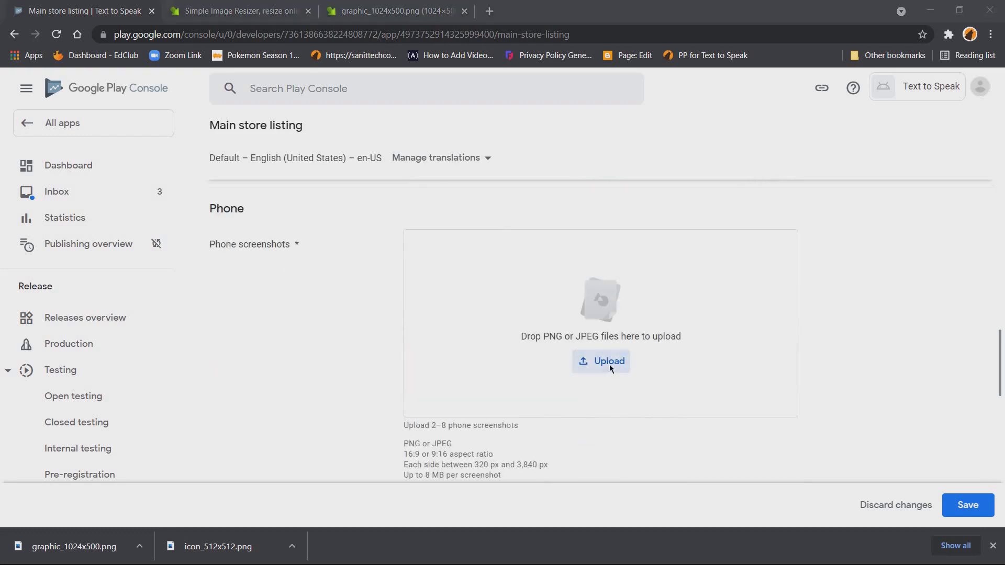
{"action": "left_click", "coordinate": [102, 33]}
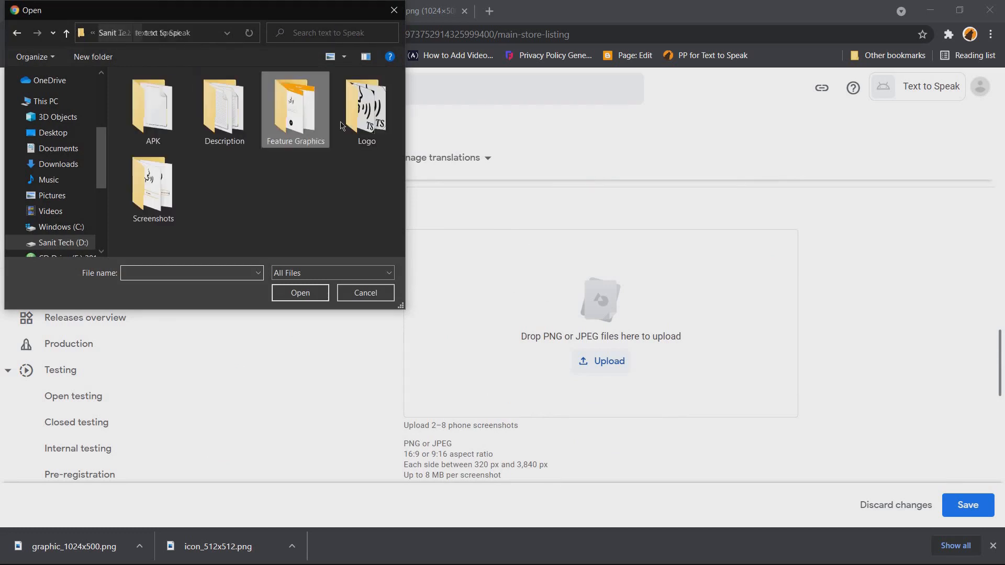
{"action": "double_click", "coordinate": [156, 188]}
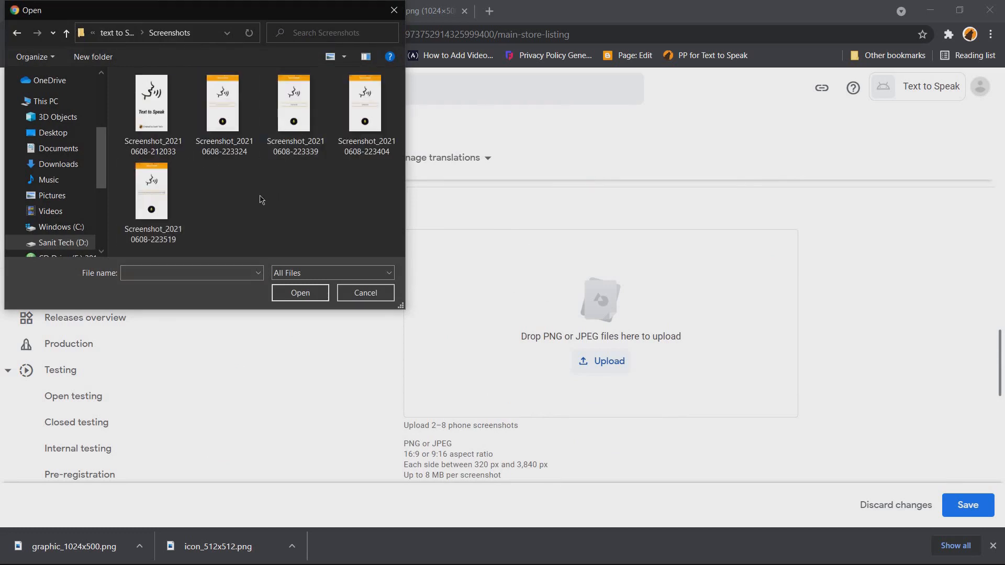
{"action": "key", "text": "ctrl+a"}
{"action": "left_click", "coordinate": [300, 293]}
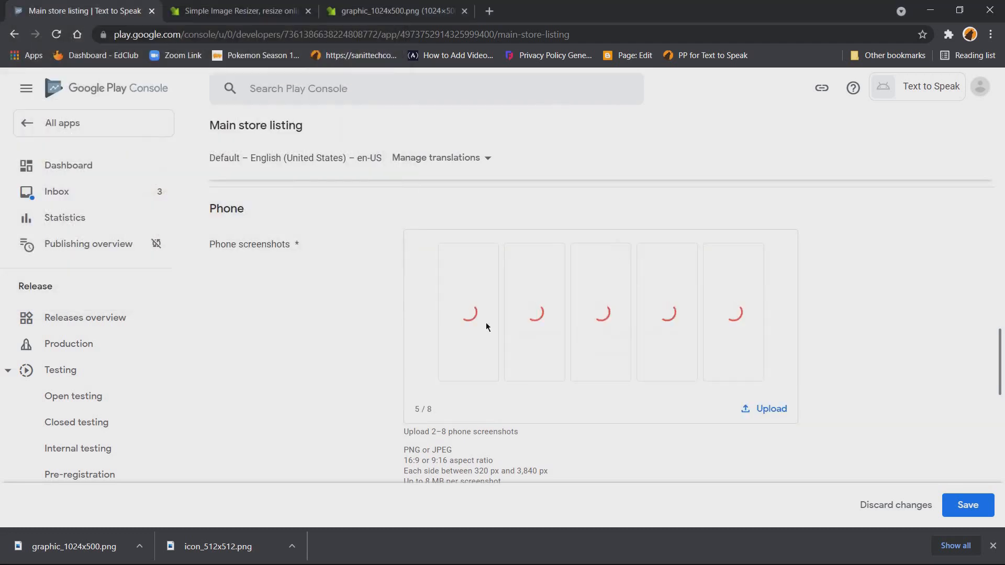
{"action": "scroll", "coordinate": [458, 328], "scroll_direction": "down", "scroll_amount": 5}
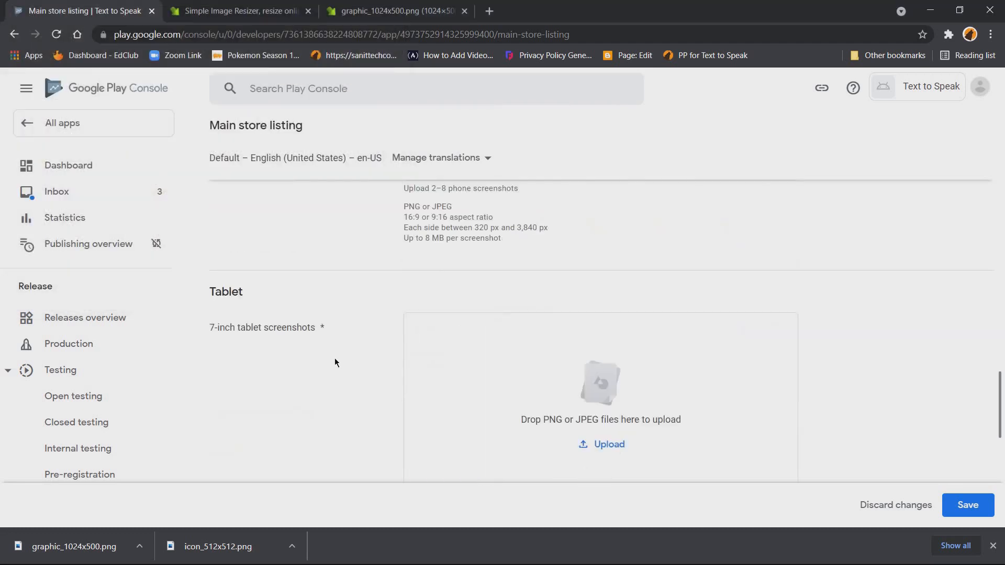
{"action": "scroll", "coordinate": [552, 361], "scroll_direction": "down", "scroll_amount": 3}
{"action": "scroll", "coordinate": [438, 376], "scroll_direction": "down", "scroll_amount": 5}
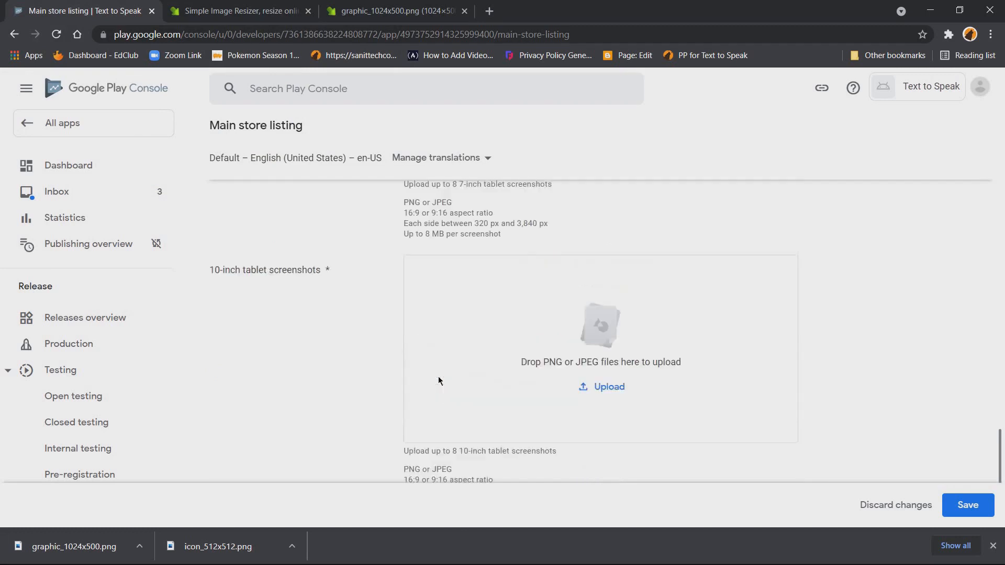
{"action": "scroll", "coordinate": [438, 378], "scroll_direction": "up", "scroll_amount": 5}
{"action": "scroll", "coordinate": [441, 379], "scroll_direction": "up", "scroll_amount": 2}
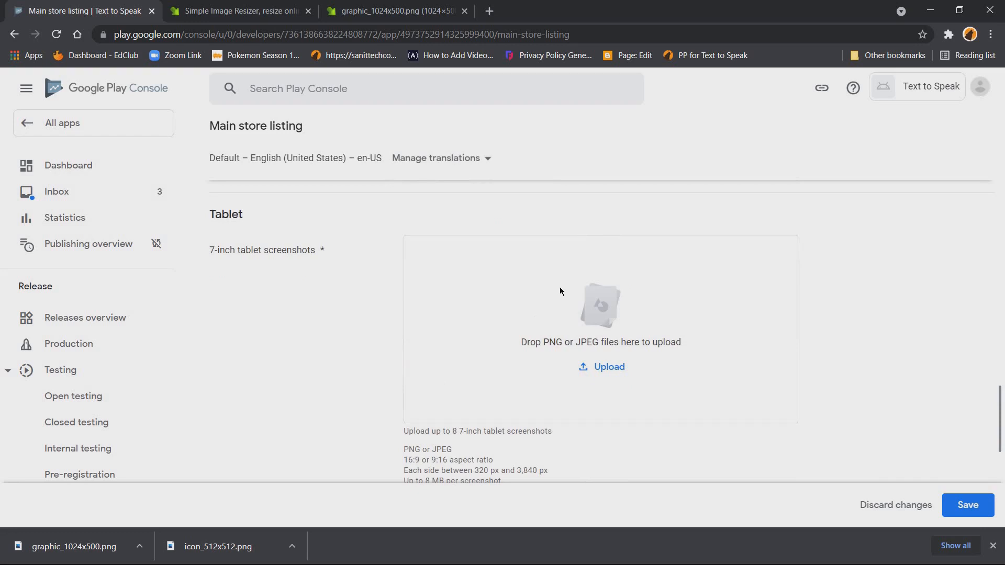
- Add the five screenshots to the 7-inch tablet screenshots section
{"action": "scroll", "coordinate": [560, 288], "scroll_direction": "up", "scroll_amount": 3}
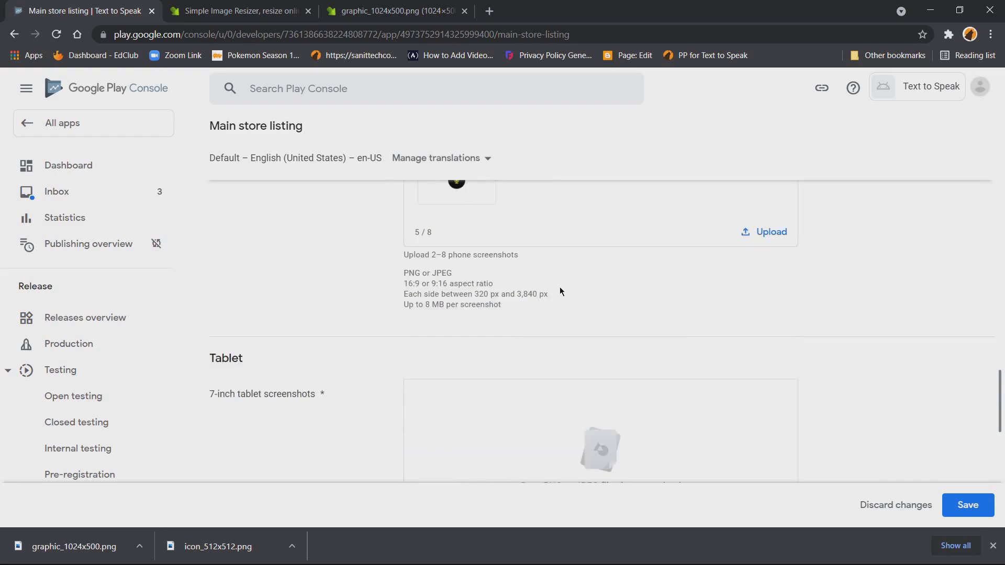
{"action": "scroll", "coordinate": [570, 300], "scroll_direction": "down", "scroll_amount": 5}
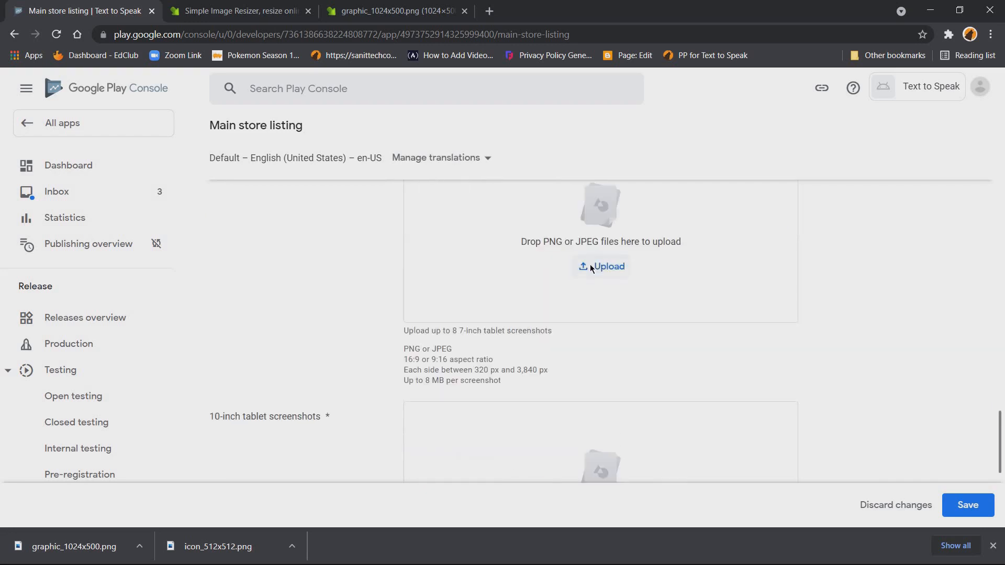
{"action": "left_click", "coordinate": [589, 265]}
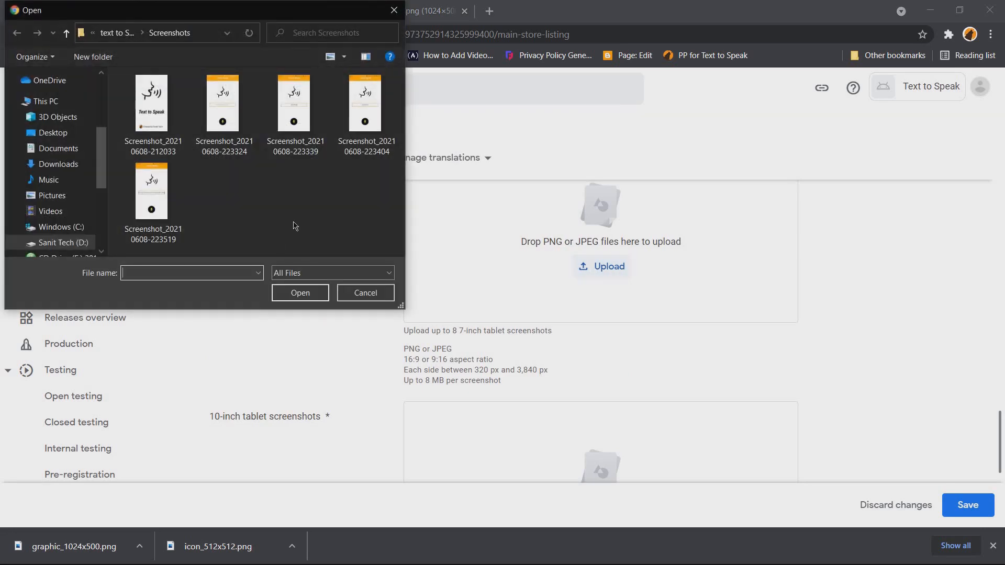
{"action": "key", "text": "ctrl+a"}
{"action": "key", "text": "Return"}
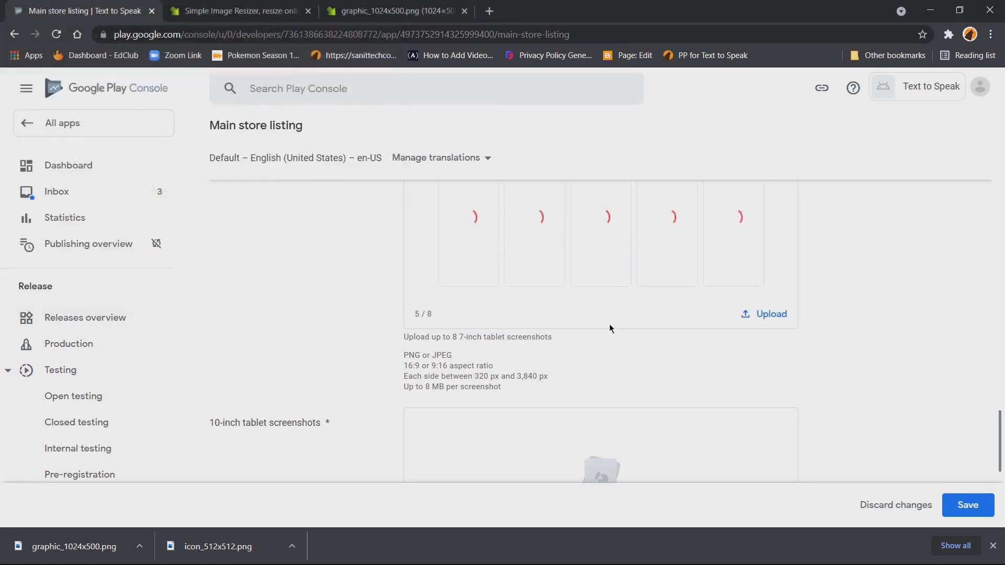
- Add the same five screenshots to the 10-inch tablet screenshots section
{"action": "scroll", "coordinate": [609, 328], "scroll_direction": "down", "scroll_amount": 5}
{"action": "left_click", "coordinate": [600, 301]}
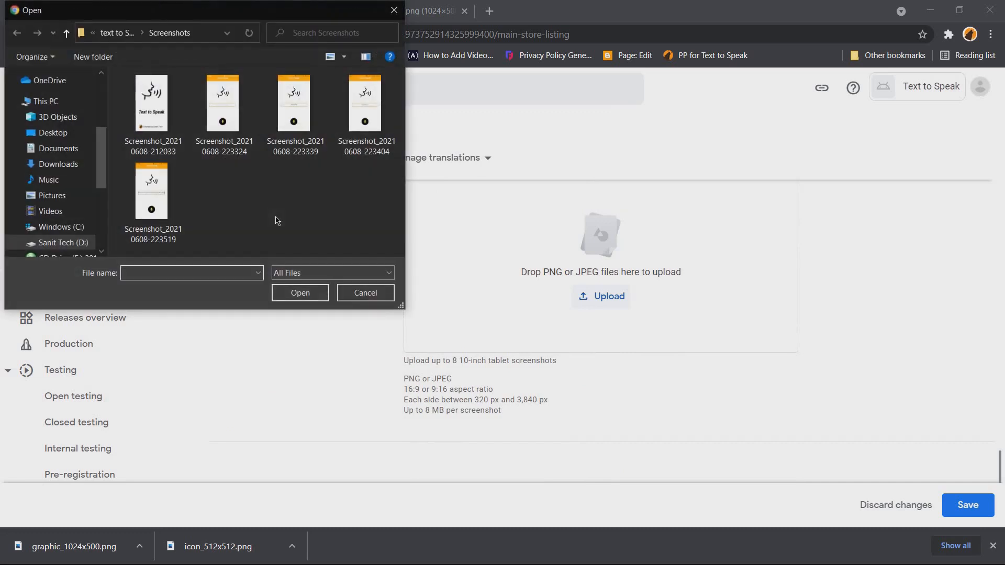
{"action": "key", "text": "ctrl+a"}
{"action": "left_click", "coordinate": [313, 299]}
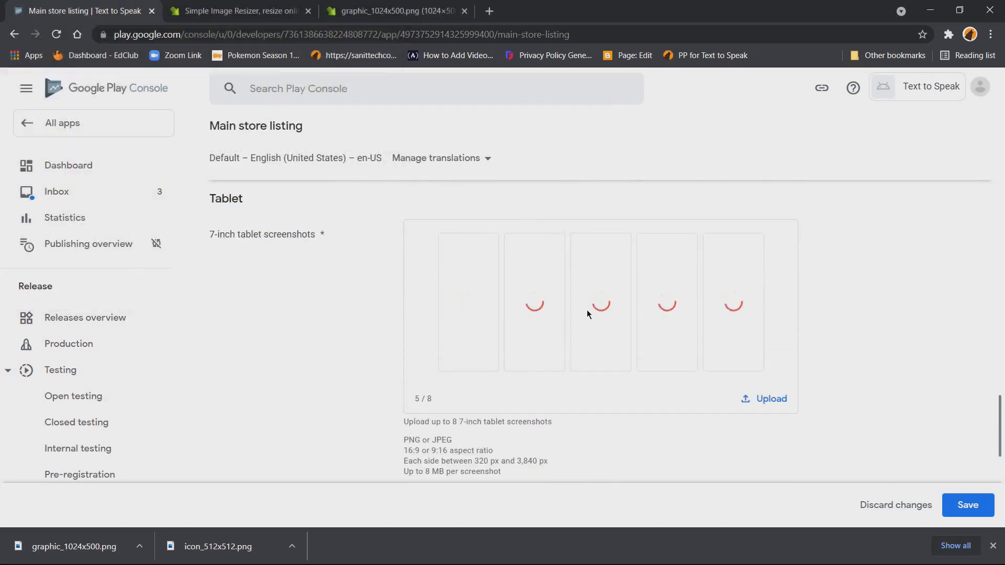
{"action": "scroll", "coordinate": [529, 385], "scroll_direction": "up", "scroll_amount": 2}
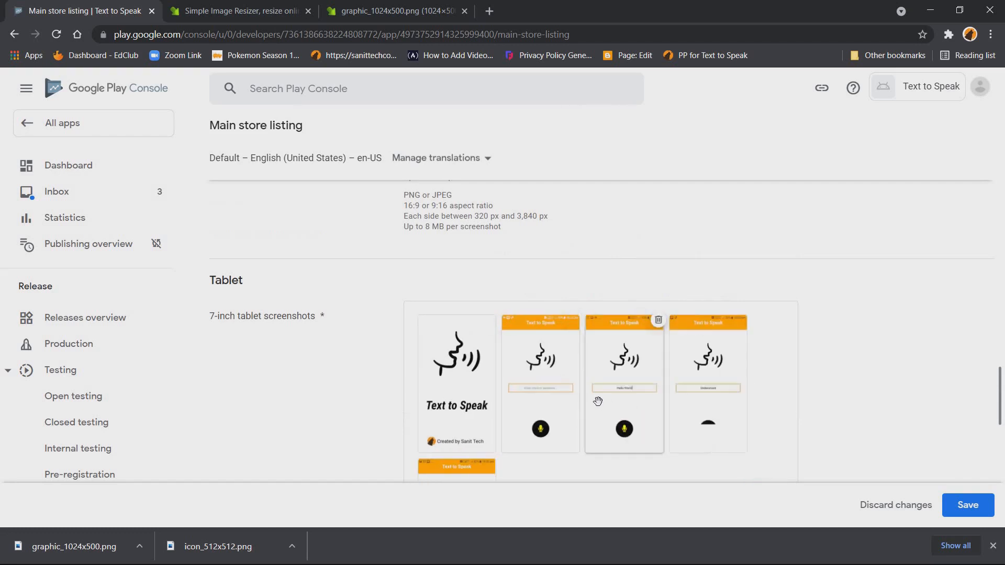
{"action": "scroll", "coordinate": [628, 419], "scroll_direction": "up", "scroll_amount": 2}
- Reorder one 7-inch tablet screenshot, then save the Main store listing changes
{"action": "left_click_drag", "start_coordinate": [630, 448], "coordinate": [589, 402]}
{"action": "scroll", "coordinate": [567, 348], "scroll_direction": "up", "scroll_amount": 2}
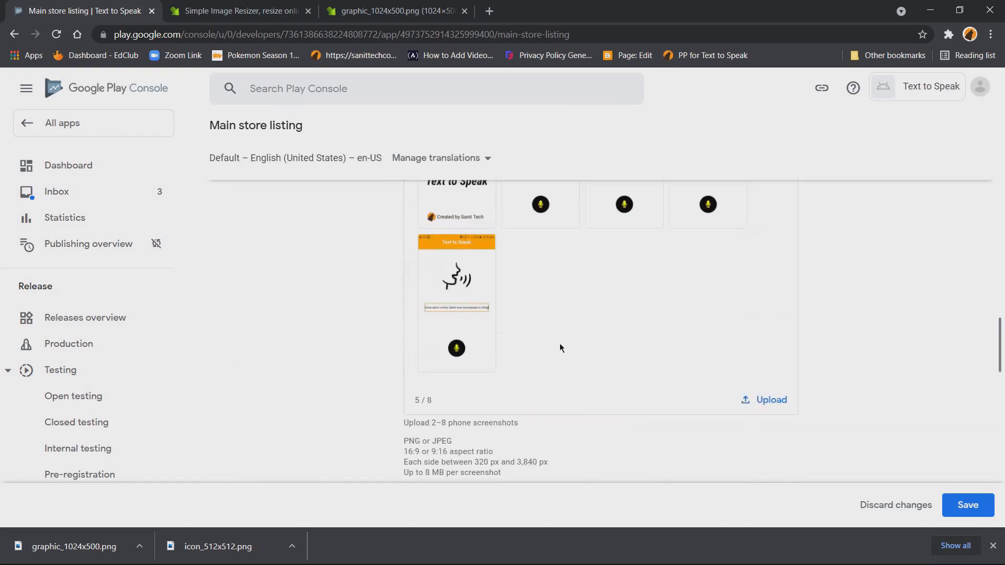
{"action": "scroll", "coordinate": [561, 344], "scroll_direction": "down", "scroll_amount": 8}
{"action": "scroll", "coordinate": [561, 372], "scroll_direction": "up", "scroll_amount": 8}
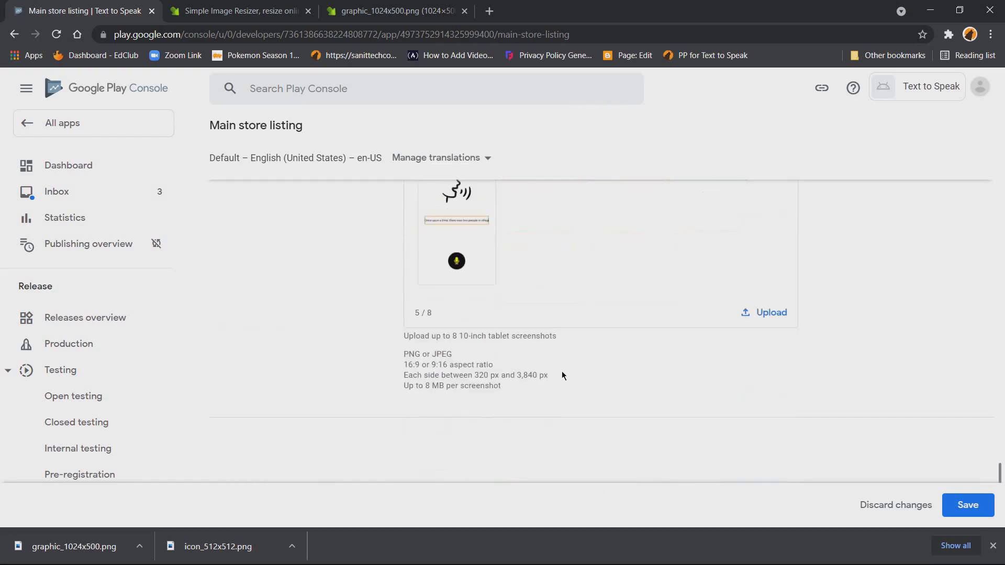
{"action": "scroll", "coordinate": [562, 375], "scroll_direction": "up", "scroll_amount": 10}
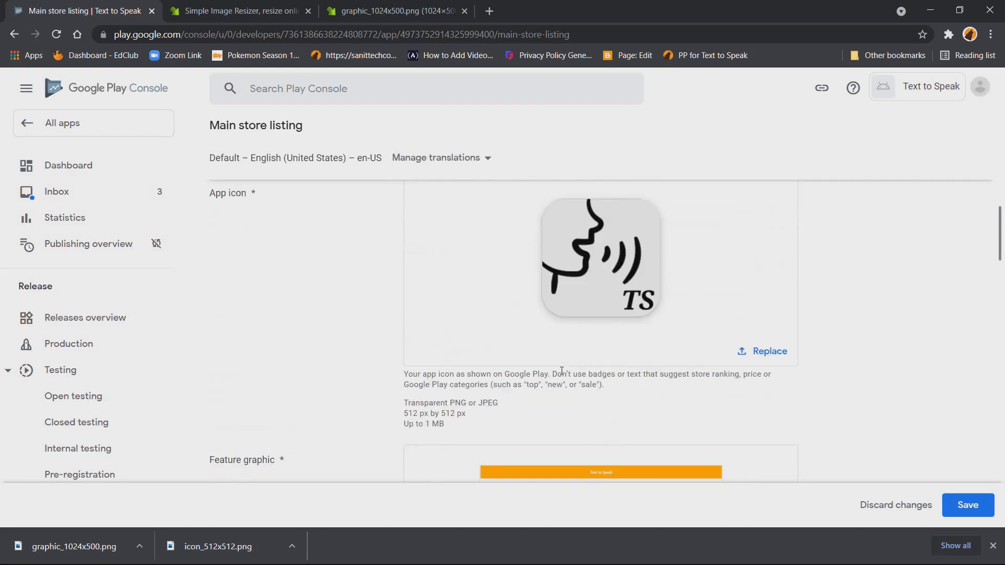
{"action": "scroll", "coordinate": [463, 306], "scroll_direction": "down", "scroll_amount": 2}
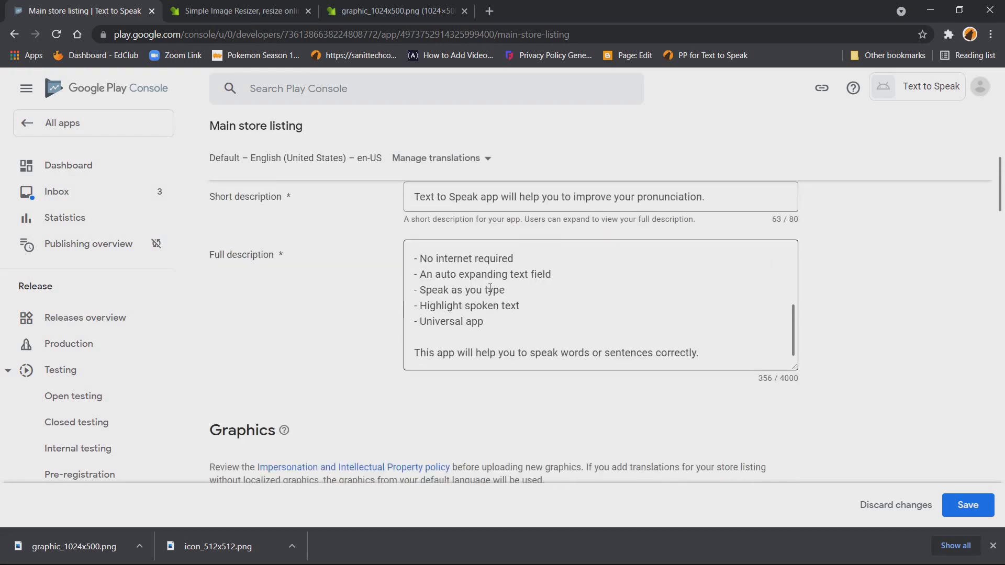
{"action": "scroll", "coordinate": [424, 318], "scroll_direction": "down", "scroll_amount": 5}
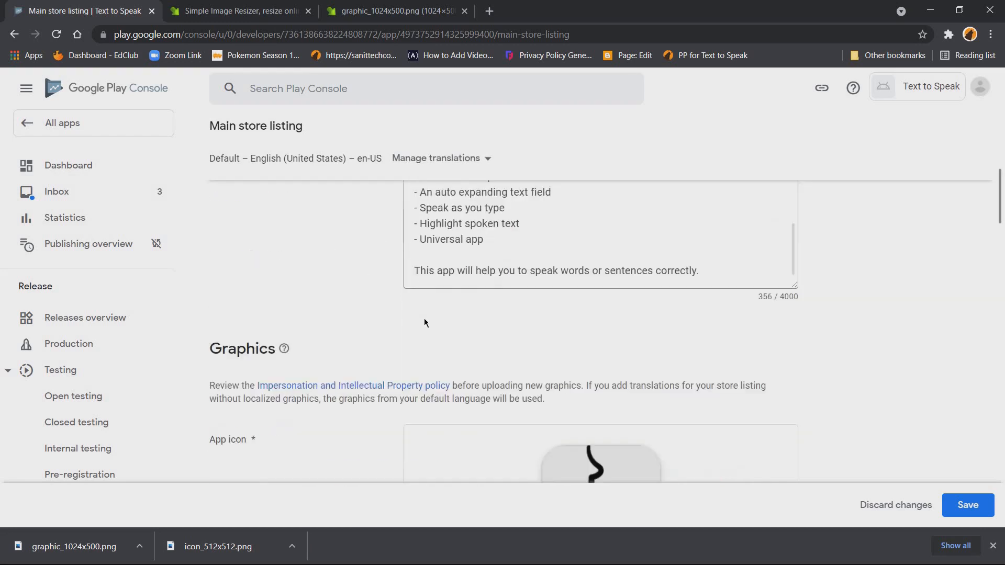
{"action": "scroll", "coordinate": [544, 331], "scroll_direction": "down", "scroll_amount": 3}
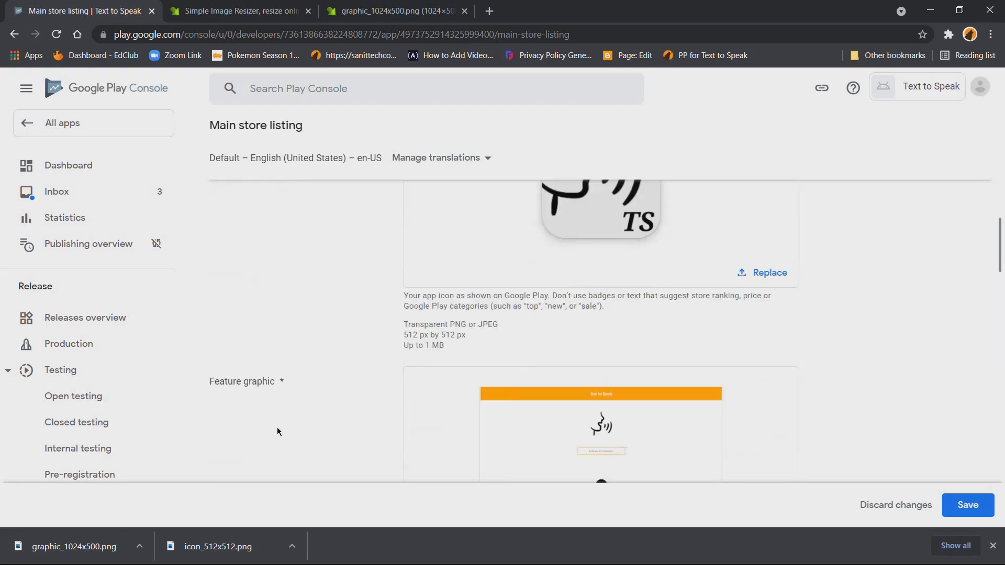
{"action": "scroll", "coordinate": [511, 384], "scroll_direction": "down", "scroll_amount": 3}
{"action": "scroll", "coordinate": [292, 313], "scroll_direction": "down", "scroll_amount": 3}
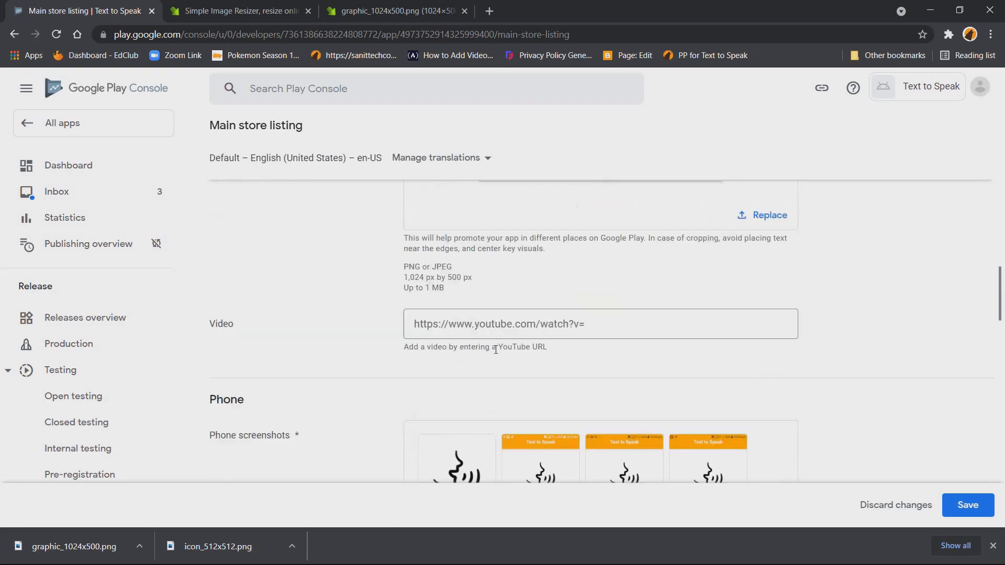
{"action": "scroll", "coordinate": [320, 348], "scroll_direction": "down", "scroll_amount": 3}
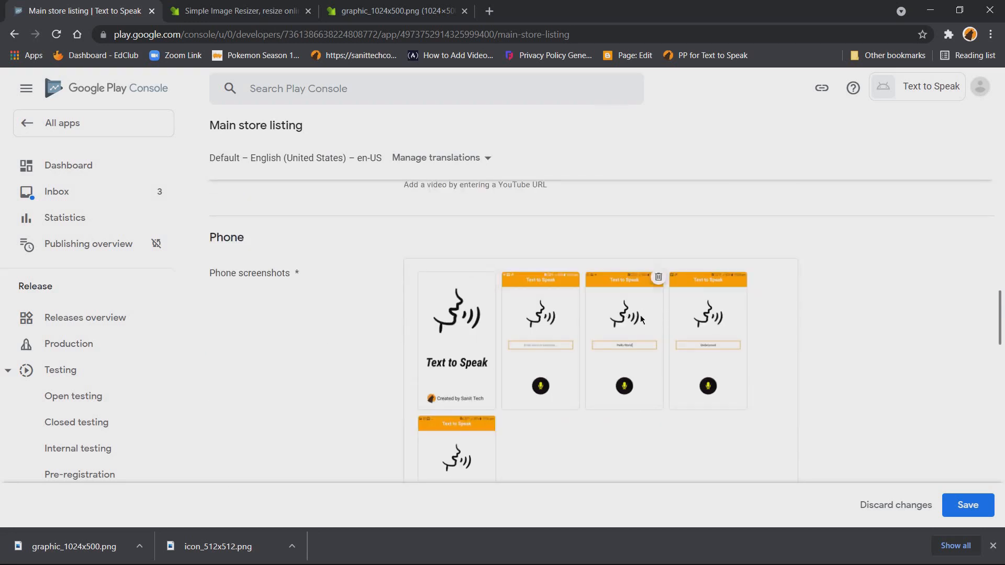
{"action": "scroll", "coordinate": [664, 318], "scroll_direction": "down", "scroll_amount": 9}
{"action": "scroll", "coordinate": [909, 443], "scroll_direction": "down", "scroll_amount": 6}
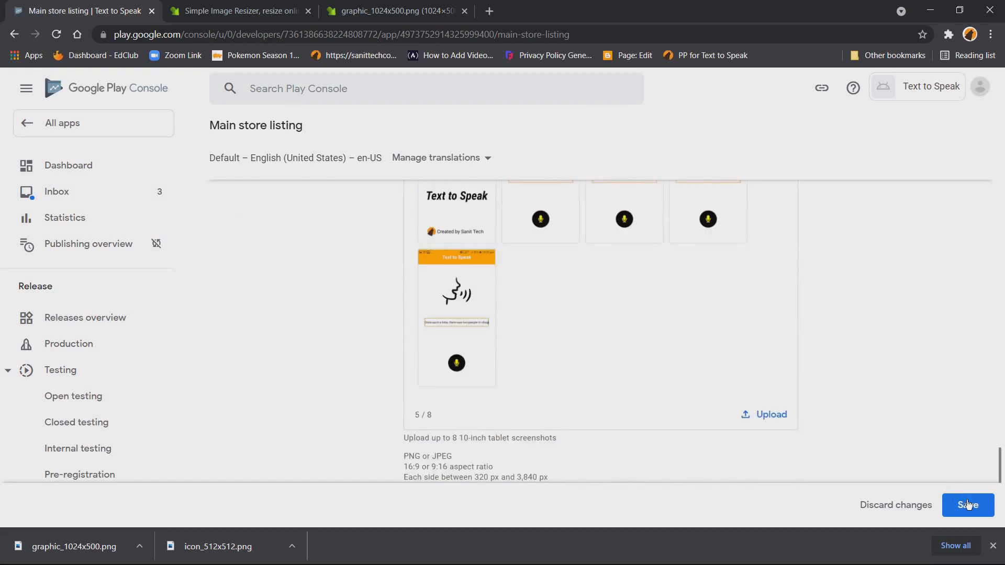
{"action": "left_click", "coordinate": [993, 546]}
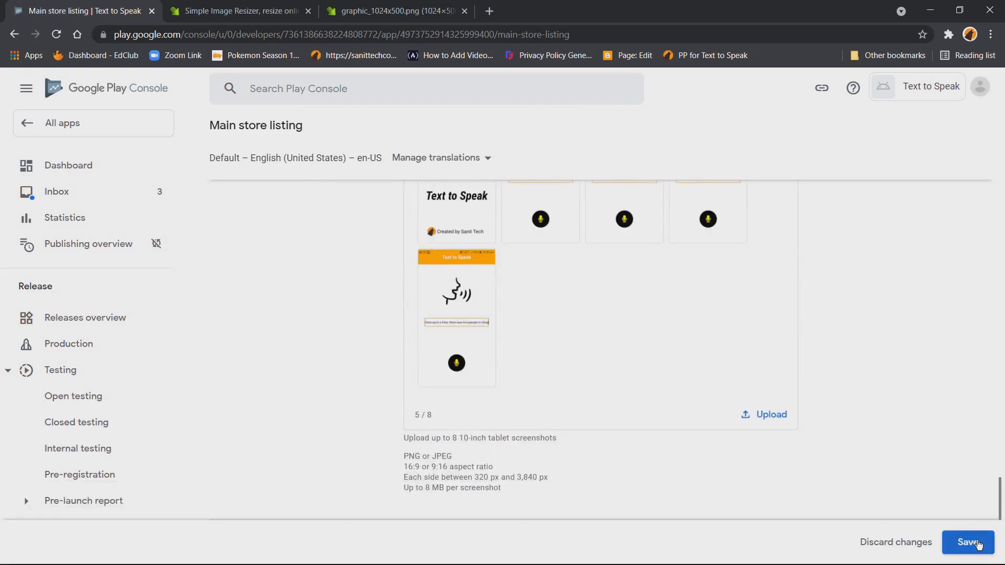
{"action": "left_click", "coordinate": [977, 542]}
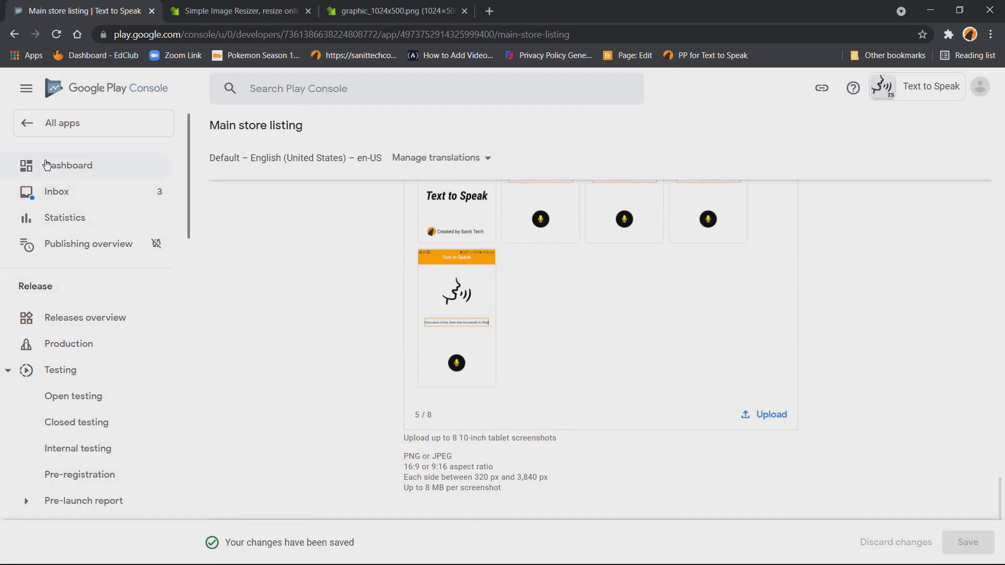
{"action": "left_click", "coordinate": [46, 165]}
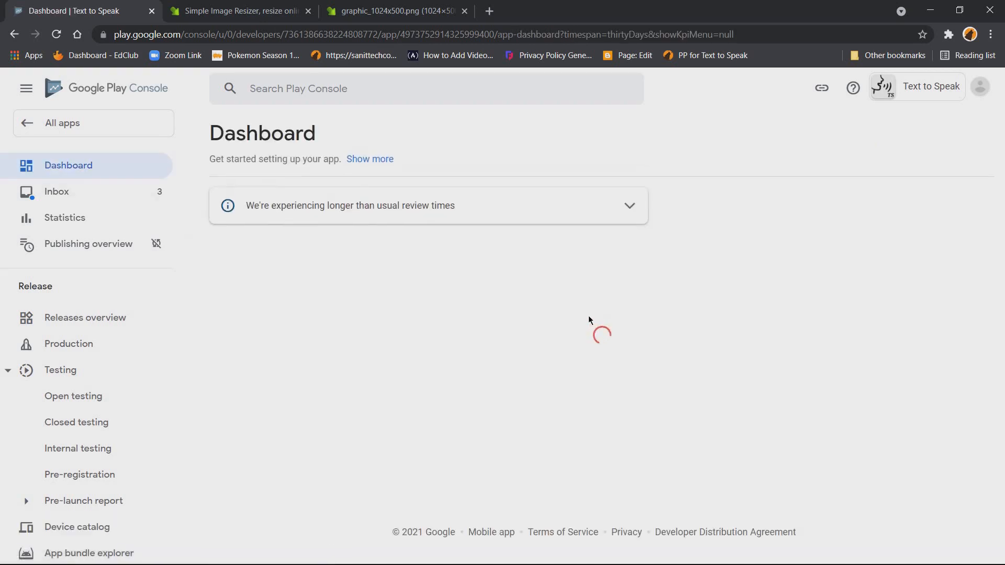
- From the Dashboard's publishing tasks, open Select countries and regions for the production track
{"action": "scroll", "coordinate": [579, 325], "scroll_direction": "down", "scroll_amount": 8}
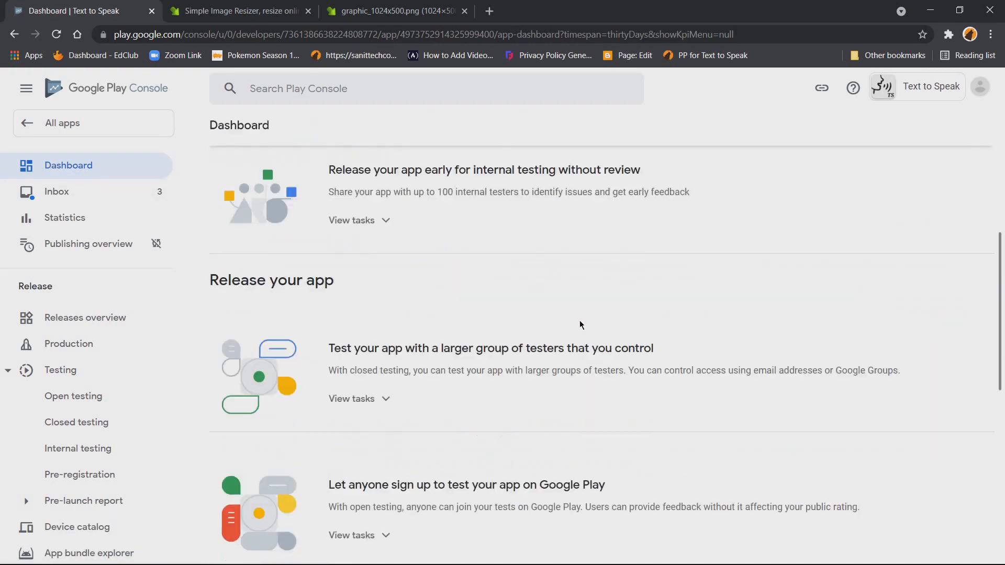
{"action": "scroll", "coordinate": [480, 345], "scroll_direction": "up", "scroll_amount": 8}
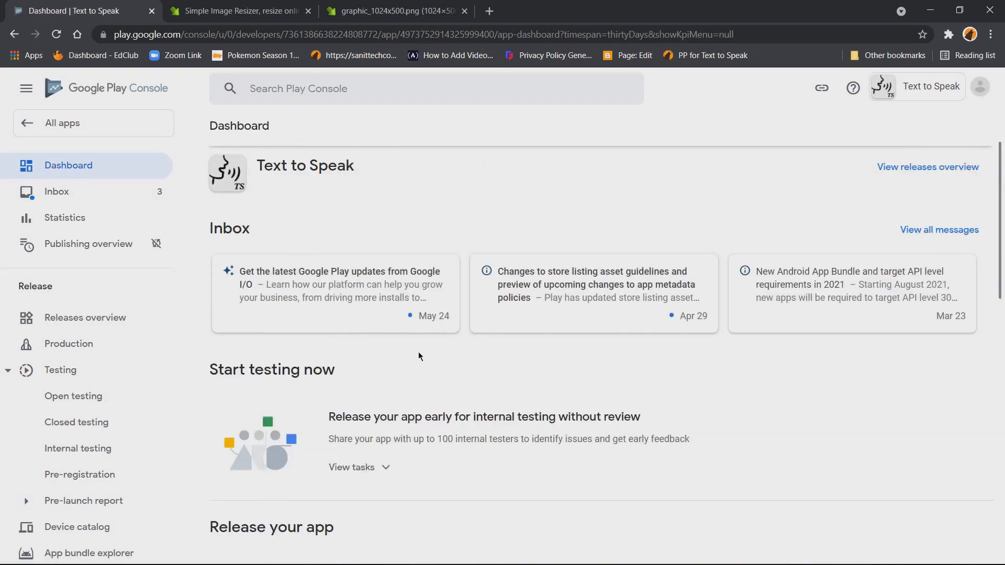
{"action": "scroll", "coordinate": [419, 356], "scroll_direction": "down", "scroll_amount": 18}
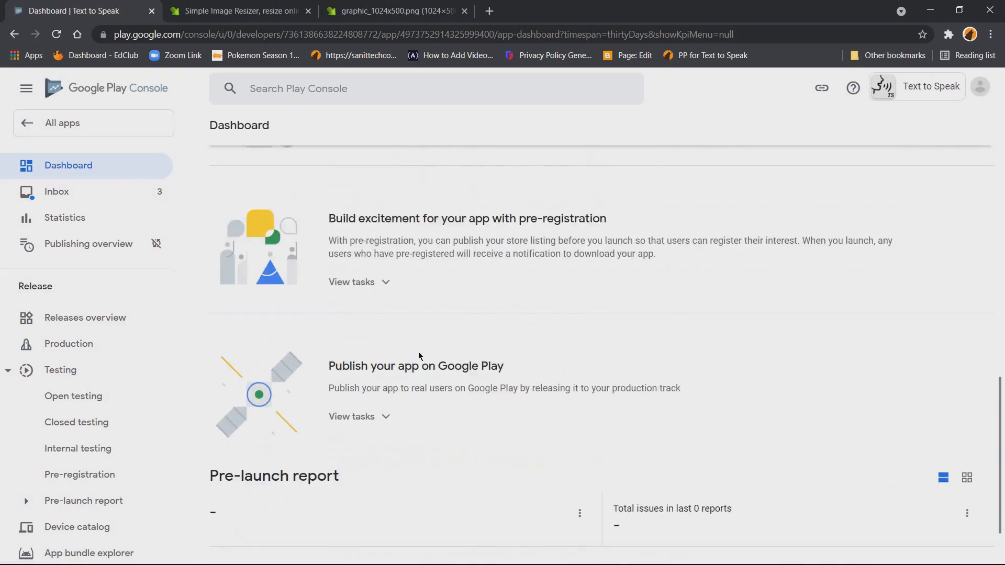
{"action": "scroll", "coordinate": [419, 356], "scroll_direction": "down", "scroll_amount": 2}
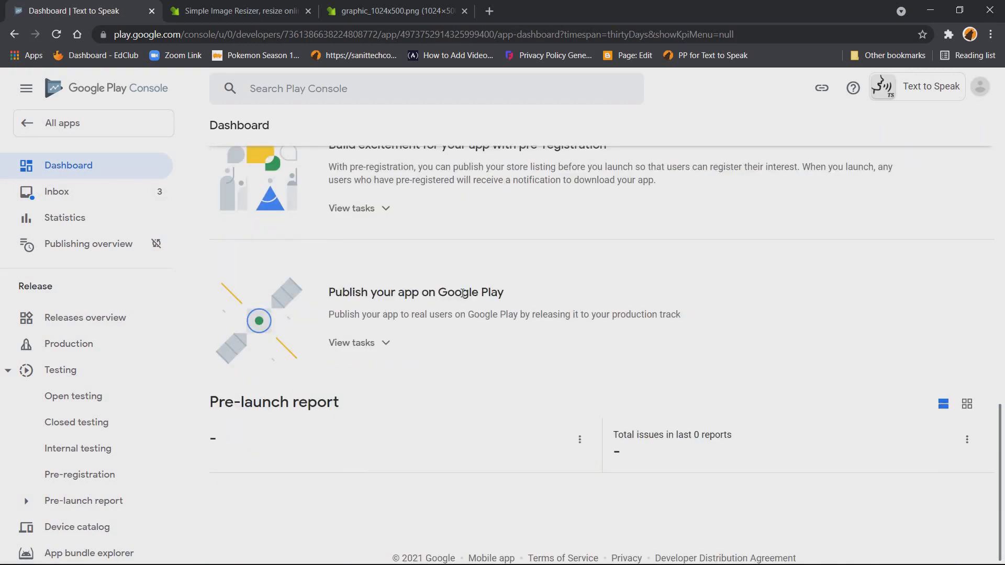
{"action": "left_click_drag", "start_coordinate": [335, 292], "coordinate": [504, 293]}
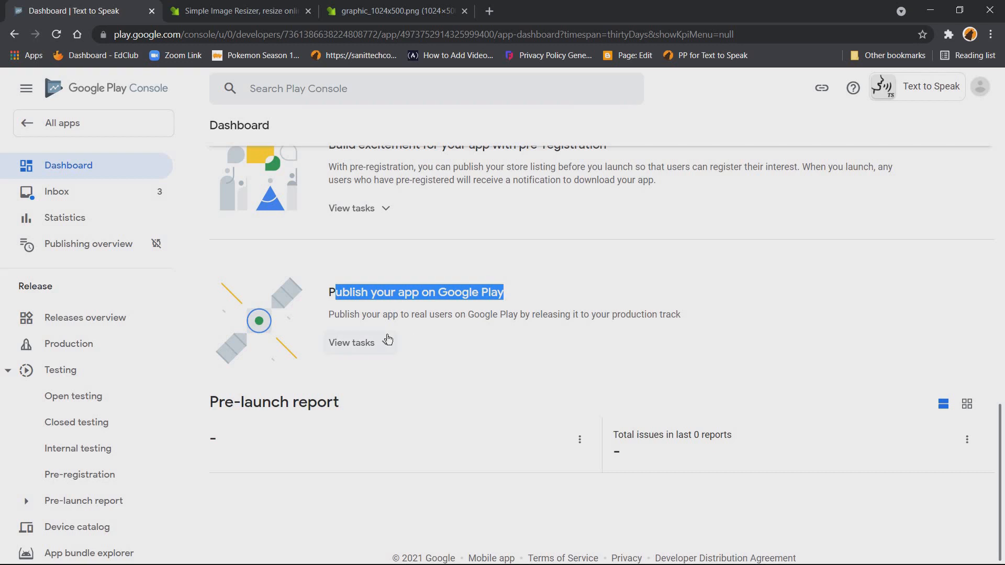
{"action": "left_click", "coordinate": [362, 346]}
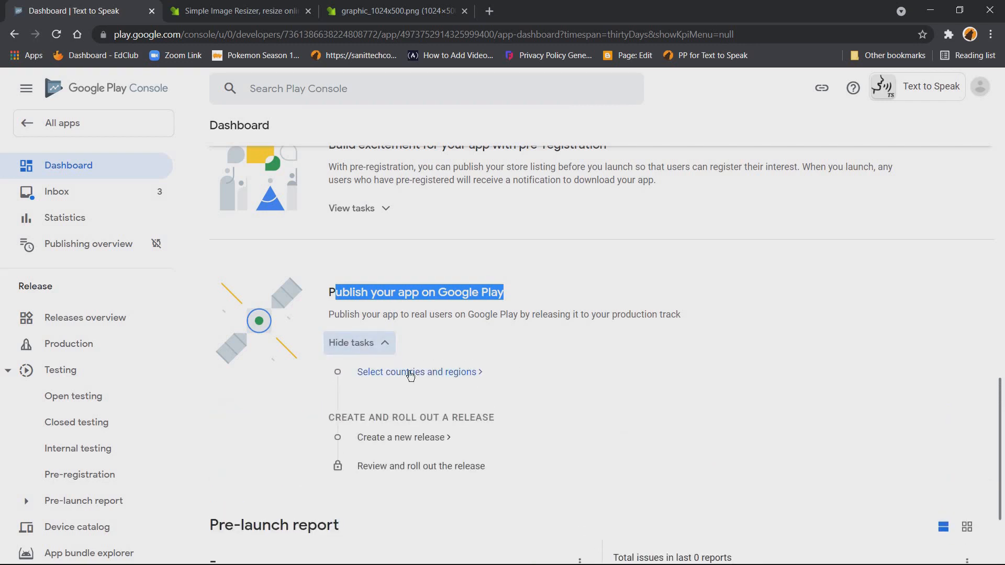
{"action": "left_click", "coordinate": [410, 376]}
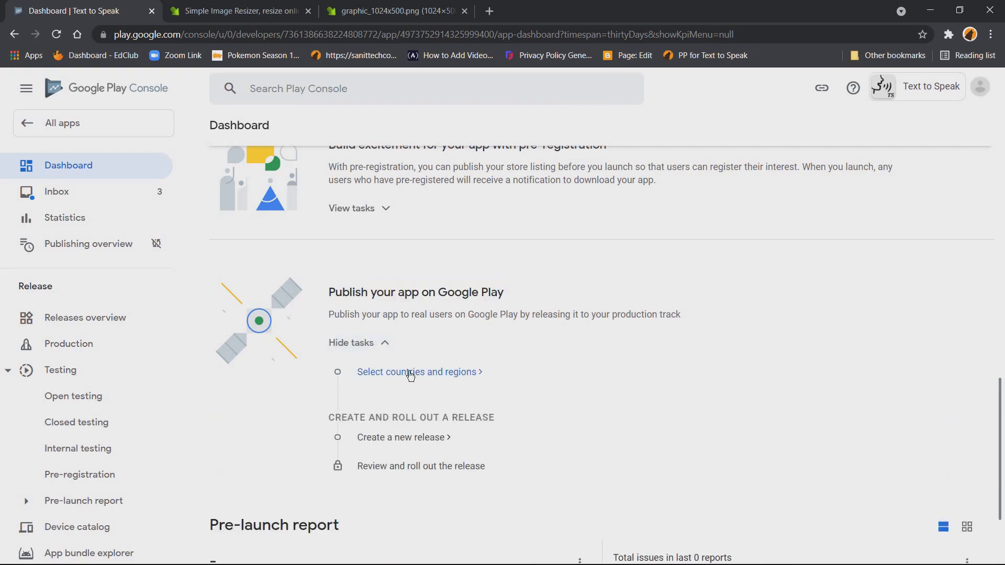
{"action": "left_click", "coordinate": [411, 374]}
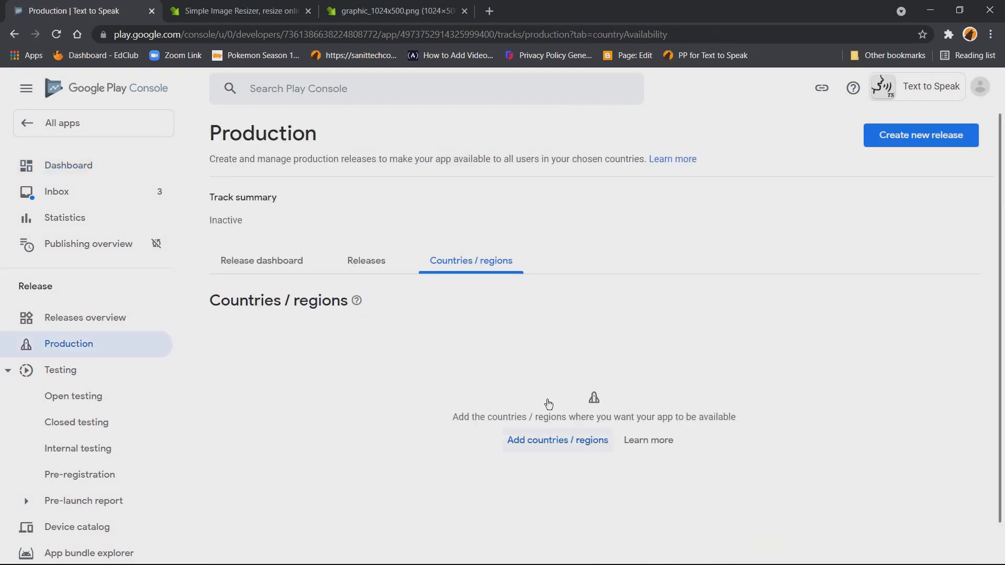
- In Add countries / regions, select every country with the select-all header checkbox
{"action": "scroll", "coordinate": [545, 405], "scroll_direction": "down", "scroll_amount": 1}
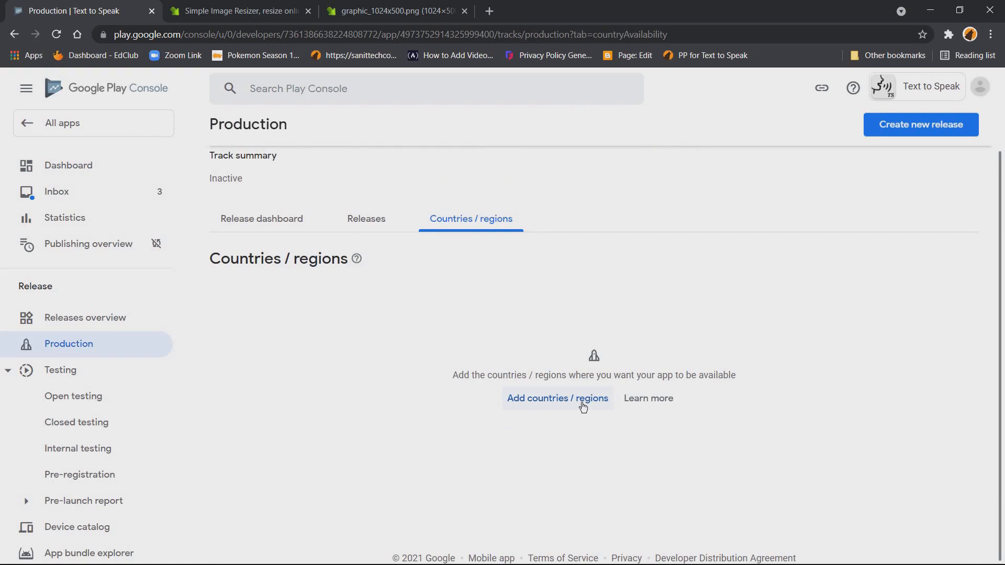
{"action": "left_click", "coordinate": [583, 406]}
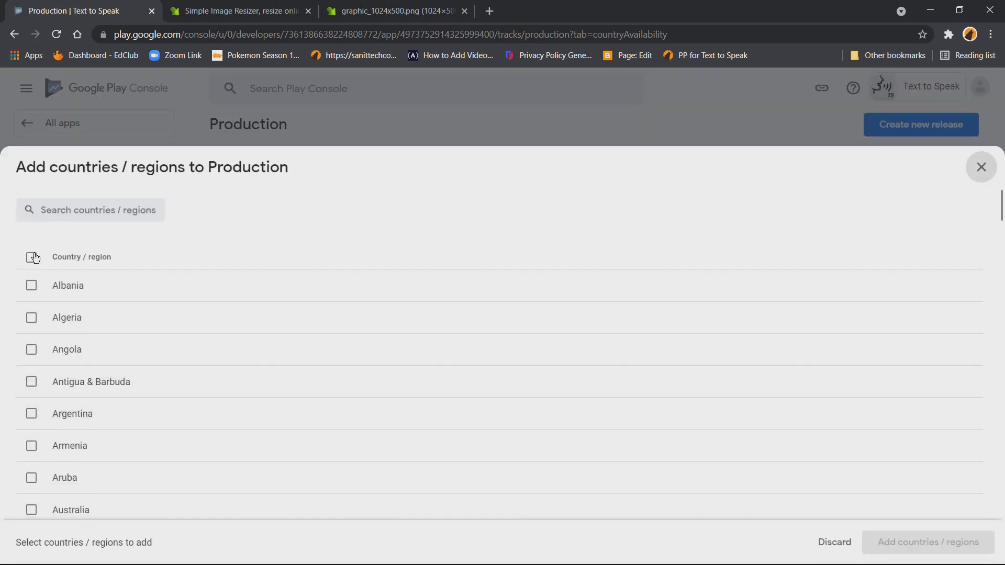
{"action": "scroll", "coordinate": [99, 372], "scroll_direction": "down", "scroll_amount": 6}
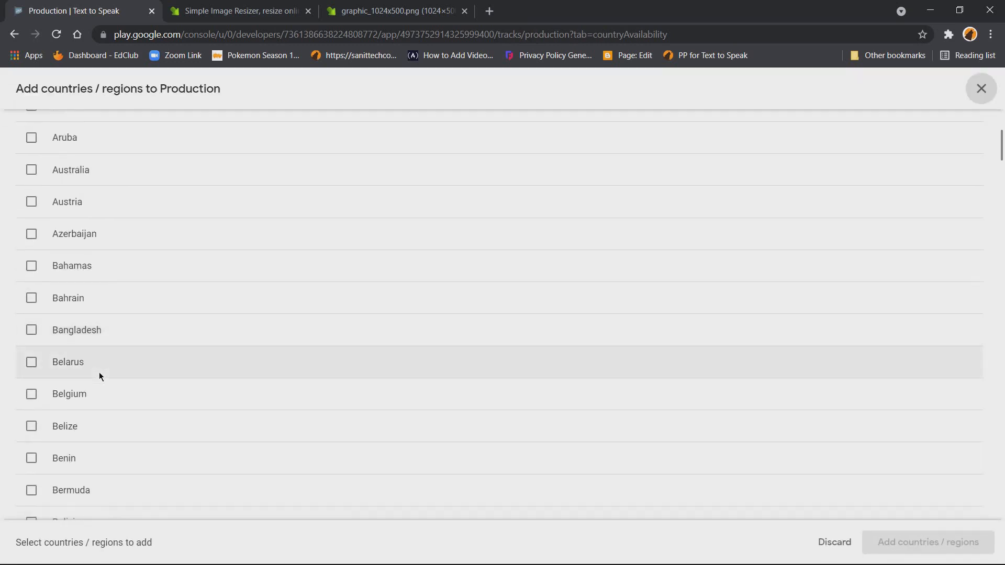
{"action": "scroll", "coordinate": [99, 372], "scroll_direction": "up", "scroll_amount": 6}
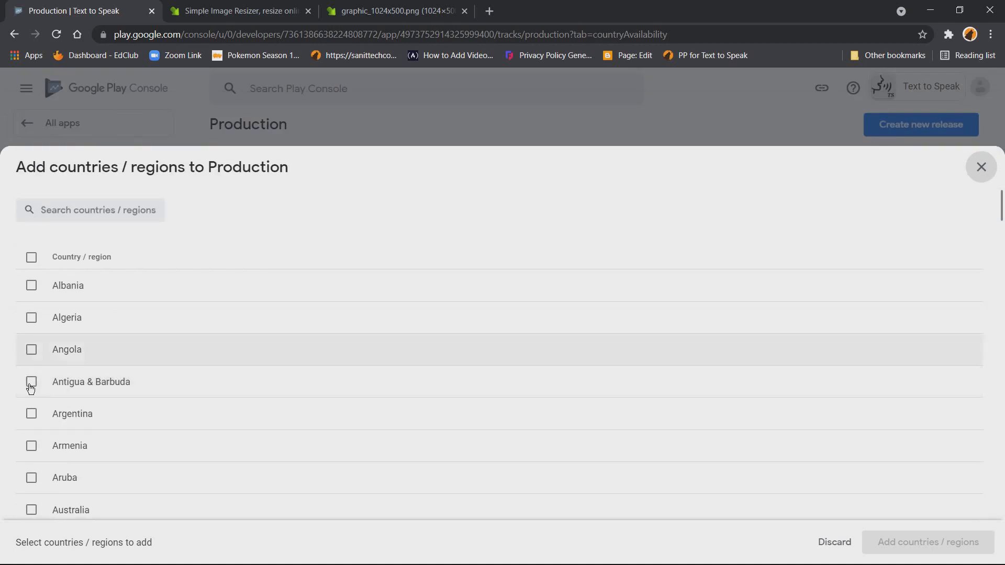
{"action": "left_click", "coordinate": [31, 350]}
{"action": "left_click", "coordinate": [60, 385]}
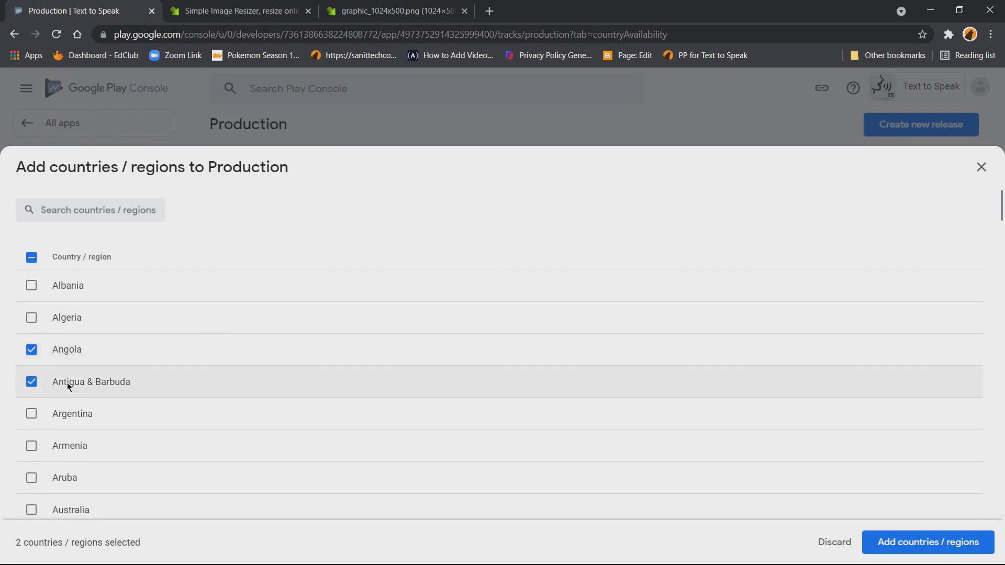
{"action": "left_click", "coordinate": [31, 351]}
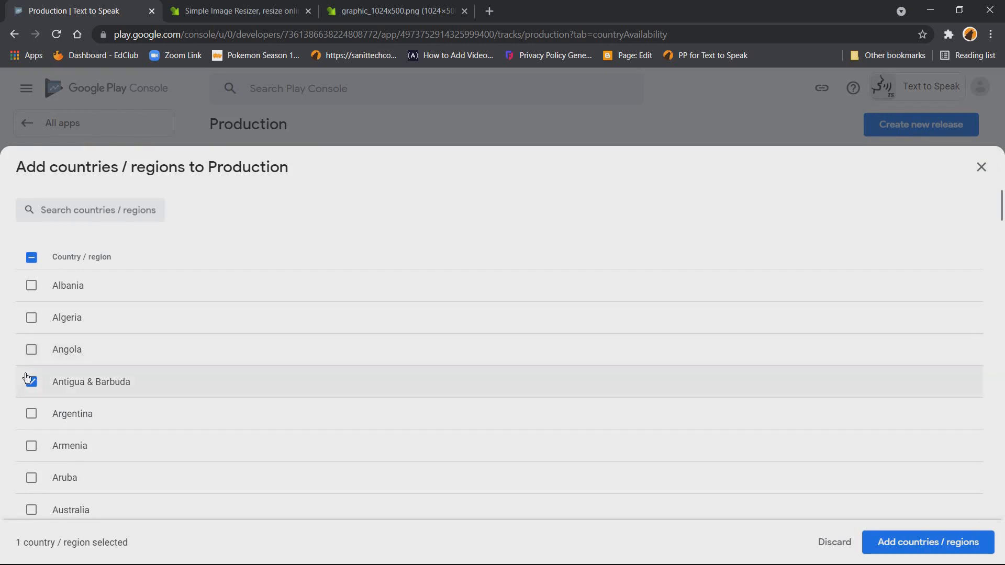
{"action": "left_click", "coordinate": [32, 382]}
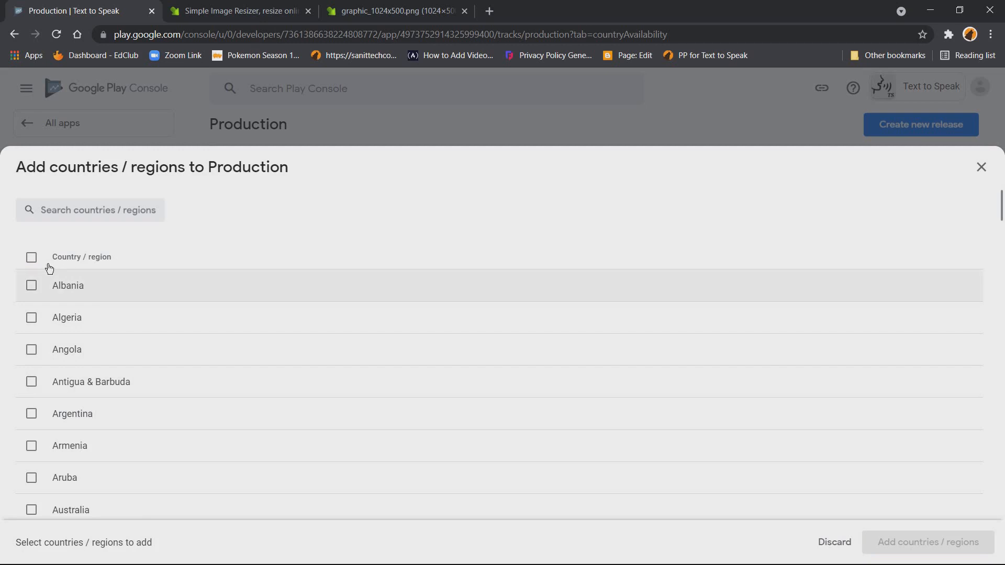
{"action": "left_click", "coordinate": [32, 258]}
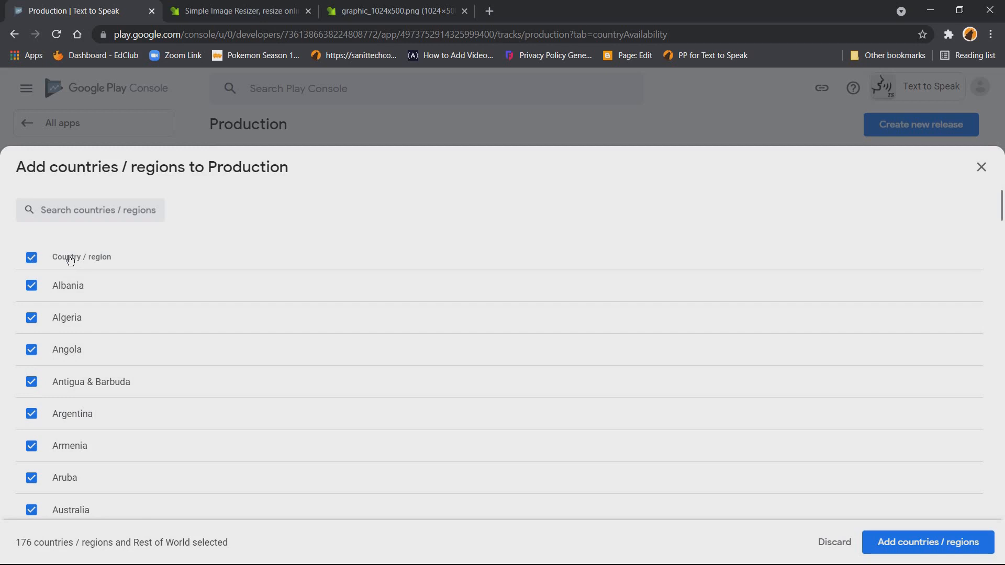
{"action": "left_click", "coordinate": [32, 258]}
{"action": "left_click", "coordinate": [31, 258]}
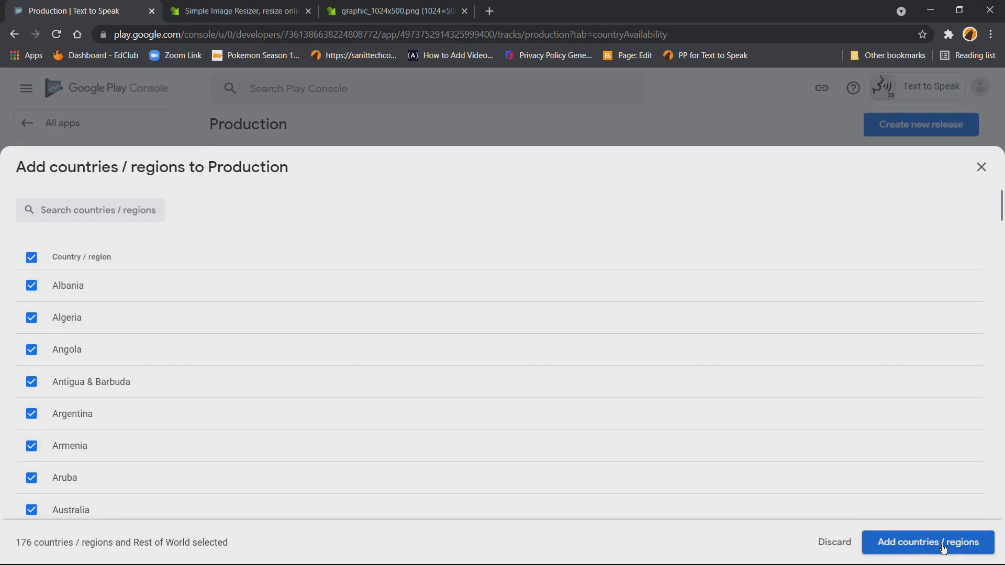
- Add the 176 countries / regions plus Rest of World to production
{"action": "left_click", "coordinate": [943, 545]}
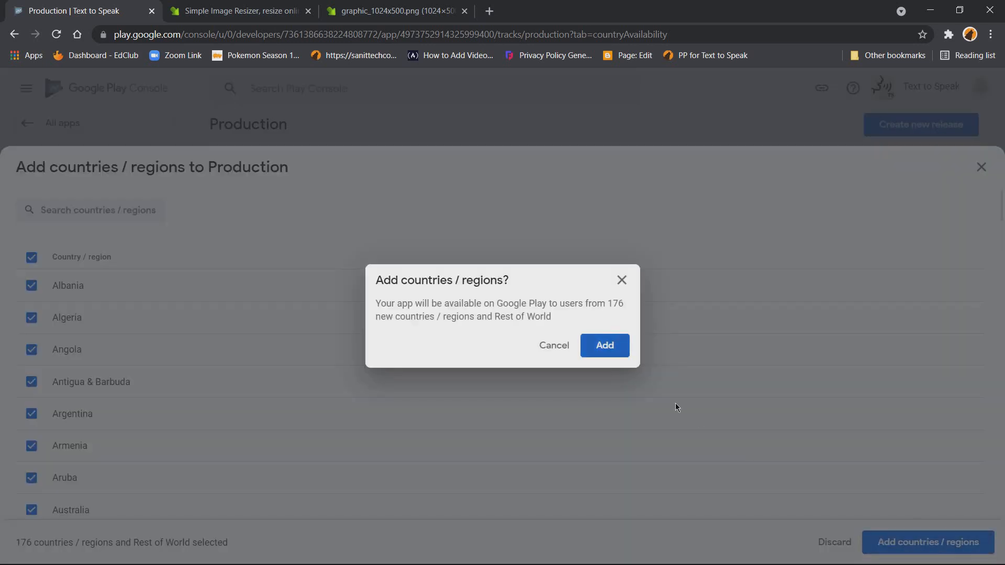
{"action": "left_click", "coordinate": [605, 348]}
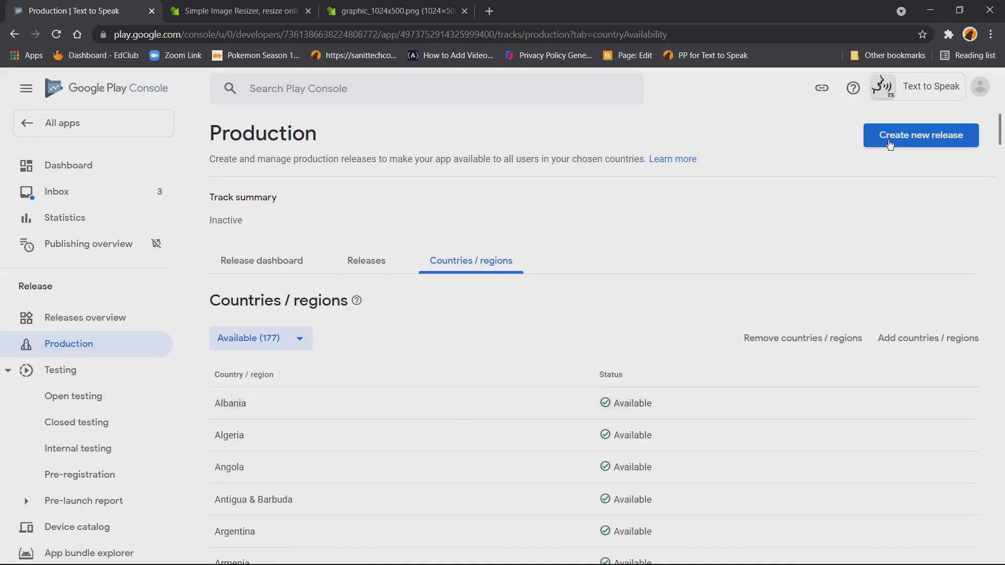
{"action": "left_click", "coordinate": [889, 144]}
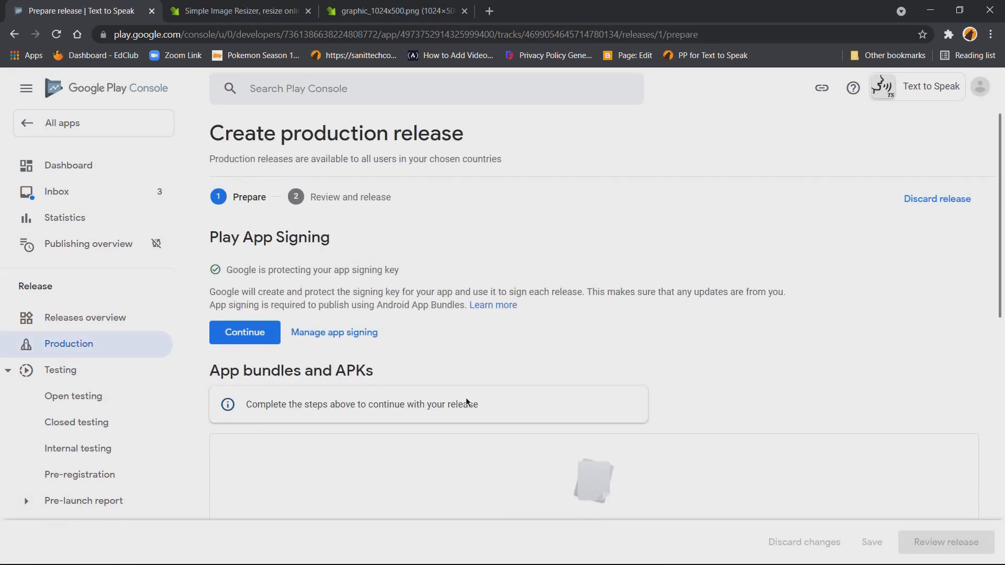
- Opt in to Play App Signing so Google Play manages the signing key
{"action": "scroll", "coordinate": [387, 376], "scroll_direction": "down", "scroll_amount": 2}
{"action": "scroll", "coordinate": [228, 251], "scroll_direction": "up", "scroll_amount": 2}
{"action": "left_click_drag", "start_coordinate": [221, 242], "coordinate": [330, 242]}
{"action": "left_click", "coordinate": [252, 331]}
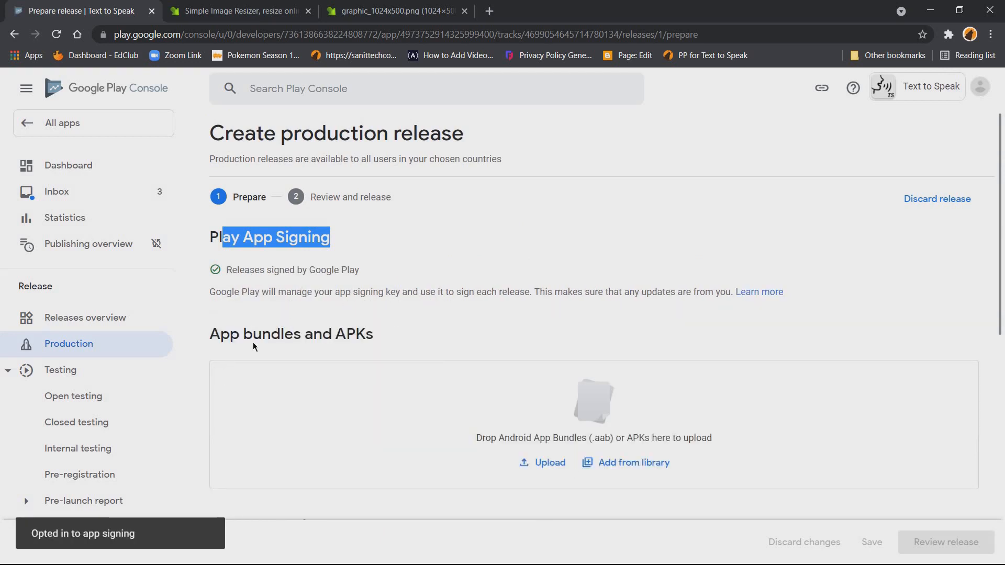
{"action": "scroll", "coordinate": [271, 342], "scroll_direction": "down", "scroll_amount": 2}
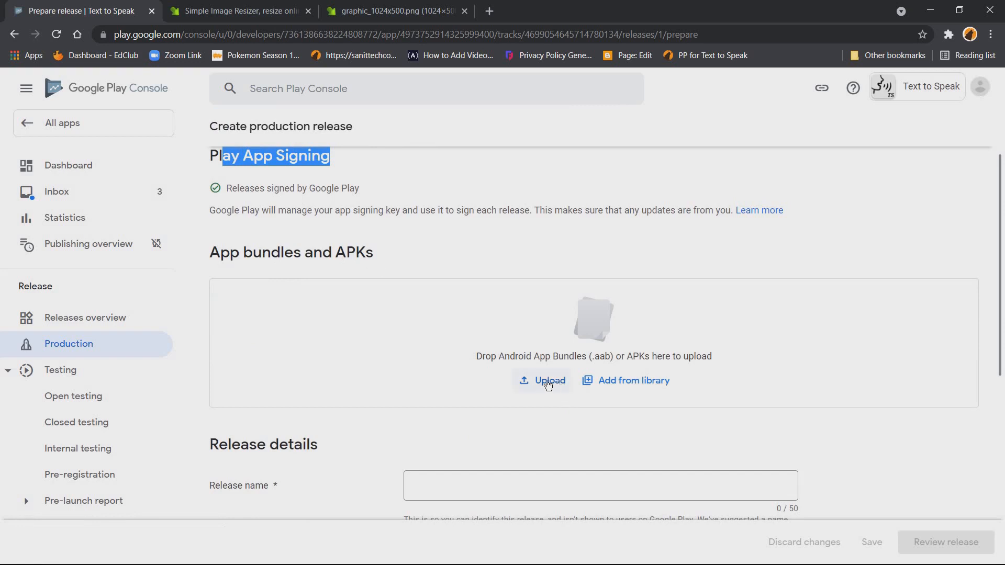
- Upload APK\Text to Speak.apk to the production release
{"action": "left_click", "coordinate": [550, 380]}
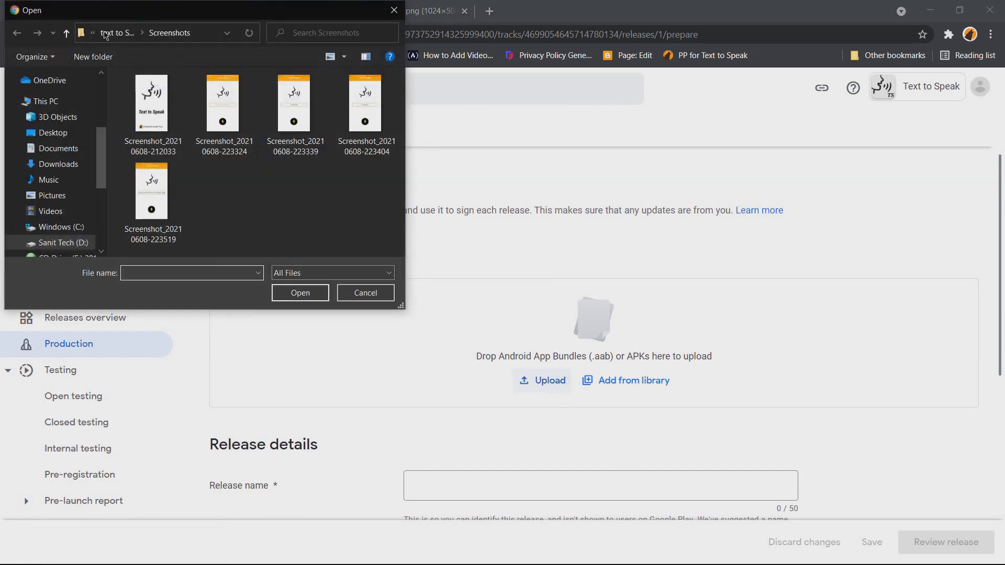
{"action": "left_click", "coordinate": [116, 33]}
{"action": "double_click", "coordinate": [153, 123]}
{"action": "left_click", "coordinate": [156, 96]}
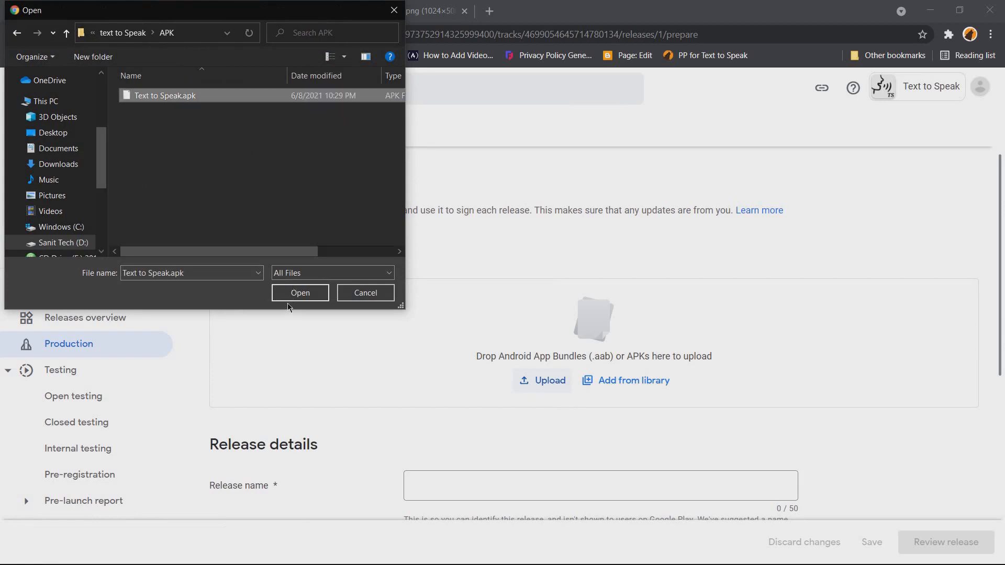
{"action": "key", "text": "Return"}
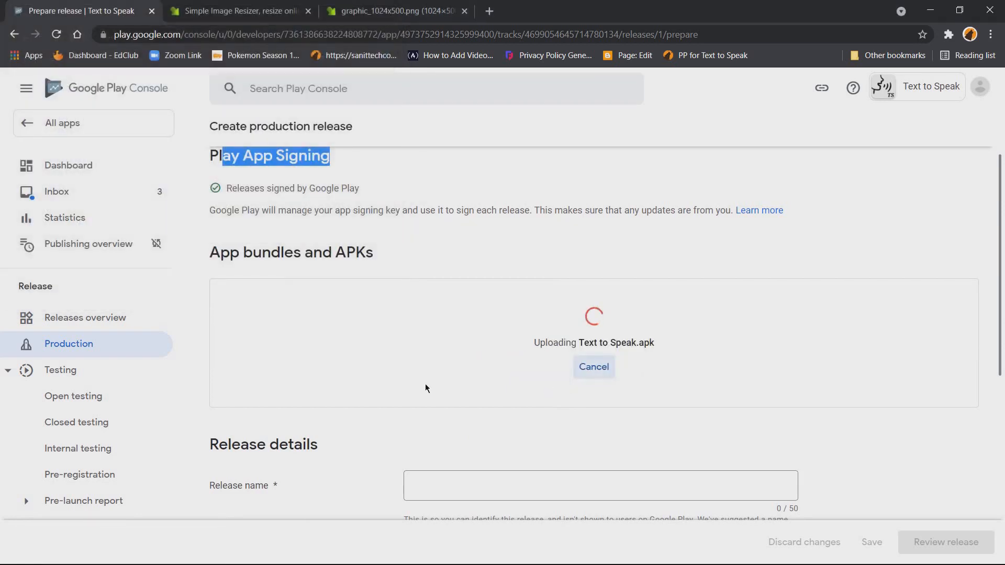
- Name the release "Text to Speak"
{"action": "left_click", "coordinate": [486, 404]}
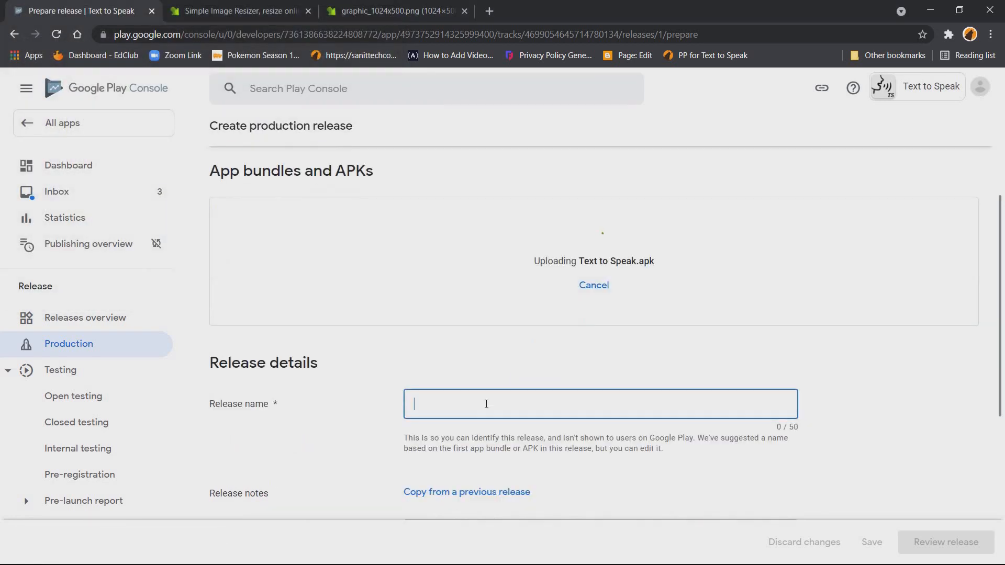
{"action": "type", "text": "te"}
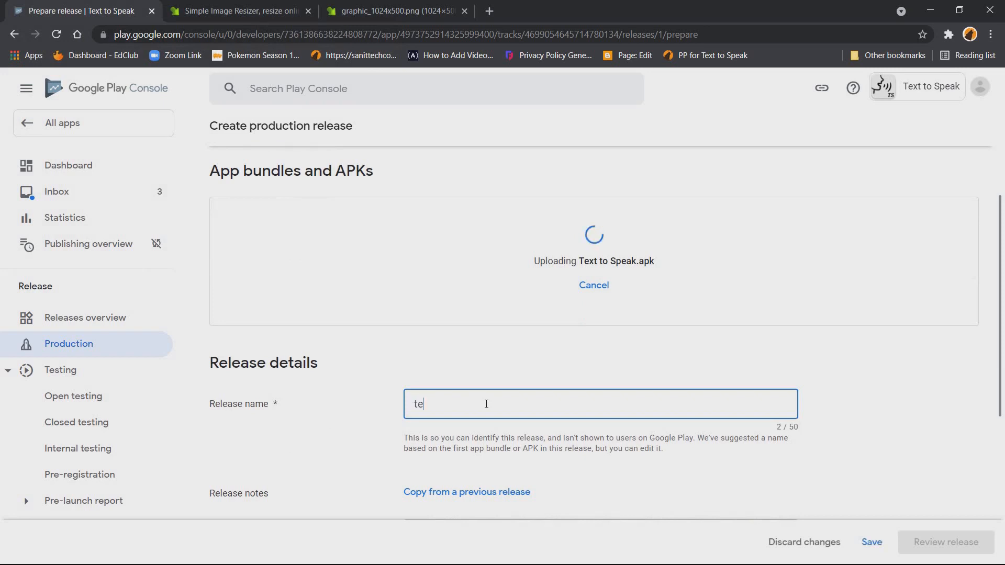
{"action": "type", "text": "xt to Speak"}
{"action": "left_click", "coordinate": [417, 406]}
{"action": "key", "text": "BackSpace"}
{"action": "type", "text": "T"}
- Replace the en-US release notes placeholder, starting the notes with "New rele"
{"action": "scroll", "coordinate": [417, 407], "scroll_direction": "down", "scroll_amount": 3}
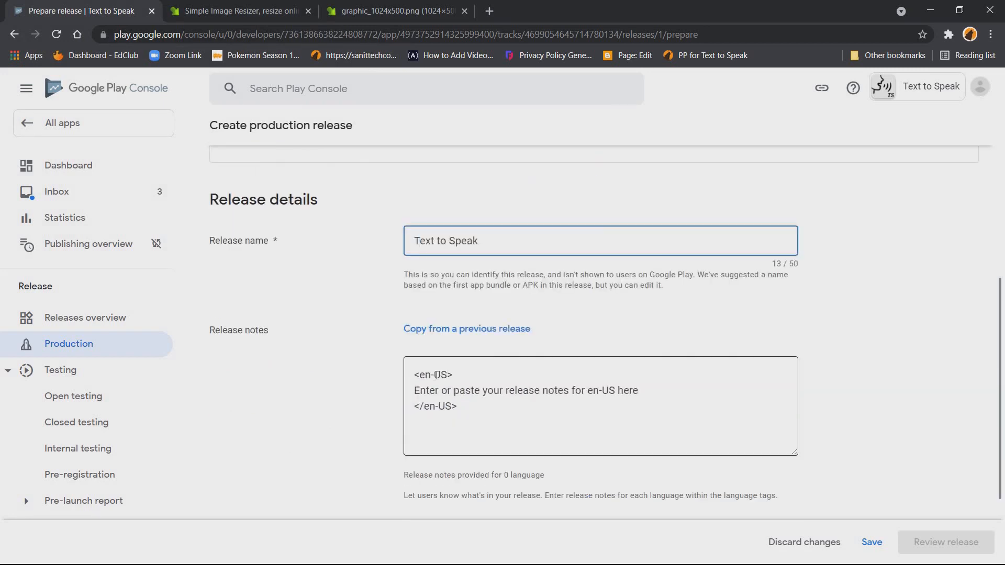
{"action": "left_click", "coordinate": [692, 418]}
{"action": "left_click_drag", "start_coordinate": [692, 418], "coordinate": [695, 395]}
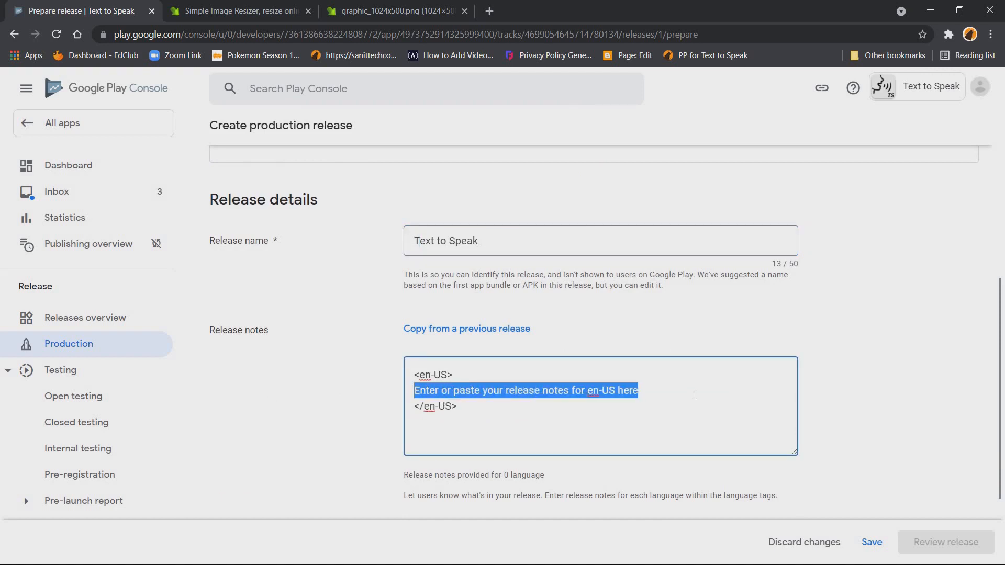
{"action": "type", "text": "New"}
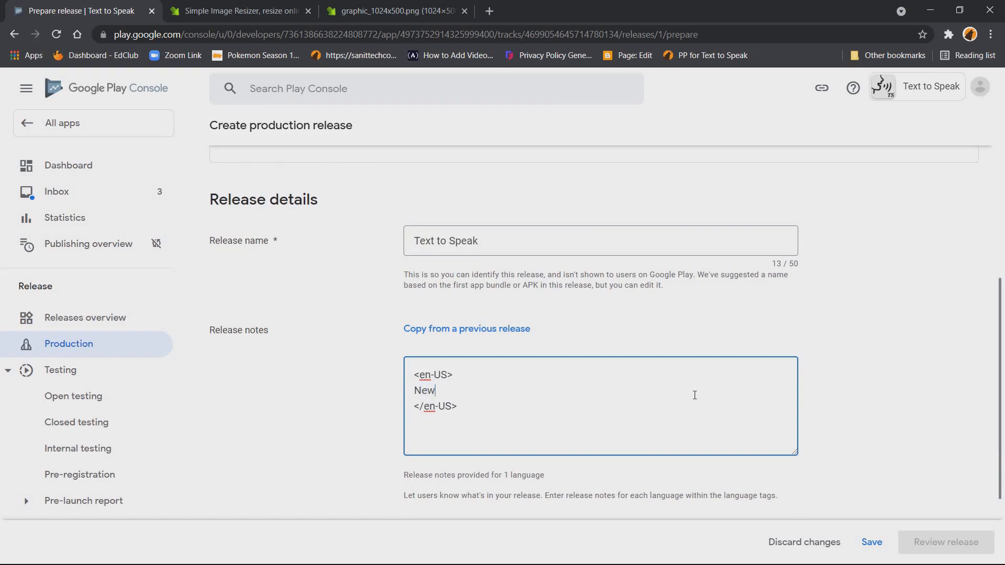
{"action": "type", "text": " releas"}
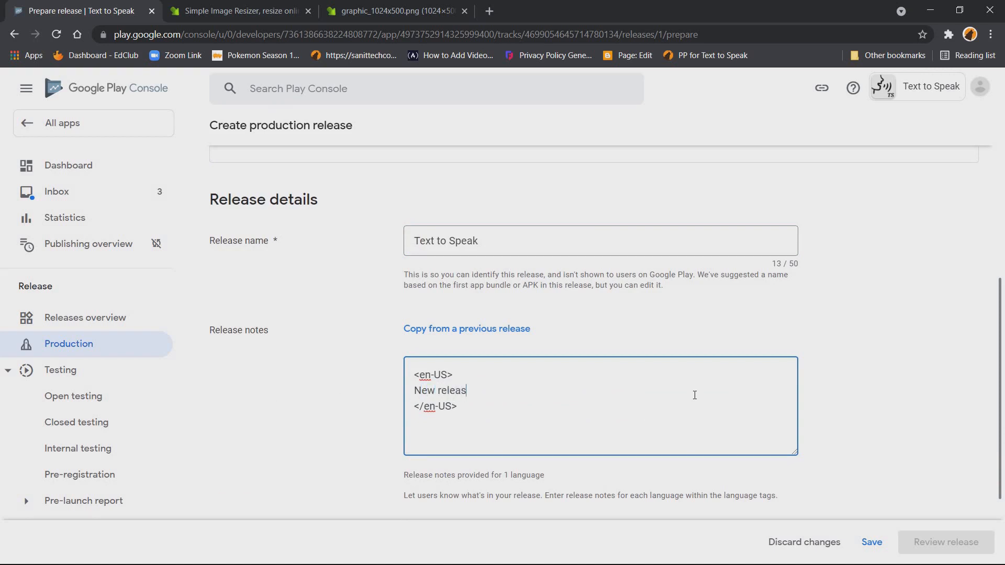
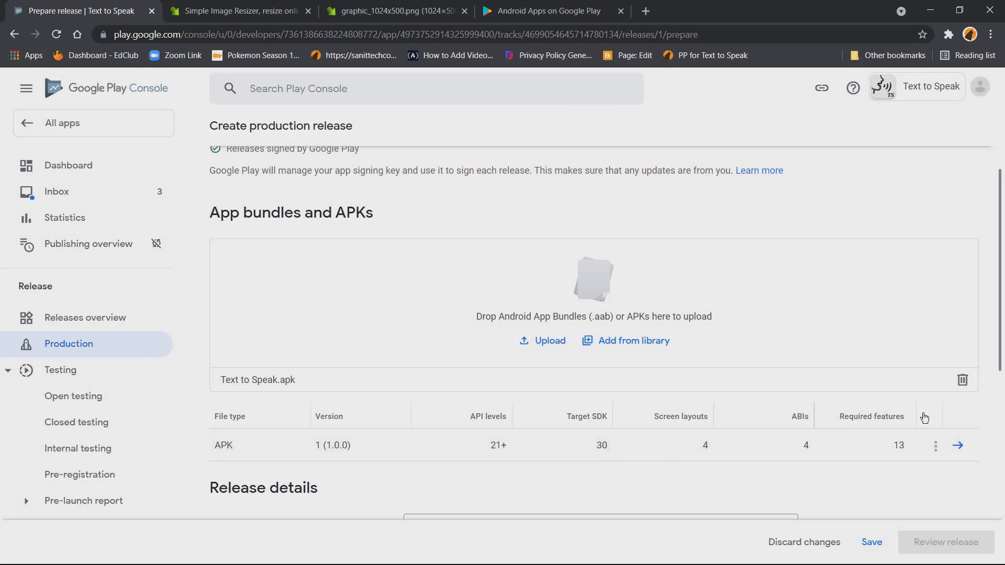
- Save the production release draft holding Text to Speak.apk and release name 'Text to Speak'
{"action": "scroll", "coordinate": [450, 419], "scroll_direction": "down", "scroll_amount": 6}
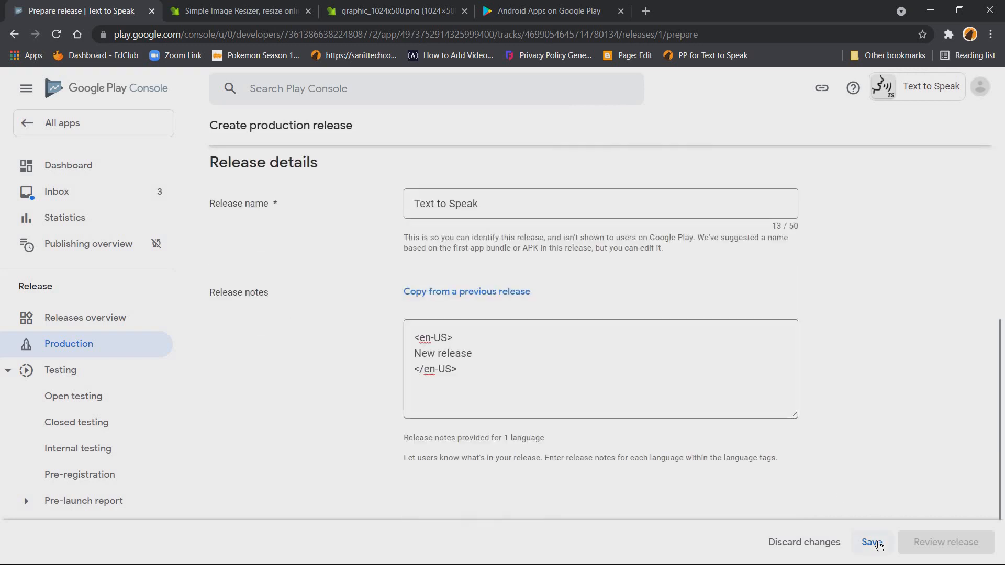
{"action": "left_click", "coordinate": [880, 546]}
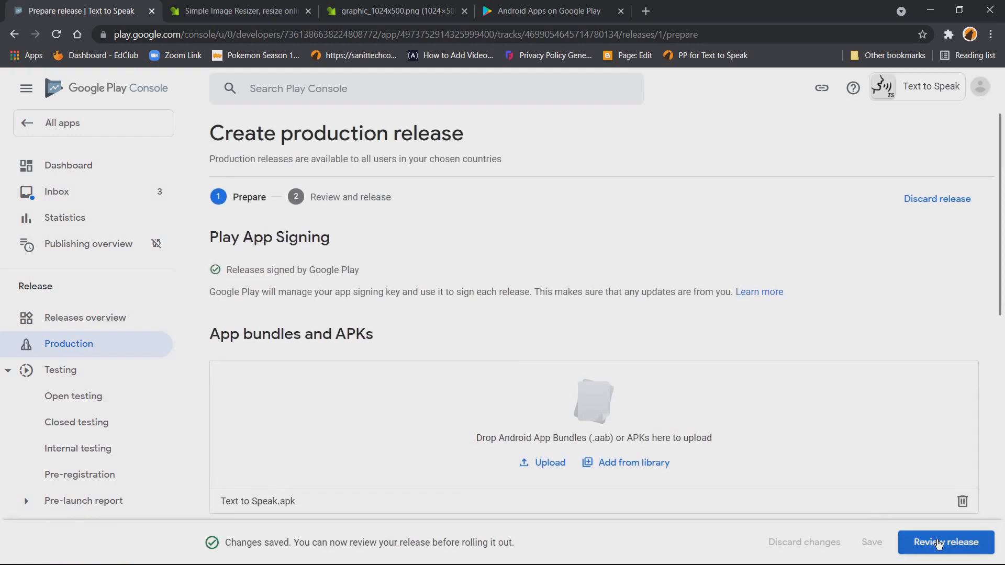
- Review the release and inspect its 1 error, a missing privacy policy, and 3 warnings
{"action": "left_click", "coordinate": [938, 544]}
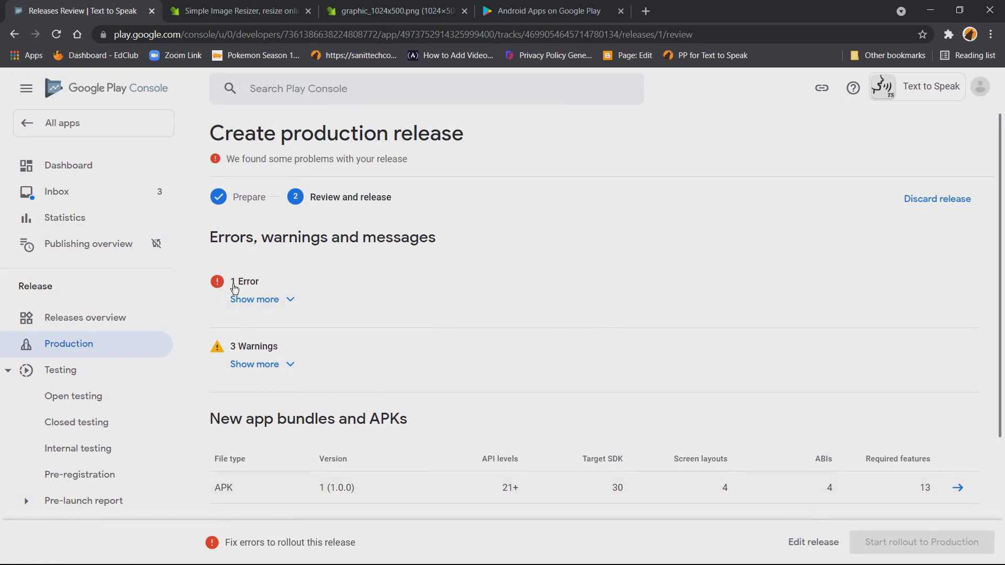
{"action": "triple_click", "coordinate": [252, 278]}
{"action": "left_click", "coordinate": [245, 350]}
{"action": "left_click", "coordinate": [294, 366]}
{"action": "left_click", "coordinate": [291, 365]}
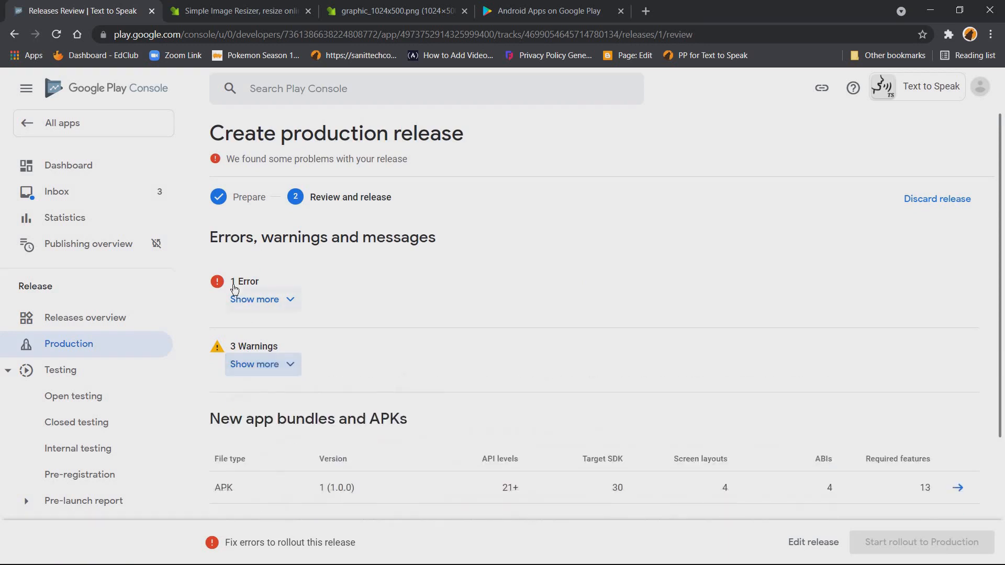
{"action": "left_click", "coordinate": [274, 301]}
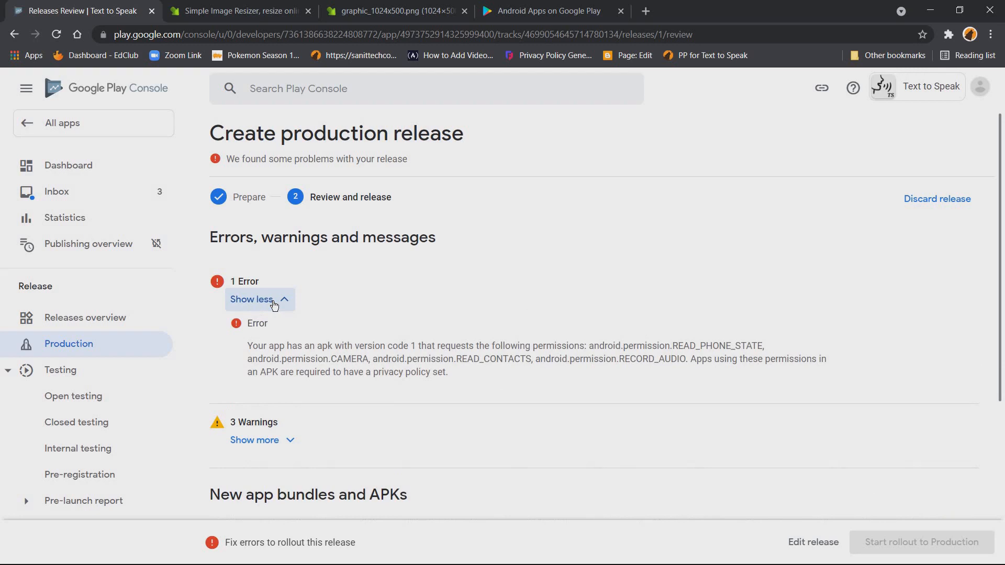
{"action": "left_click", "coordinate": [272, 301]}
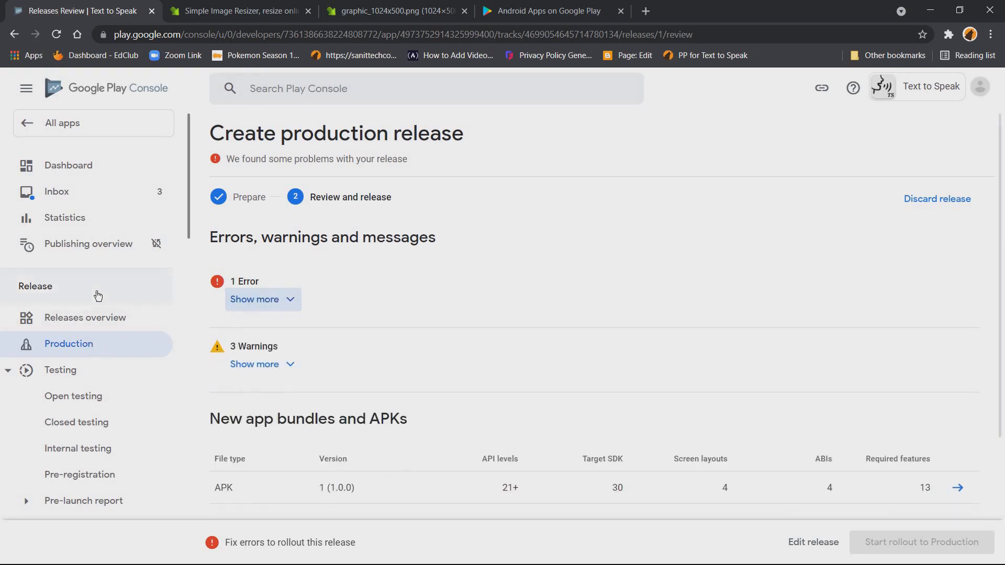
{"action": "scroll", "coordinate": [97, 296], "scroll_direction": "down", "scroll_amount": 15}
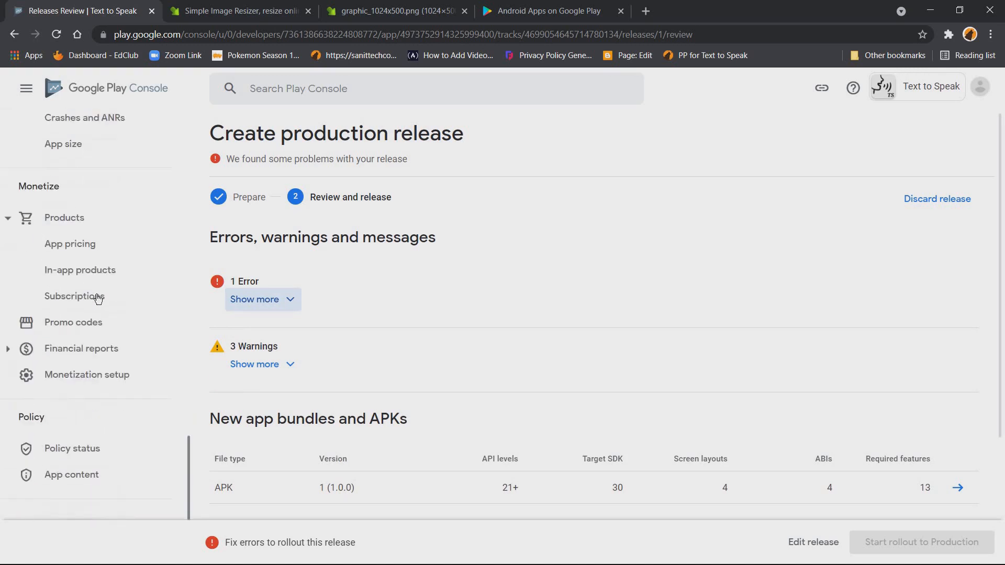
- Start the Privacy policy setup under App content and focus its URL field
{"action": "left_click", "coordinate": [66, 481]}
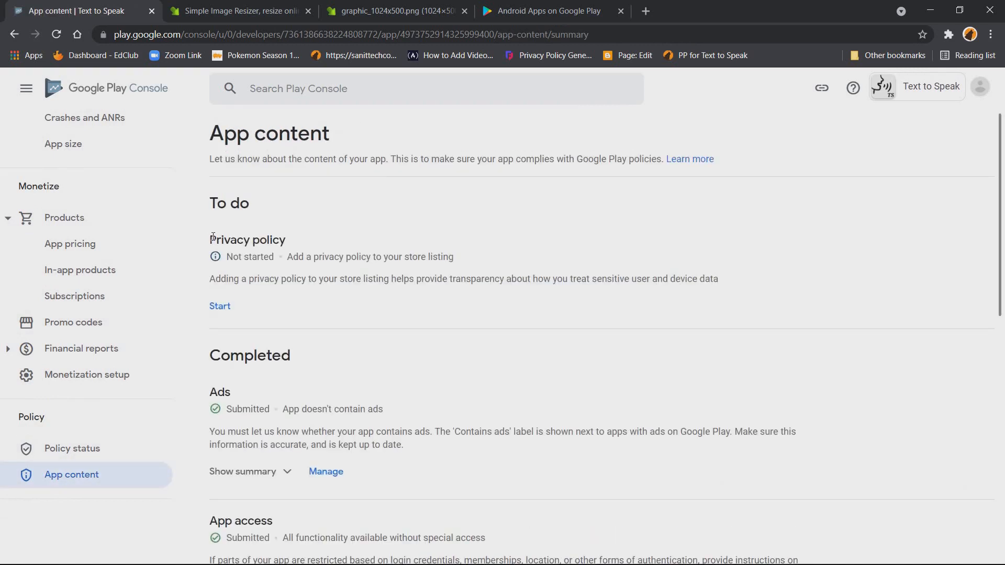
{"action": "left_click_drag", "start_coordinate": [284, 238], "coordinate": [216, 240]}
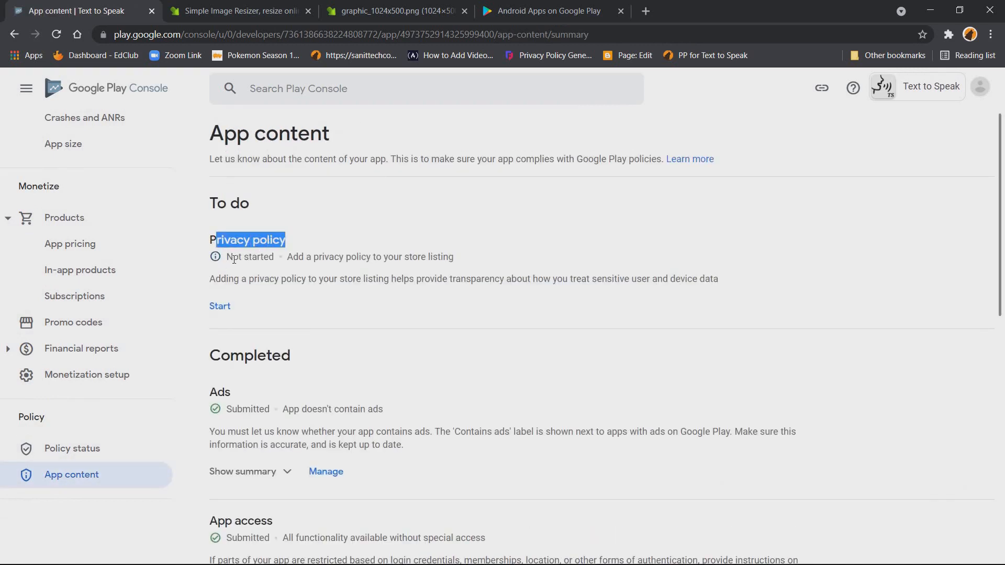
{"action": "left_click_drag", "start_coordinate": [273, 257], "coordinate": [238, 257]}
{"action": "left_click", "coordinate": [222, 308]}
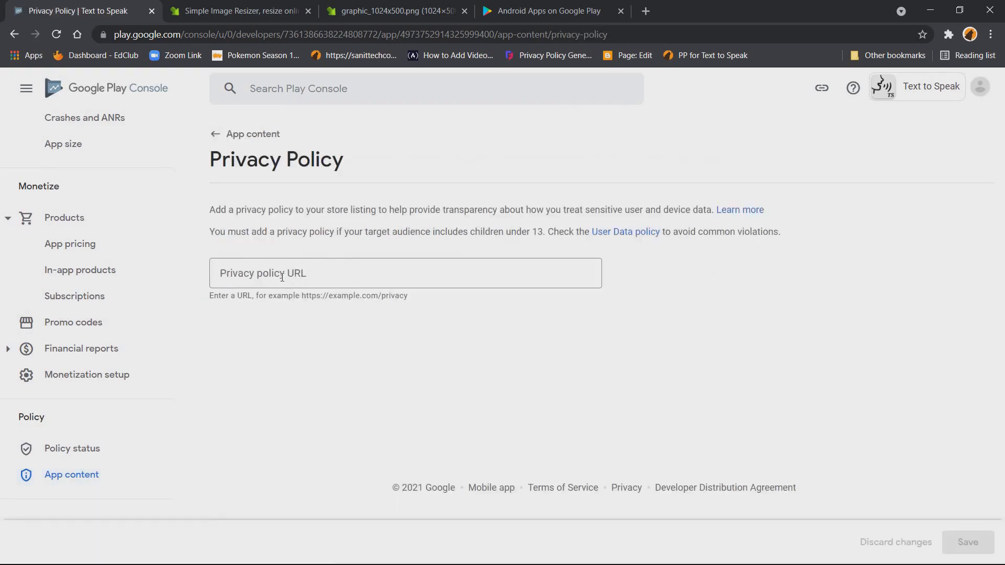
{"action": "left_click", "coordinate": [368, 287]}
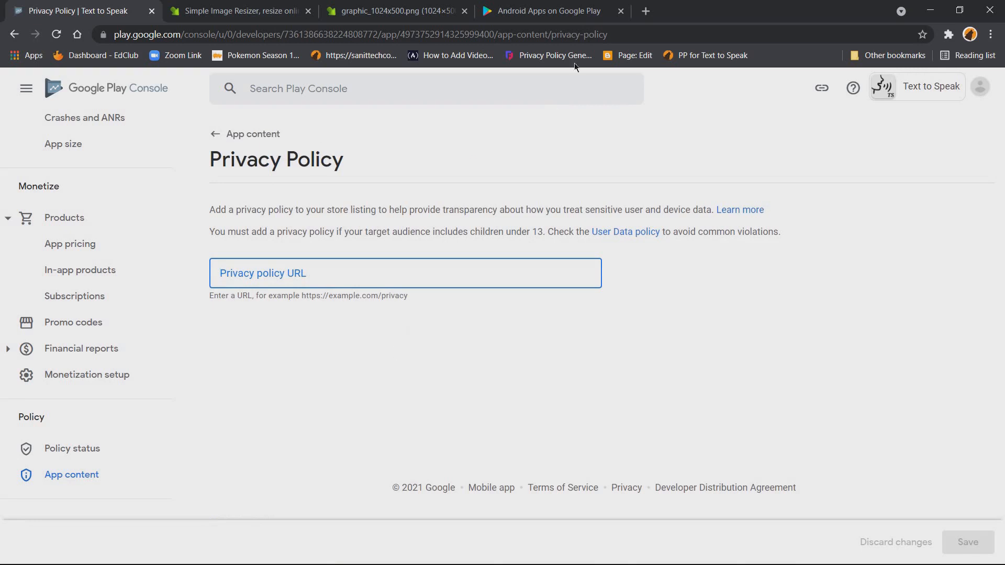
- Open the Privacy Policy Generator in a new tab and start an App policy
{"action": "left_click", "coordinate": [645, 12]}
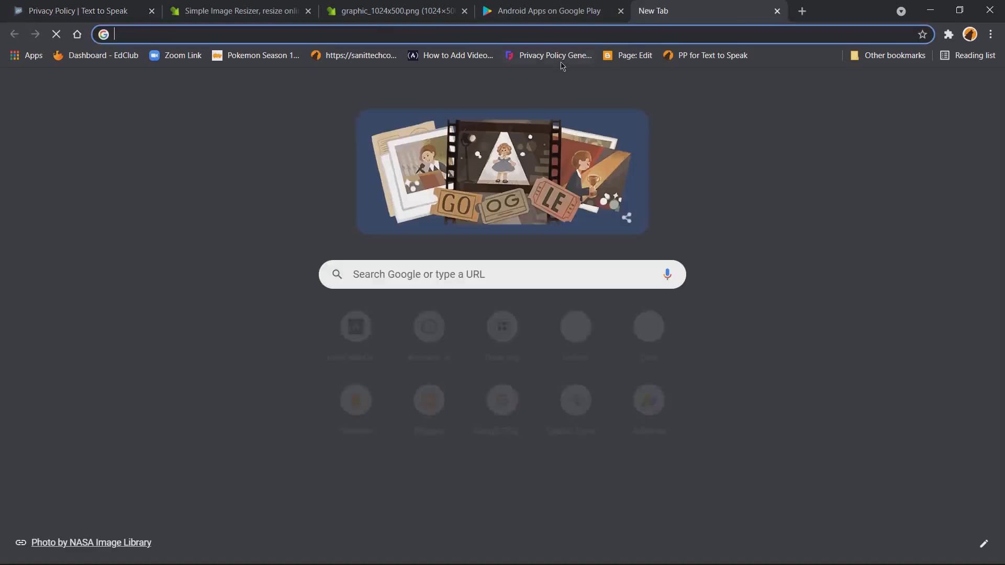
{"action": "left_click", "coordinate": [558, 57]}
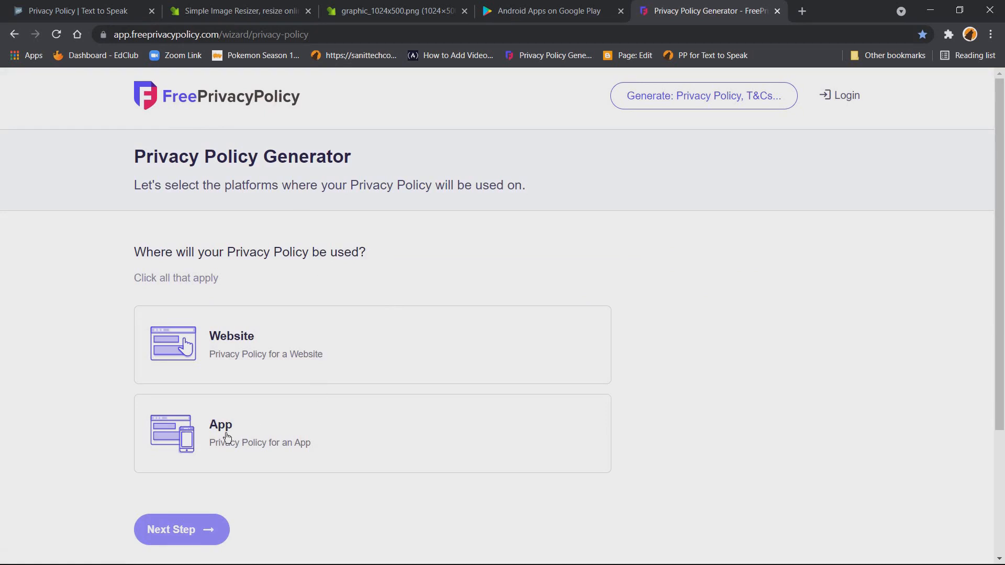
{"action": "left_click", "coordinate": [210, 448]}
{"action": "left_click", "coordinate": [166, 526]}
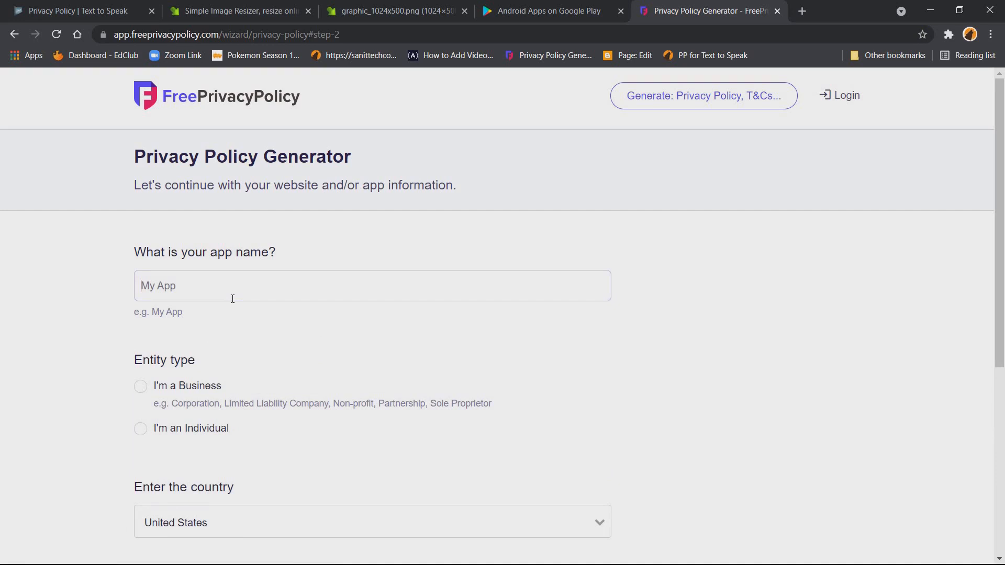
- Enter the app name 'text to Speak' and choose I'm an Individual
{"action": "type", "text": "text to Speak"}
{"action": "scroll", "coordinate": [128, 361], "scroll_direction": "down", "scroll_amount": 1}
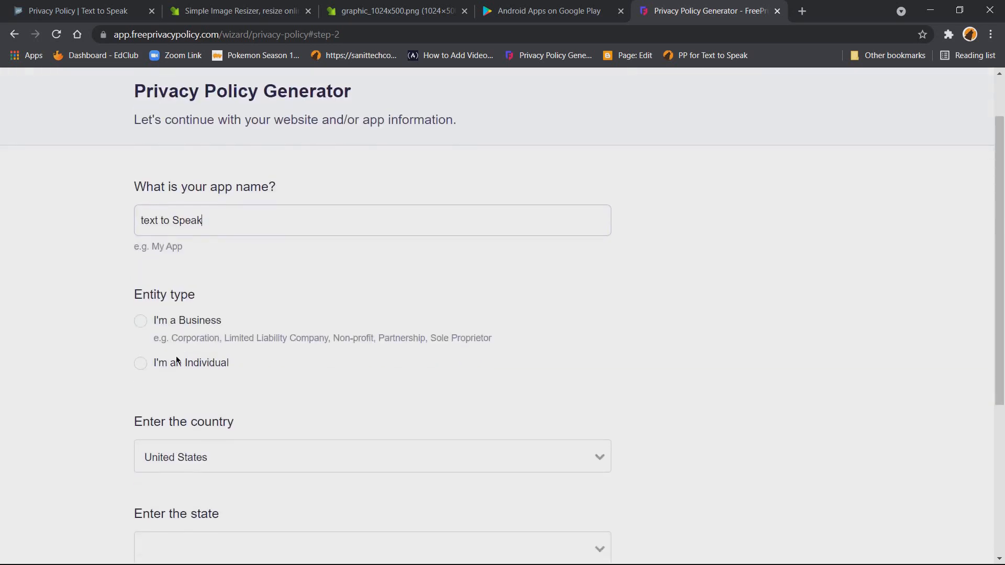
{"action": "left_click", "coordinate": [140, 365]}
- Set the country to India and the state to Jharkhand
{"action": "scroll", "coordinate": [243, 293], "scroll_direction": "down", "scroll_amount": 1}
{"action": "scroll", "coordinate": [243, 293], "scroll_direction": "down", "scroll_amount": 2}
{"action": "left_click", "coordinate": [204, 261]}
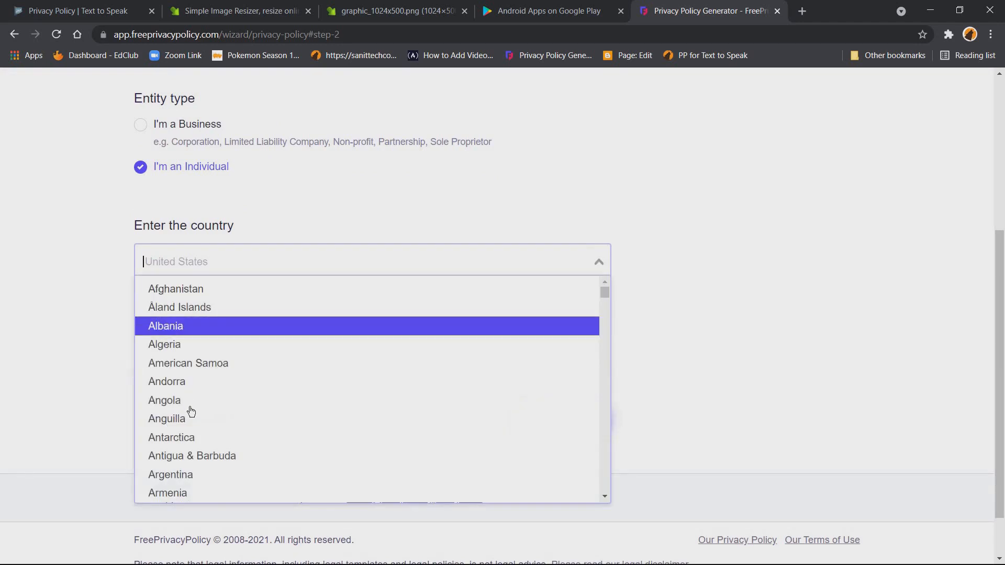
{"action": "scroll", "coordinate": [192, 411], "scroll_direction": "down", "scroll_amount": 5}
{"action": "scroll", "coordinate": [193, 411], "scroll_direction": "down", "scroll_amount": 15}
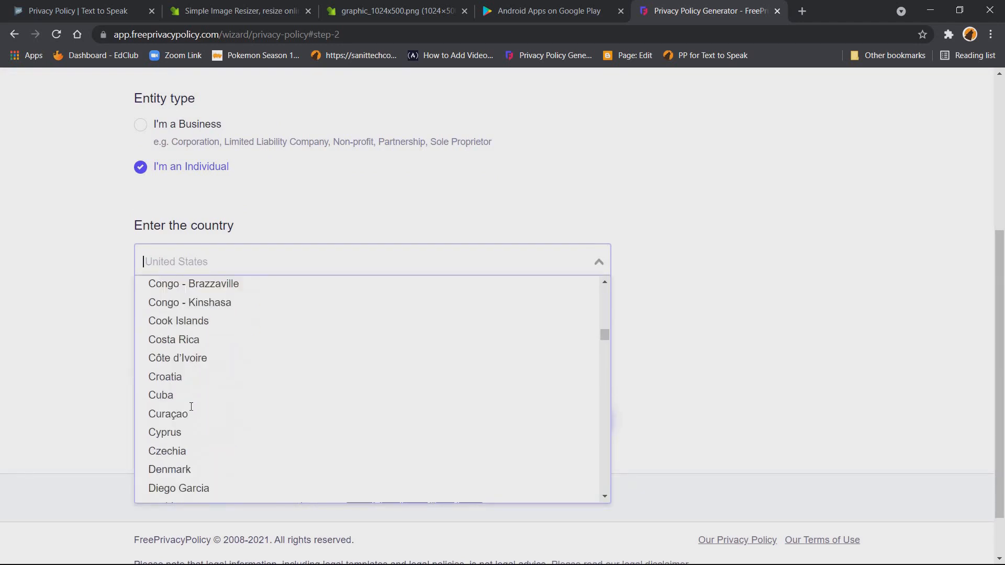
{"action": "scroll", "coordinate": [192, 412], "scroll_direction": "down", "scroll_amount": 12}
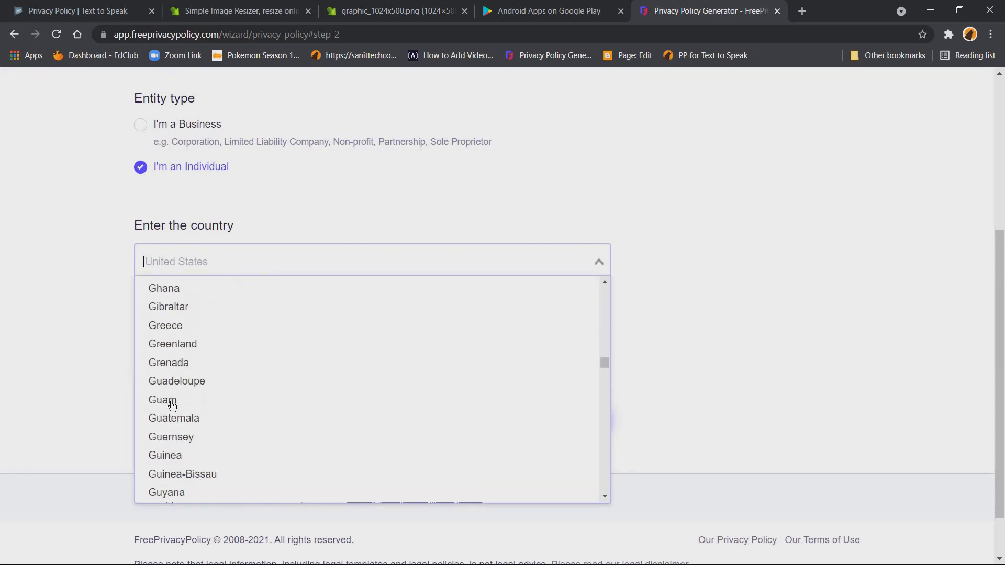
{"action": "scroll", "coordinate": [177, 381], "scroll_direction": "down", "scroll_amount": 1}
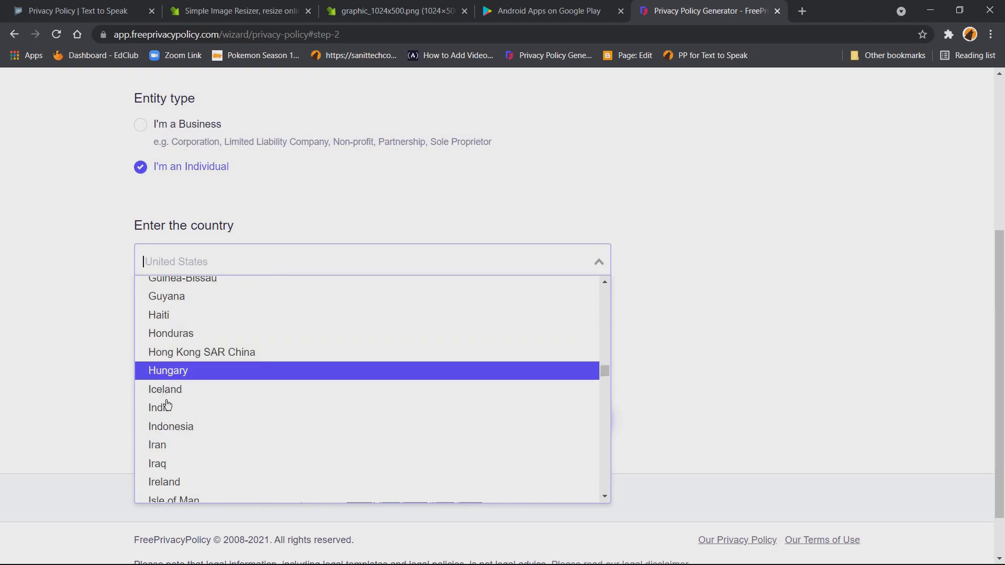
{"action": "left_click", "coordinate": [165, 416]}
{"action": "scroll", "coordinate": [246, 291], "scroll_direction": "down", "scroll_amount": 1}
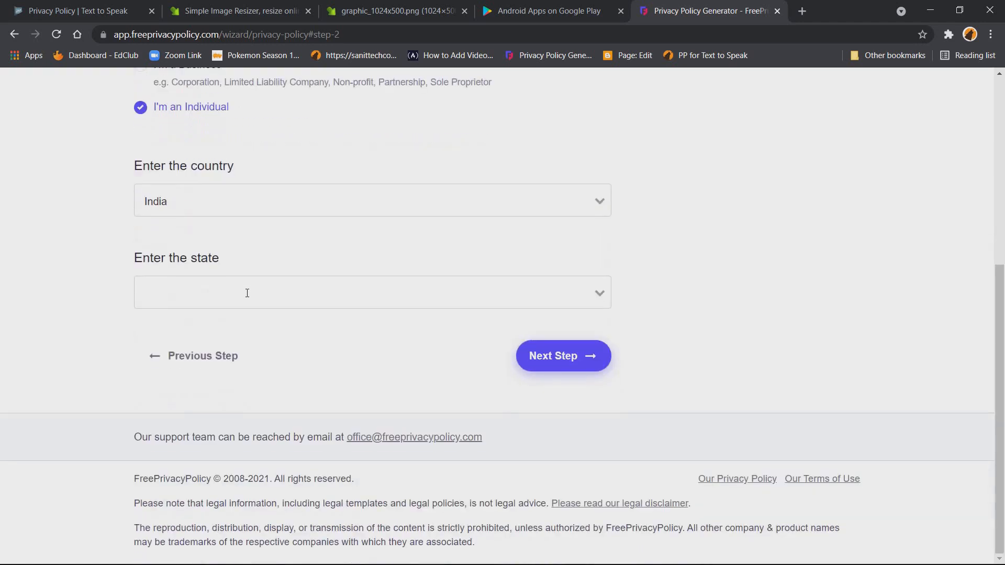
{"action": "left_click", "coordinate": [247, 293]}
{"action": "scroll", "coordinate": [238, 466], "scroll_direction": "down", "scroll_amount": 6}
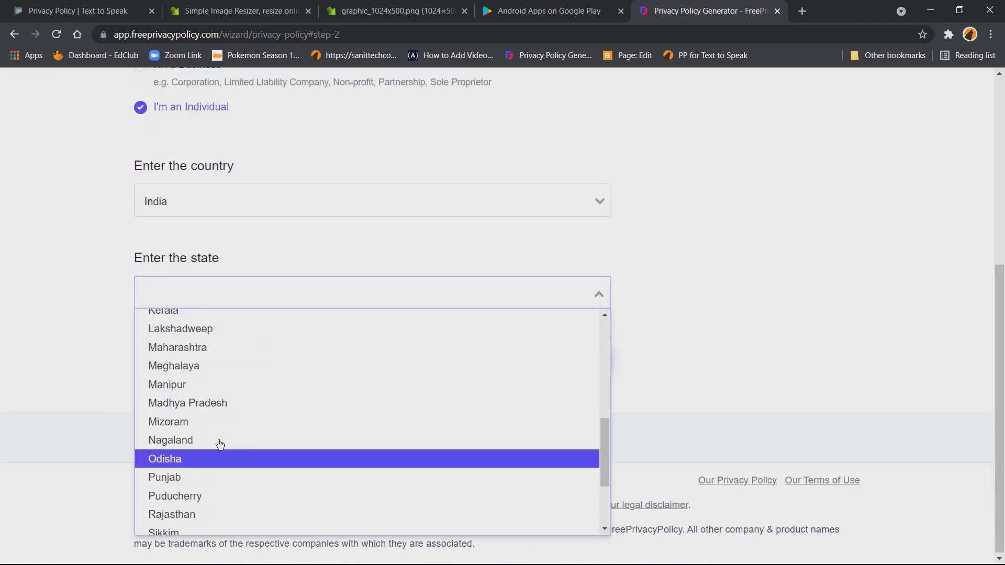
{"action": "scroll", "coordinate": [218, 442], "scroll_direction": "up", "scroll_amount": 3}
{"action": "left_click", "coordinate": [184, 387]}
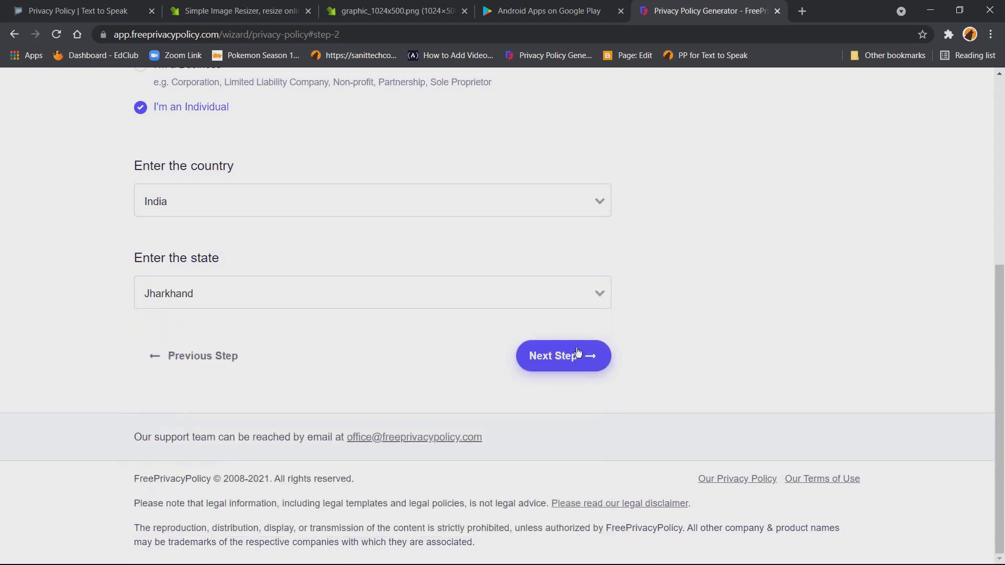
- On the personal information step, mark that other personal information is collected
{"action": "left_click", "coordinate": [577, 352]}
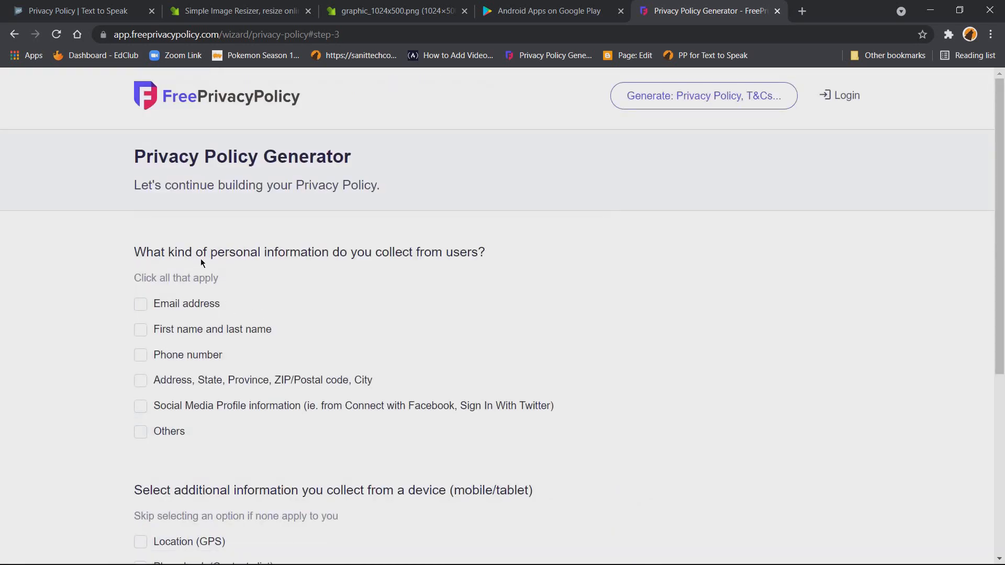
{"action": "left_click_drag", "start_coordinate": [134, 252], "coordinate": [476, 266]}
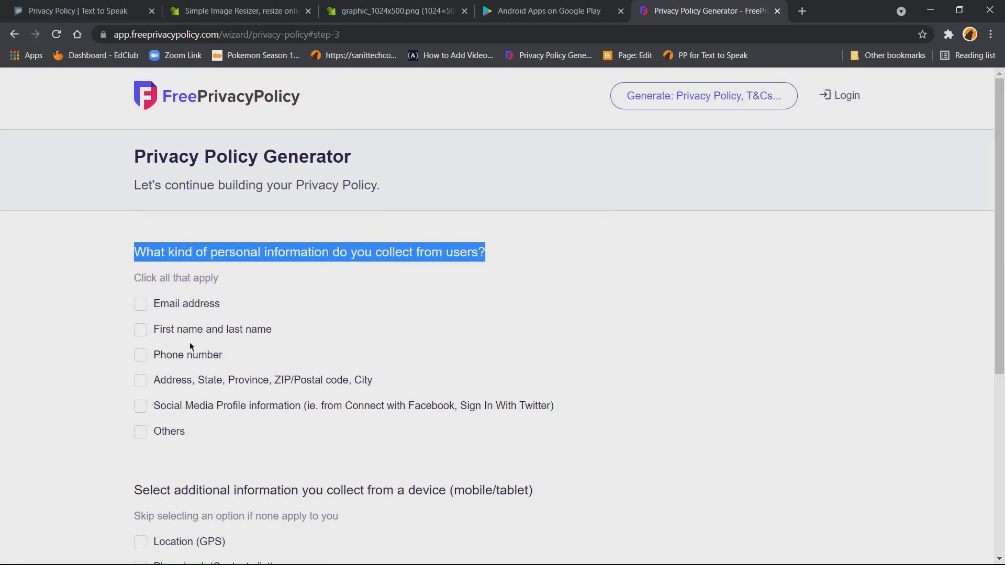
{"action": "scroll", "coordinate": [144, 383], "scroll_direction": "down", "scroll_amount": 1}
{"action": "left_click_drag", "start_coordinate": [135, 426], "coordinate": [560, 444]}
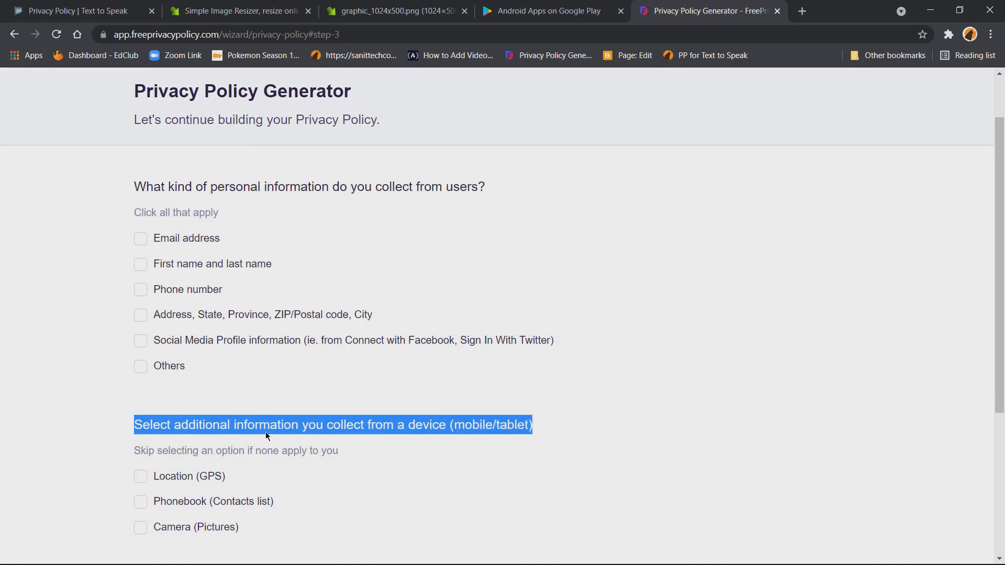
{"action": "left_click", "coordinate": [140, 366]}
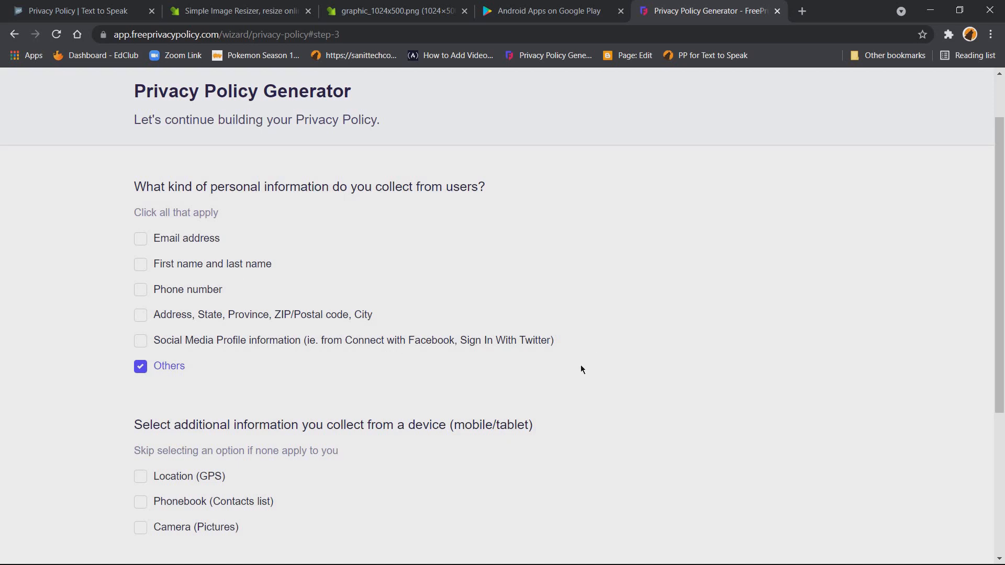
{"action": "scroll", "coordinate": [580, 365], "scroll_direction": "down", "scroll_amount": 5}
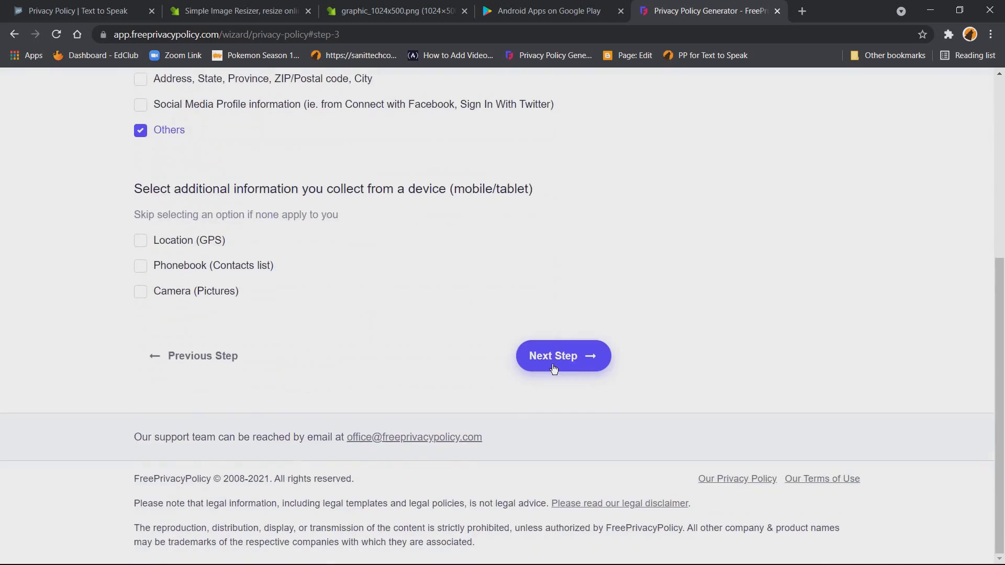
- Offer e-mail, a website page, phone number and post mail as contact methods
{"action": "left_click", "coordinate": [563, 357]}
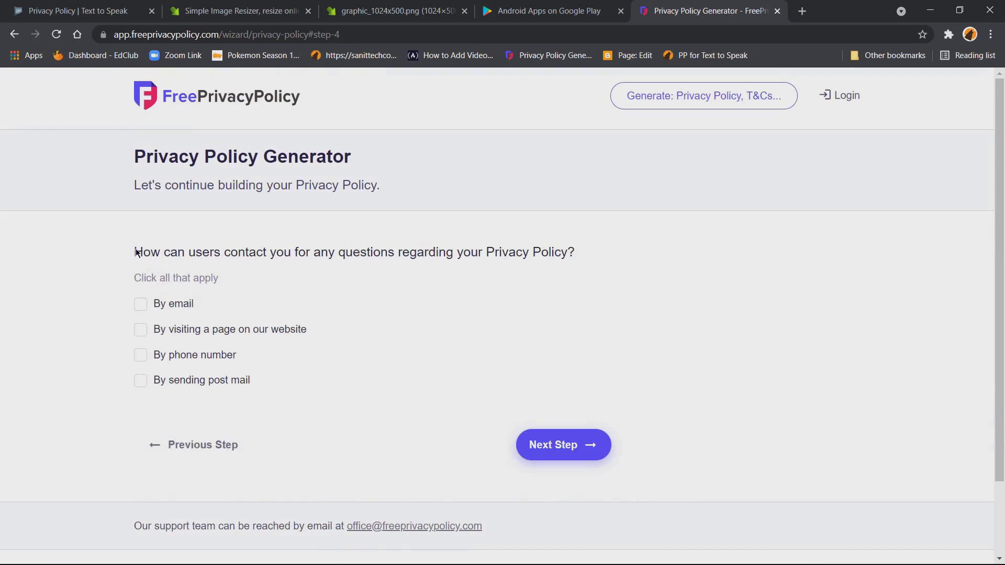
{"action": "left_click_drag", "start_coordinate": [136, 253], "coordinate": [320, 257]}
{"action": "left_click_drag", "start_coordinate": [446, 260], "coordinate": [579, 258]}
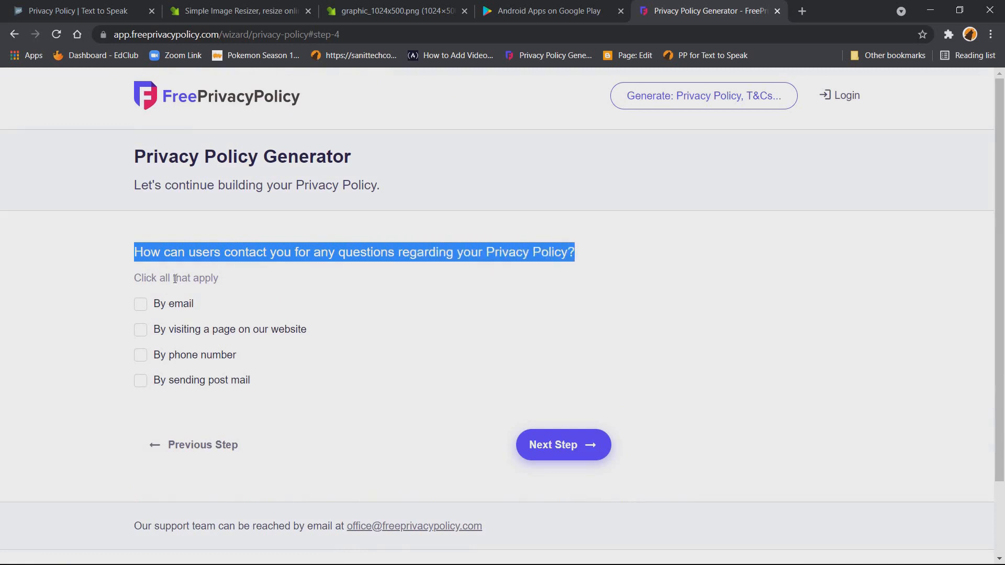
{"action": "left_click", "coordinate": [161, 310]}
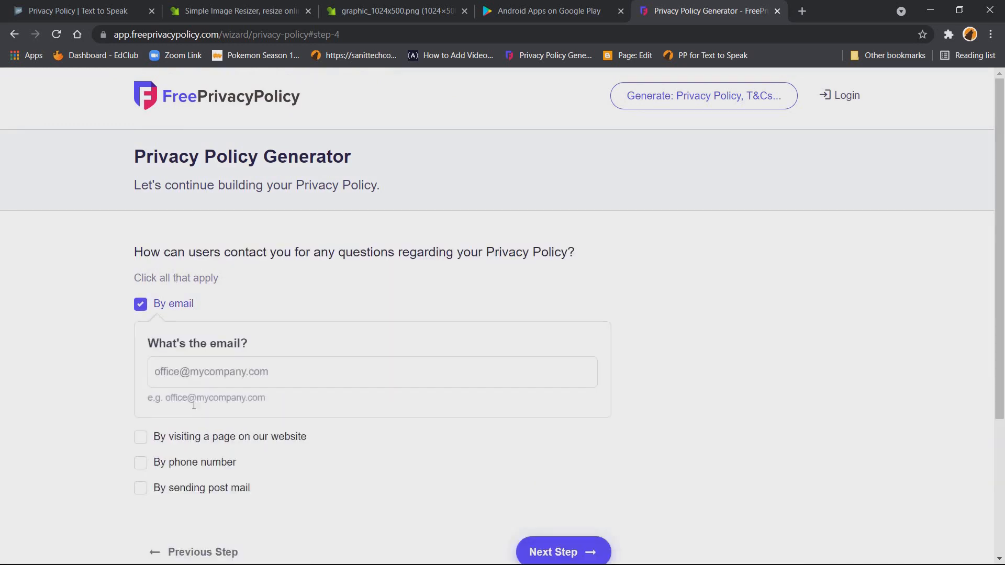
{"action": "left_click", "coordinate": [196, 436]}
{"action": "scroll", "coordinate": [230, 362], "scroll_direction": "down", "scroll_amount": 3}
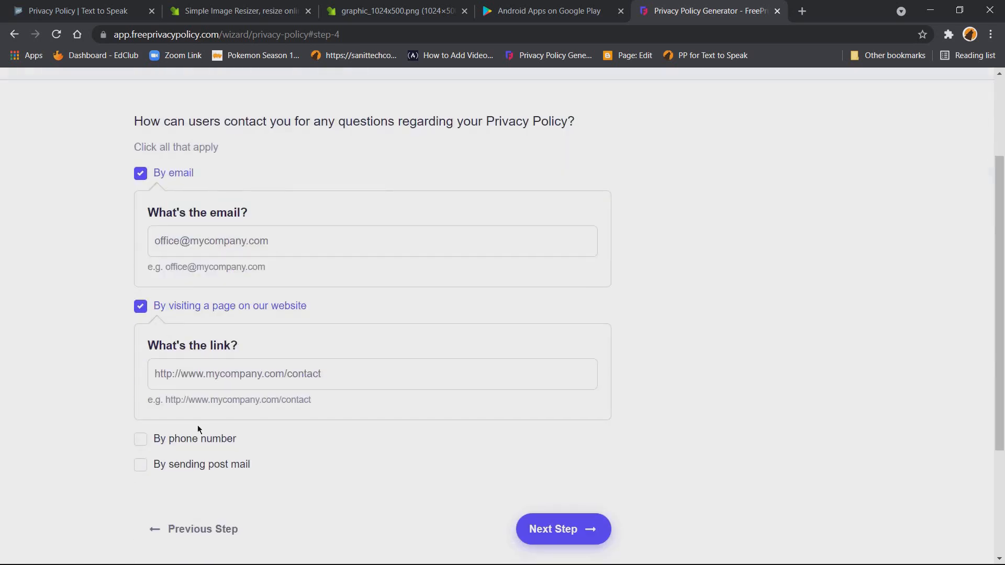
{"action": "left_click", "coordinate": [193, 444]}
{"action": "scroll", "coordinate": [193, 444], "scroll_direction": "down", "scroll_amount": 3}
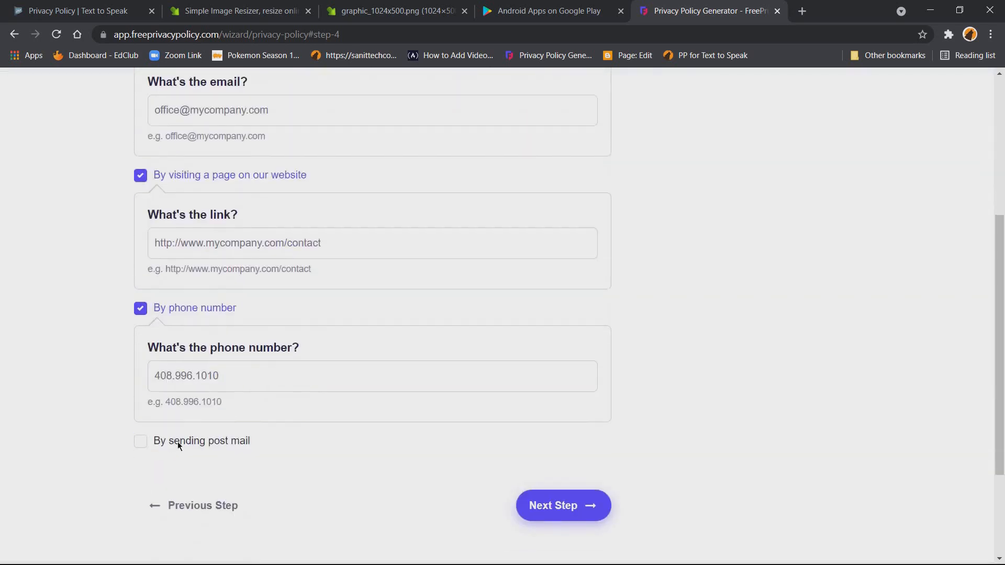
{"action": "left_click", "coordinate": [239, 444]}
{"action": "scroll", "coordinate": [209, 445], "scroll_direction": "down", "scroll_amount": 1}
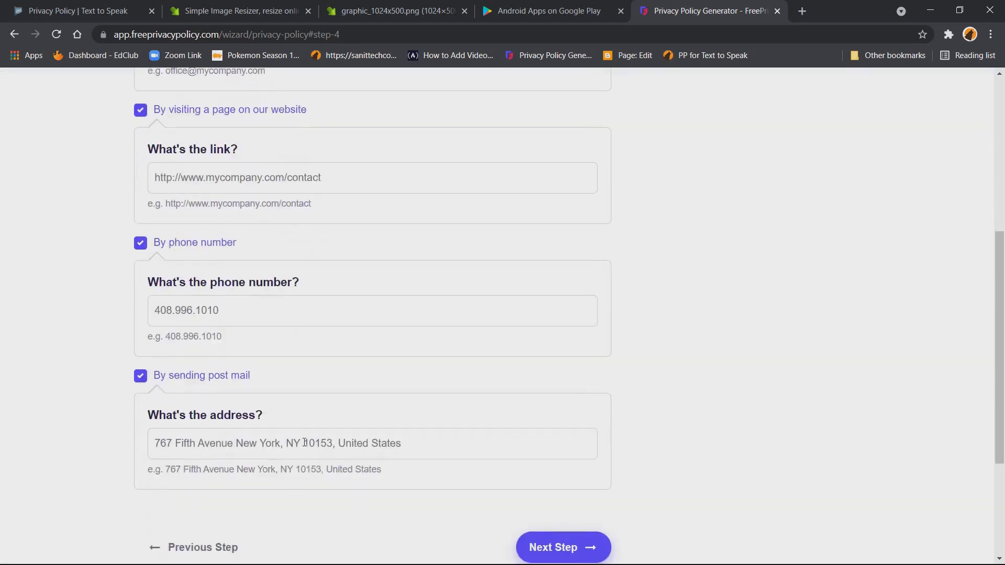
{"action": "scroll", "coordinate": [225, 272], "scroll_direction": "up", "scroll_amount": 4}
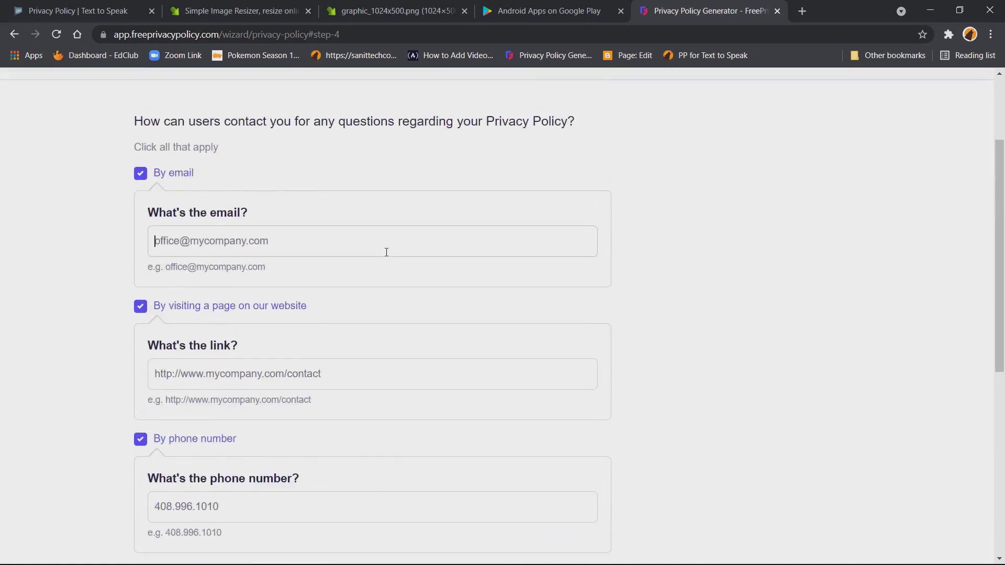
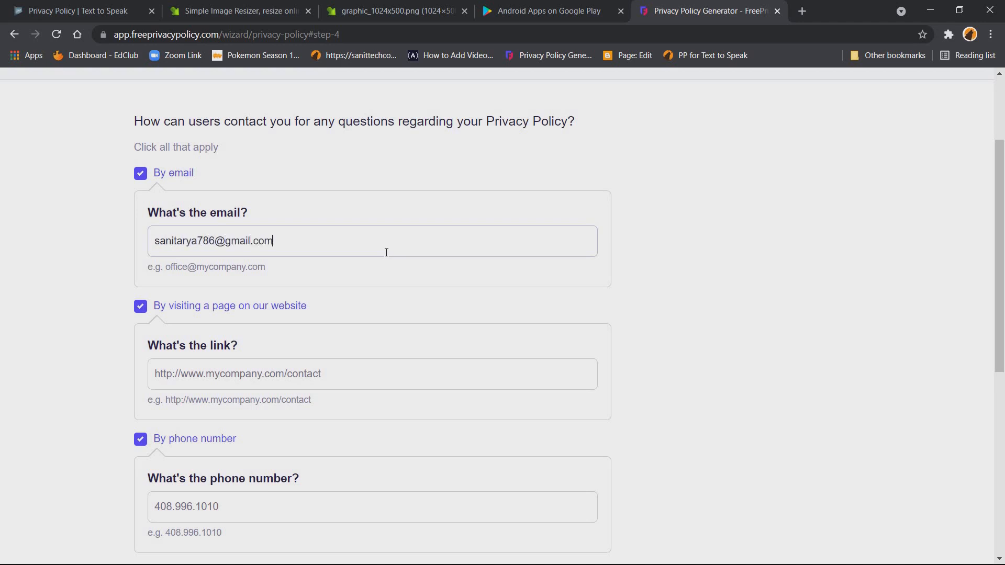
- Enter the contact e-mail address and continue to the next step
{"action": "scroll", "coordinate": [602, 429], "scroll_direction": "down", "scroll_amount": 5}
{"action": "left_click", "coordinate": [558, 410]}
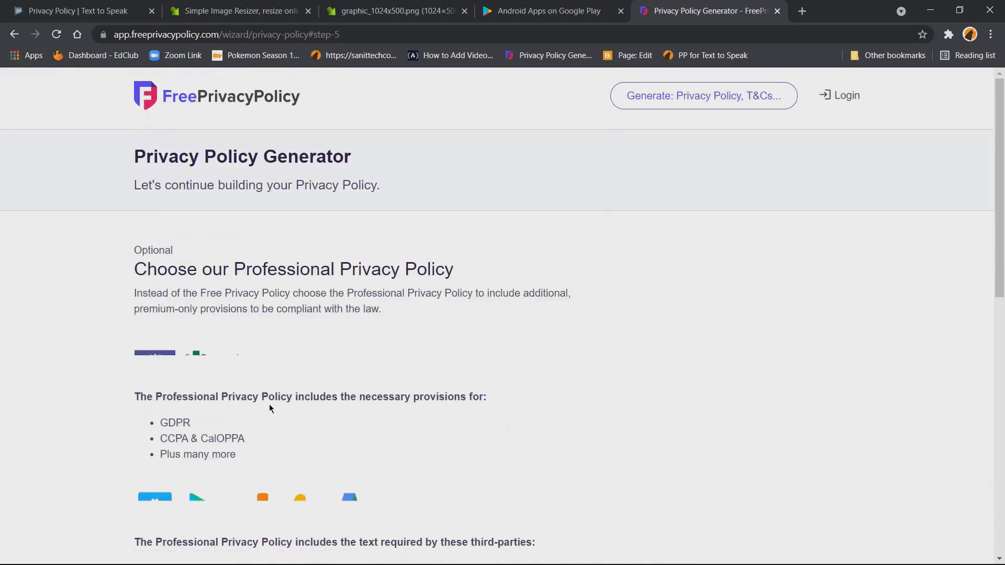
- Decline the Professional Privacy Policy upgrade and continue to the final step
{"action": "scroll", "coordinate": [291, 316], "scroll_direction": "down", "scroll_amount": 5}
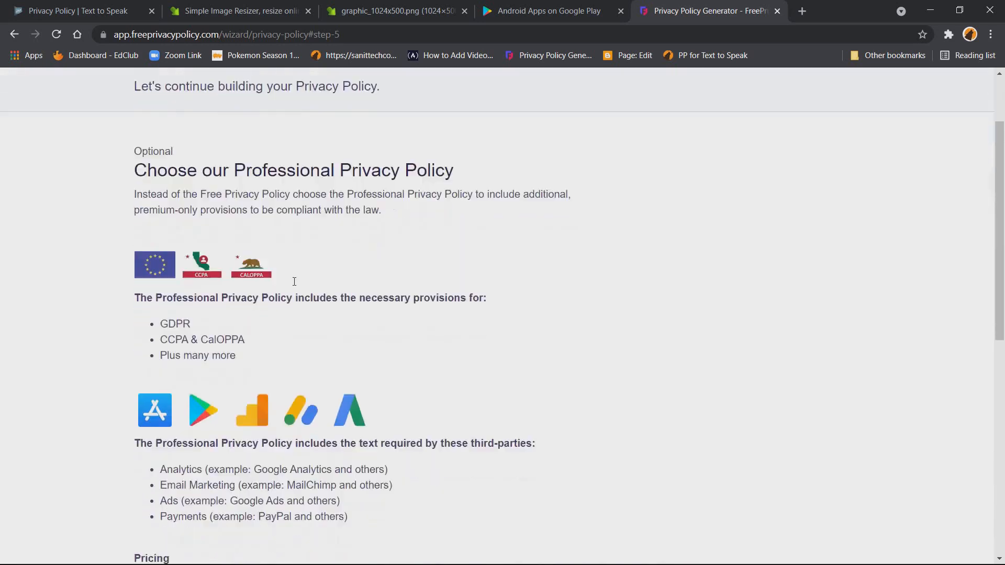
{"action": "scroll", "coordinate": [375, 296], "scroll_direction": "down", "scroll_amount": 4}
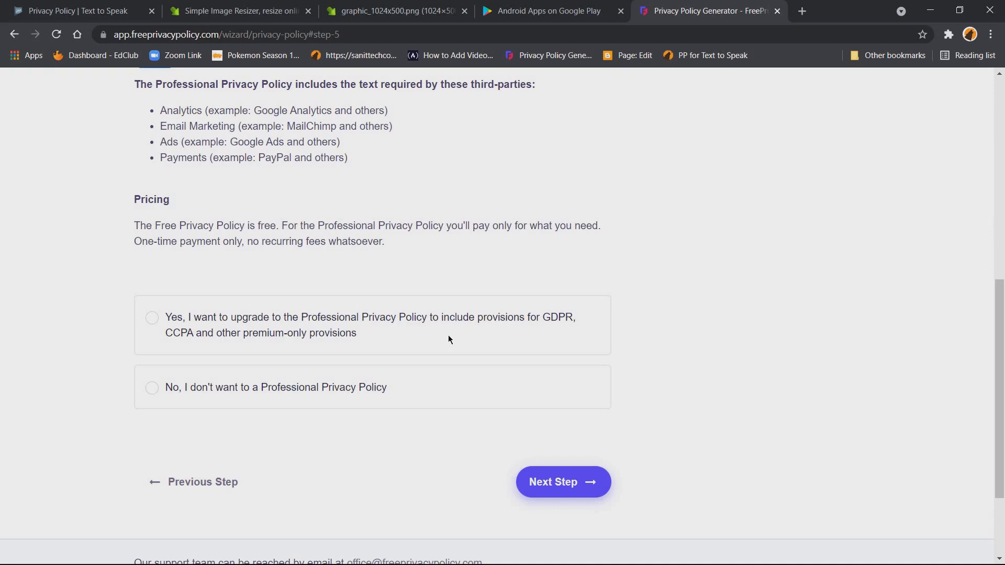
{"action": "left_click", "coordinate": [152, 385]}
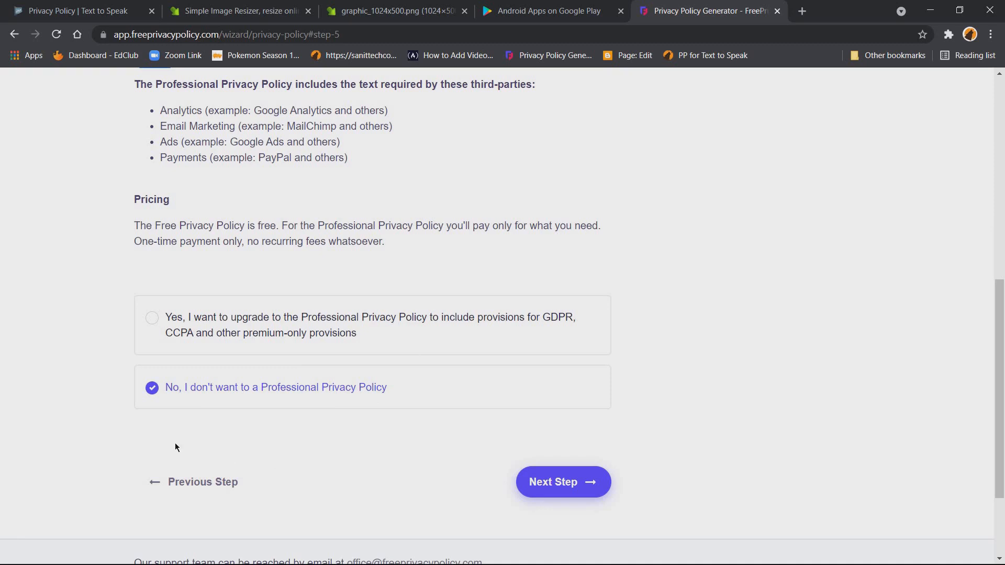
{"action": "left_click", "coordinate": [583, 486]}
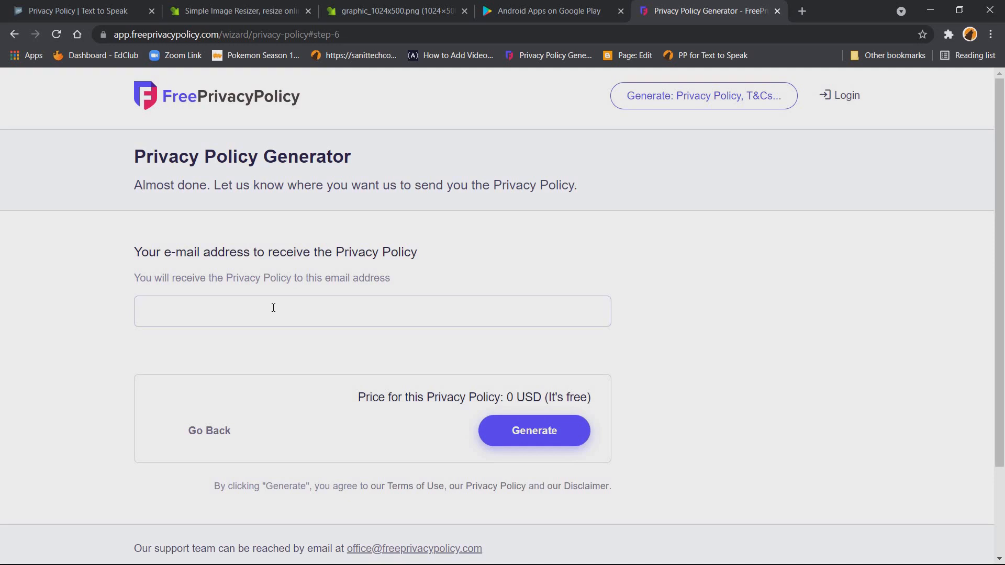
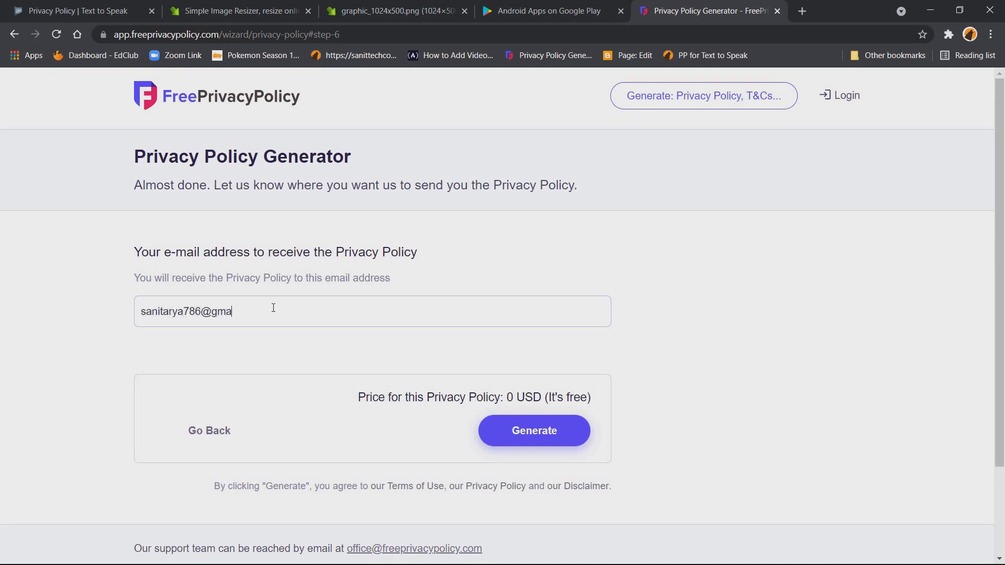
- Enter the owner's e-mail, generate the free 0 USD policy, and copy its hosted link
{"action": "left_click_drag", "start_coordinate": [372, 397], "coordinate": [591, 396]}
{"action": "left_click", "coordinate": [541, 435]}
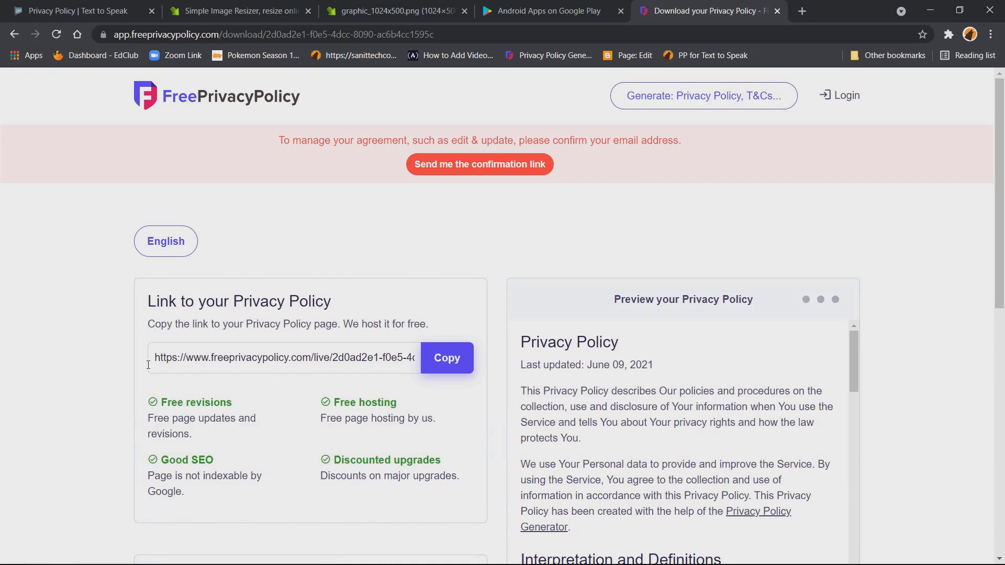
{"action": "left_click", "coordinate": [445, 362]}
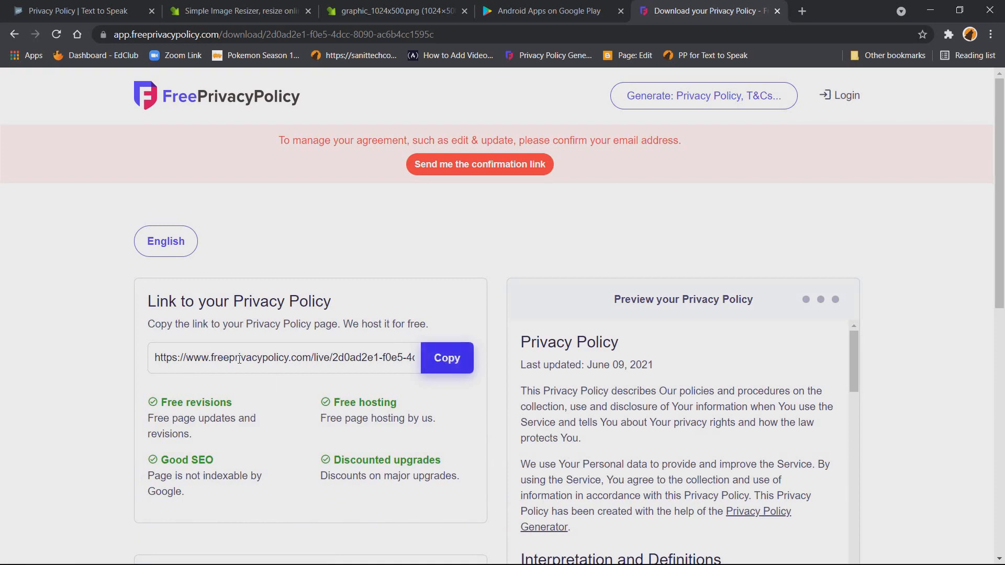
- Close the Image Resizer, graphic image and Google Play apps tabs
{"action": "left_click", "coordinate": [440, 367]}
{"action": "scroll", "coordinate": [416, 368], "scroll_direction": "down", "scroll_amount": 3}
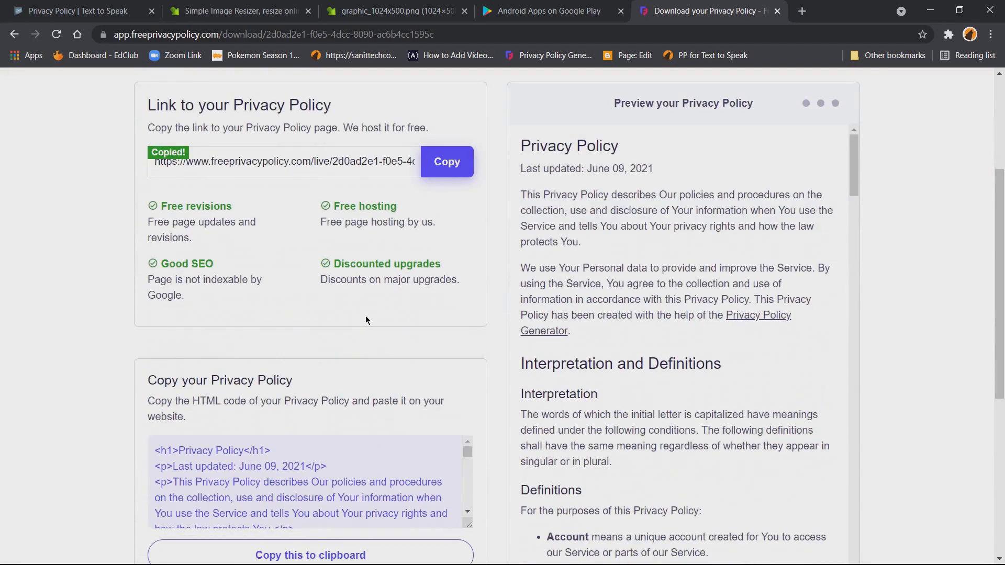
{"action": "left_click", "coordinate": [534, 7]}
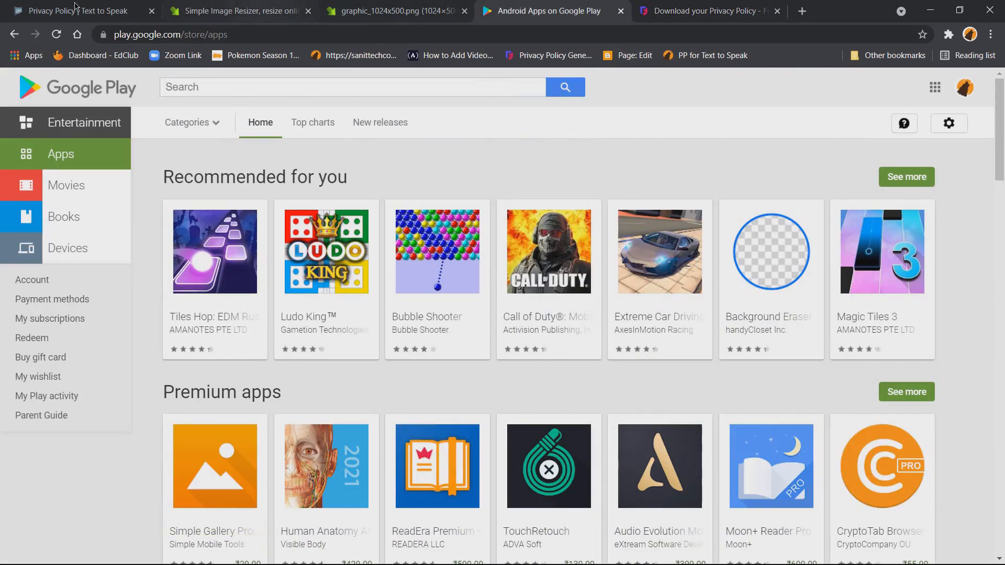
{"action": "key", "text": "ctrl+1"}
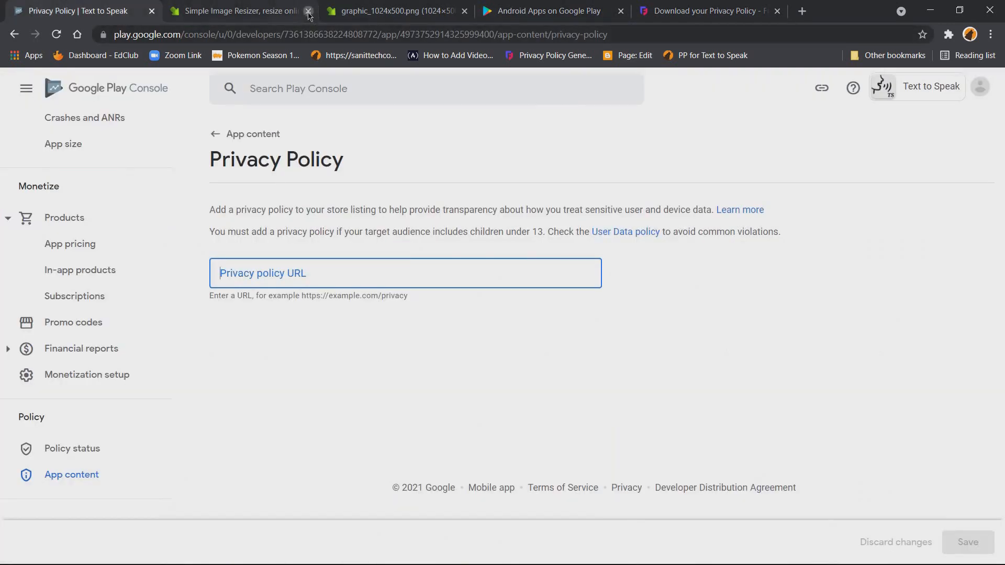
{"action": "left_click", "coordinate": [308, 11]}
{"action": "left_click", "coordinate": [308, 11]}
{"action": "left_click", "coordinate": [246, 11]}
{"action": "left_click", "coordinate": [249, 12]}
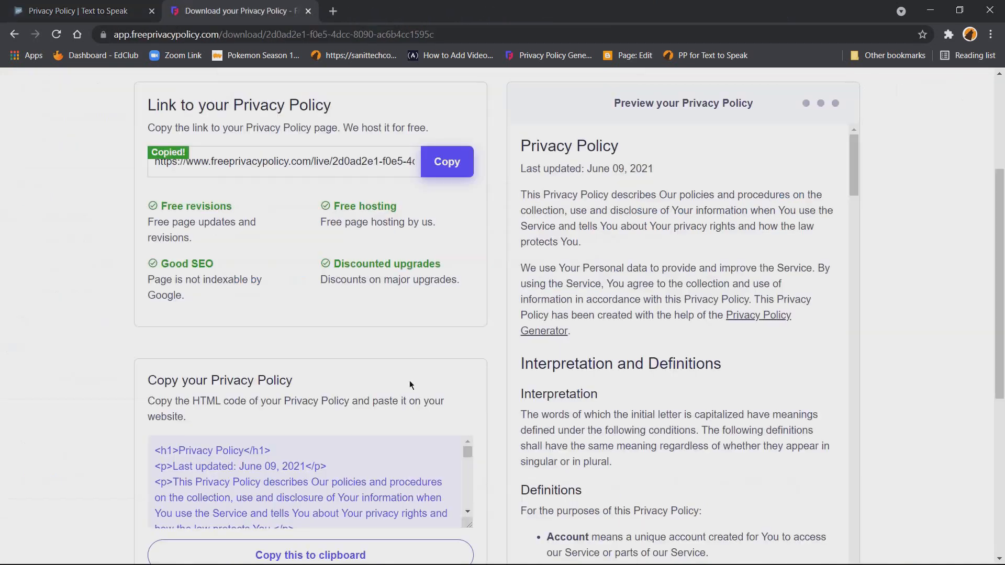
- Copy the privacy policy's HTML code to the clipboard and open a new tab
{"action": "scroll", "coordinate": [187, 280], "scroll_direction": "down", "scroll_amount": 2}
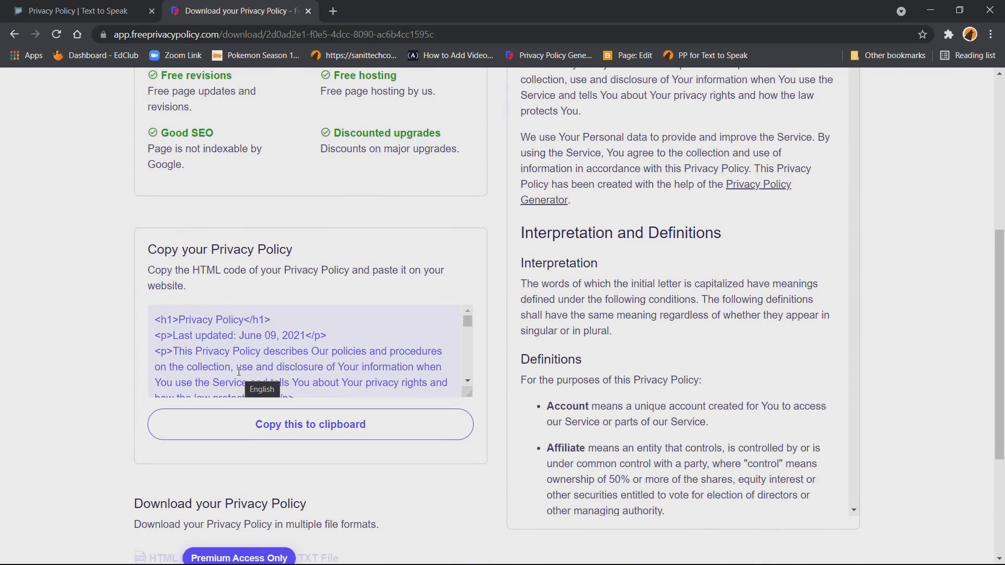
{"action": "left_click", "coordinate": [265, 423]}
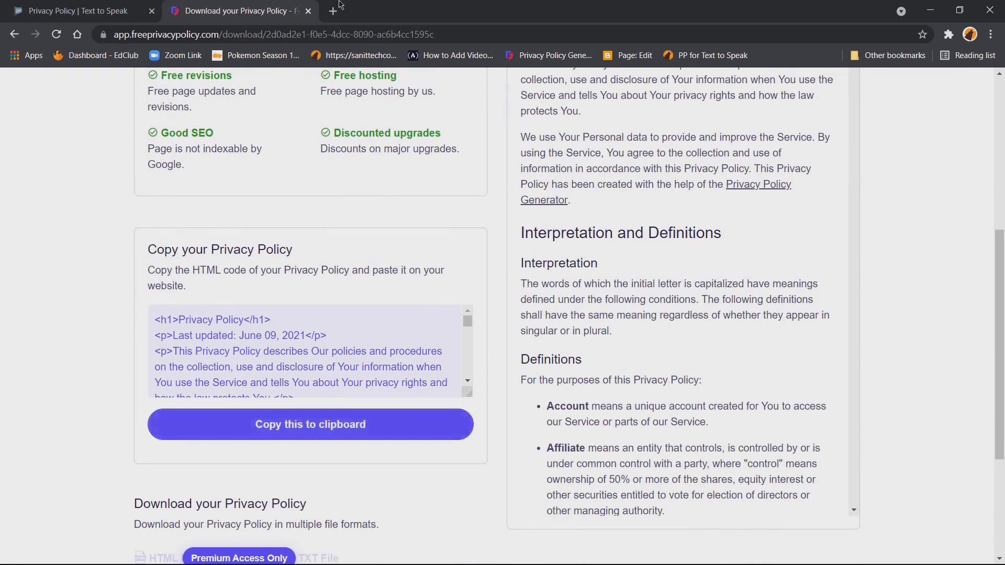
{"action": "key", "text": "ctrl+t"}
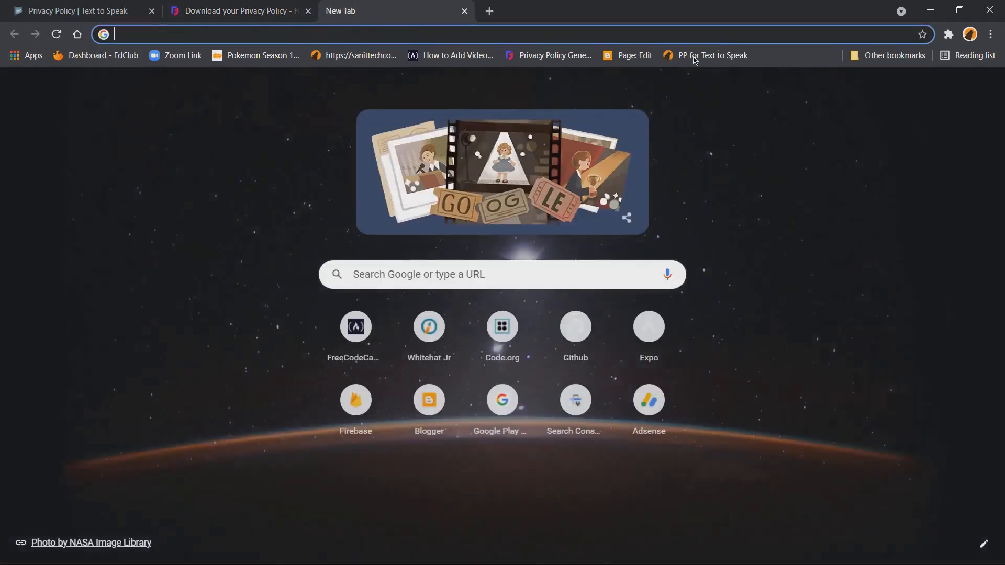
- View the 'PP for Text to Speak' page, recopy the hosted link, then open Blogger's page editor
{"action": "left_click", "coordinate": [706, 55]}
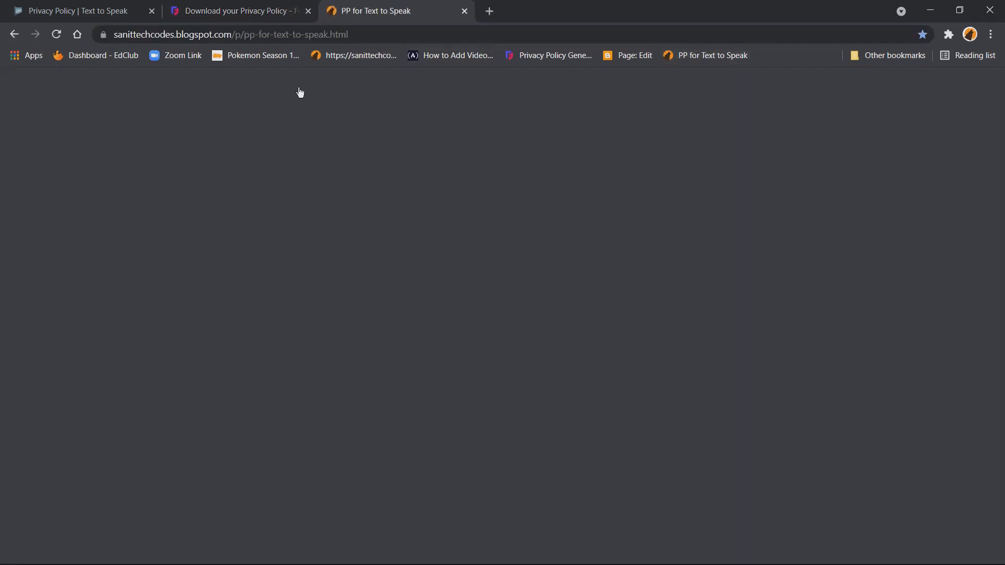
{"action": "scroll", "coordinate": [237, 319], "scroll_direction": "down", "scroll_amount": 6}
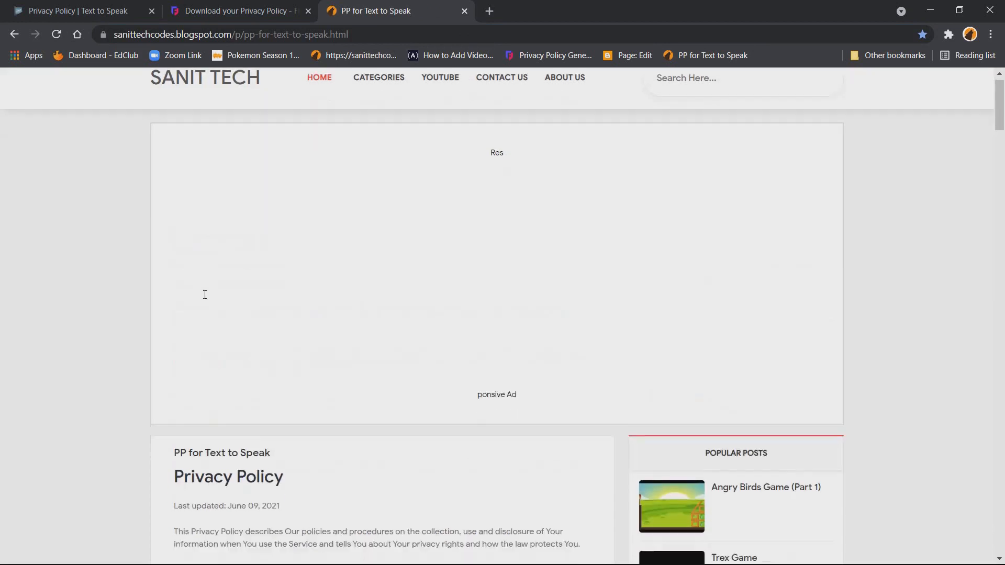
{"action": "scroll", "coordinate": [320, 407], "scroll_direction": "down", "scroll_amount": 5}
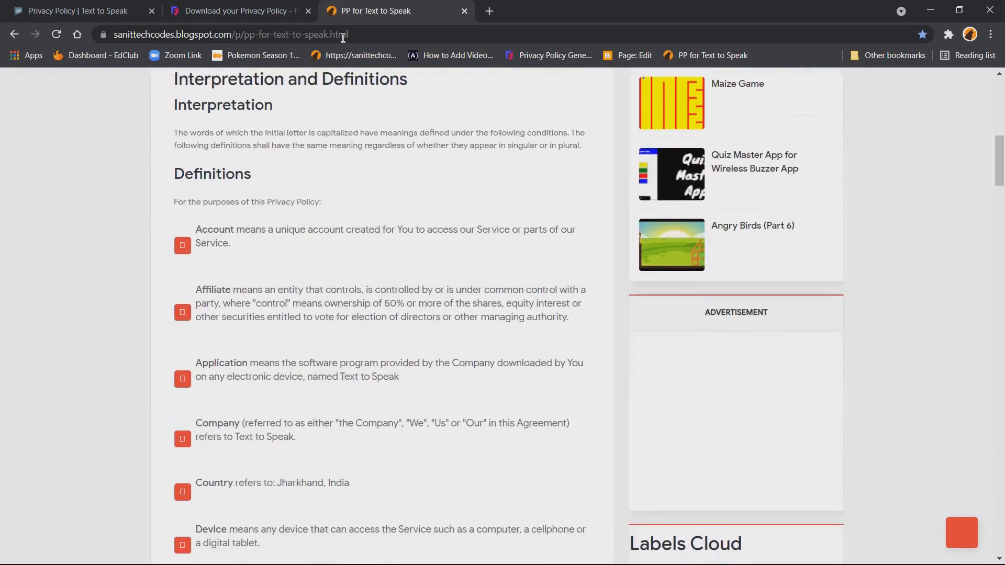
{"action": "left_click", "coordinate": [265, 11]}
{"action": "scroll", "coordinate": [338, 268], "scroll_direction": "up", "scroll_amount": 5}
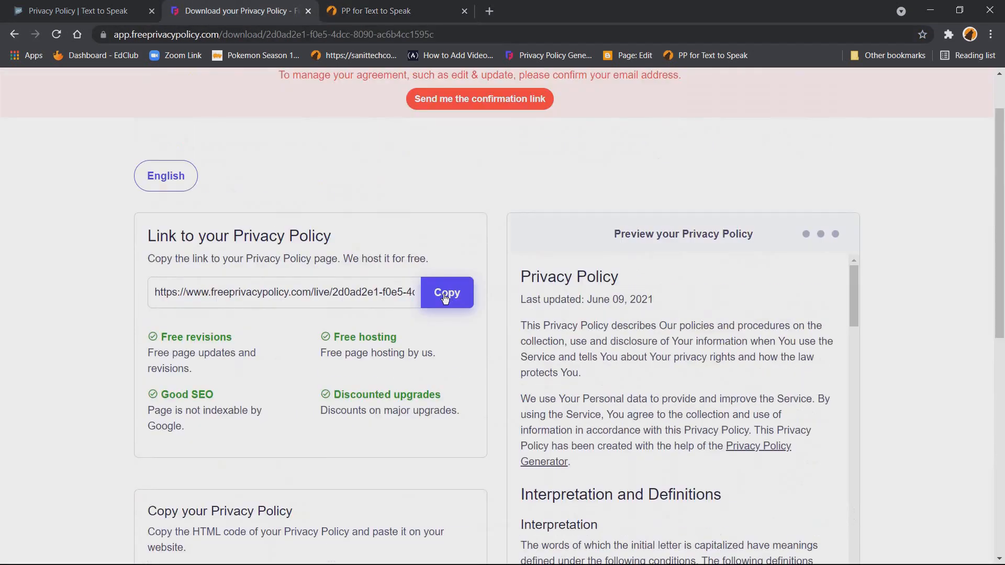
{"action": "left_click", "coordinate": [449, 297]}
{"action": "left_click", "coordinate": [367, 7]}
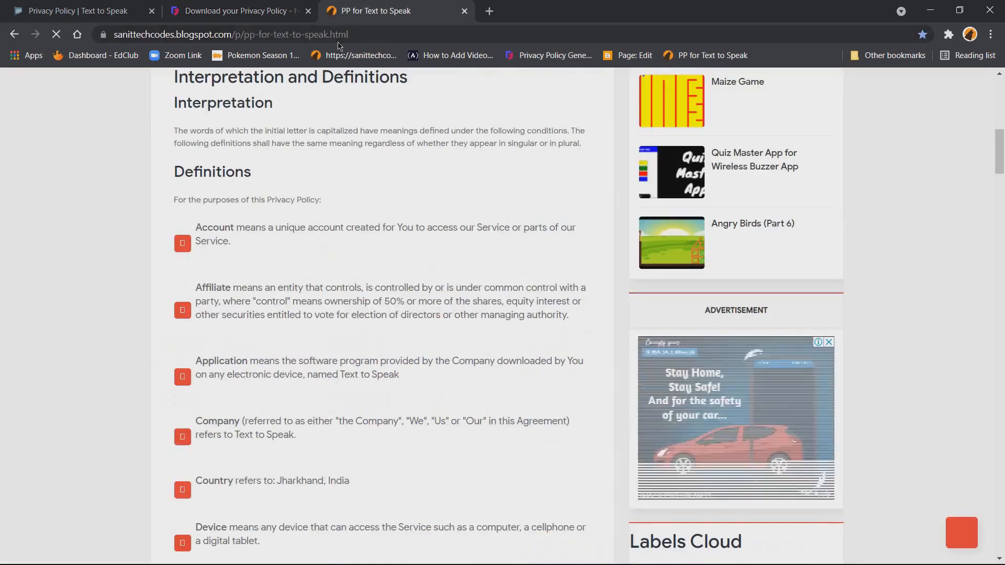
{"action": "left_click", "coordinate": [107, 9]}
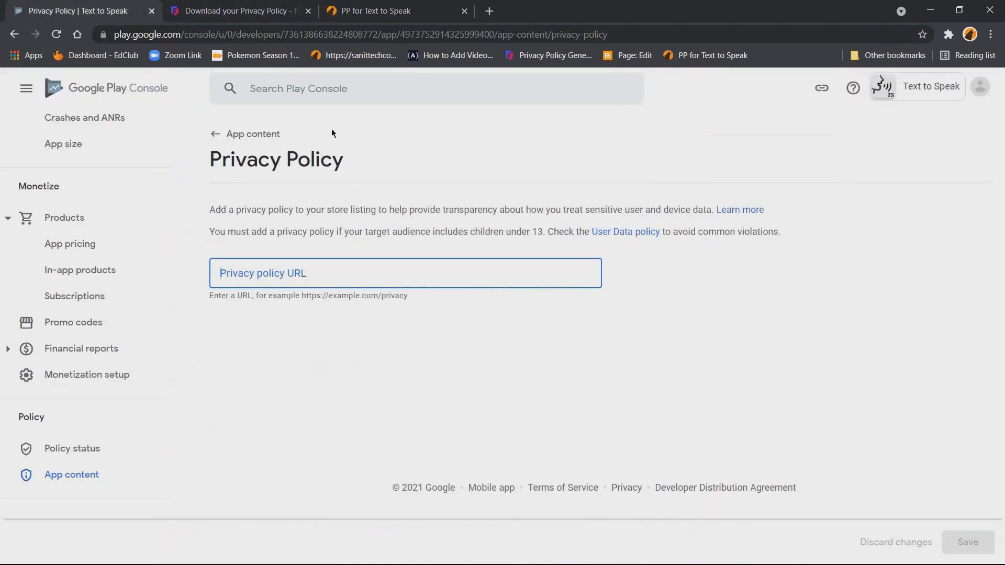
{"action": "left_click", "coordinate": [381, 8]}
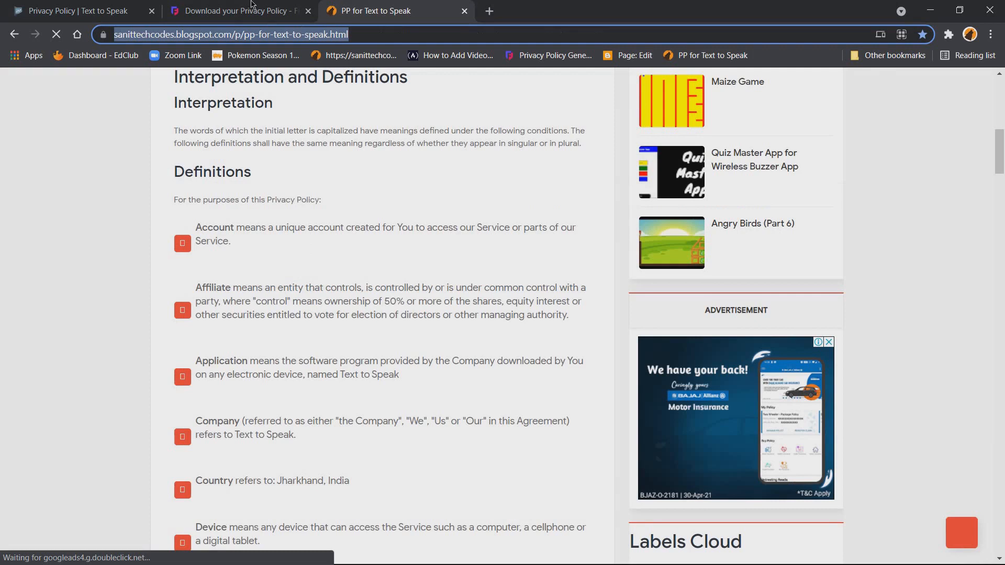
{"action": "left_click", "coordinate": [317, 57]}
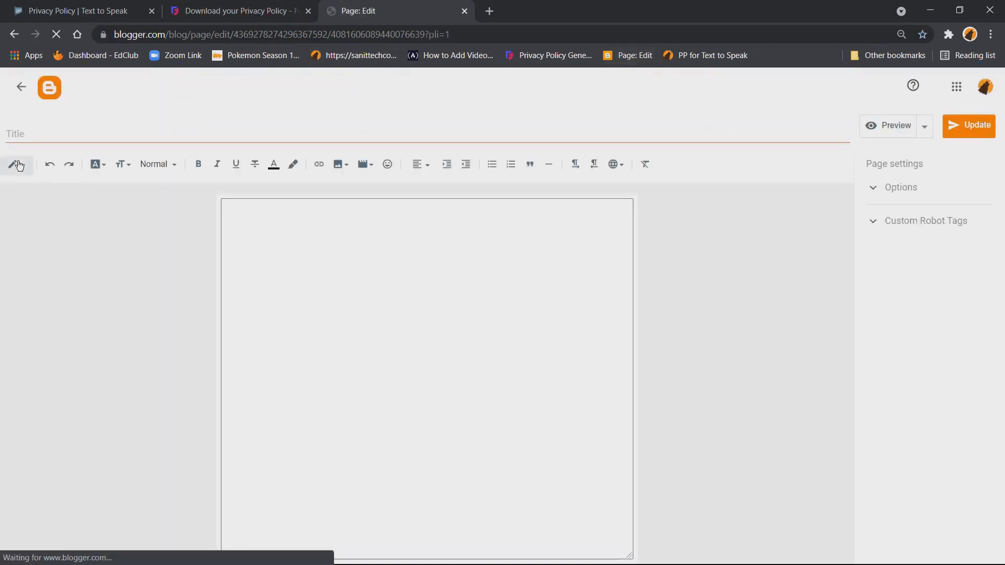
- Copy the privacy policy HTML code from the FreePrivacyPolicy download page
{"action": "left_click", "coordinate": [65, 5]}
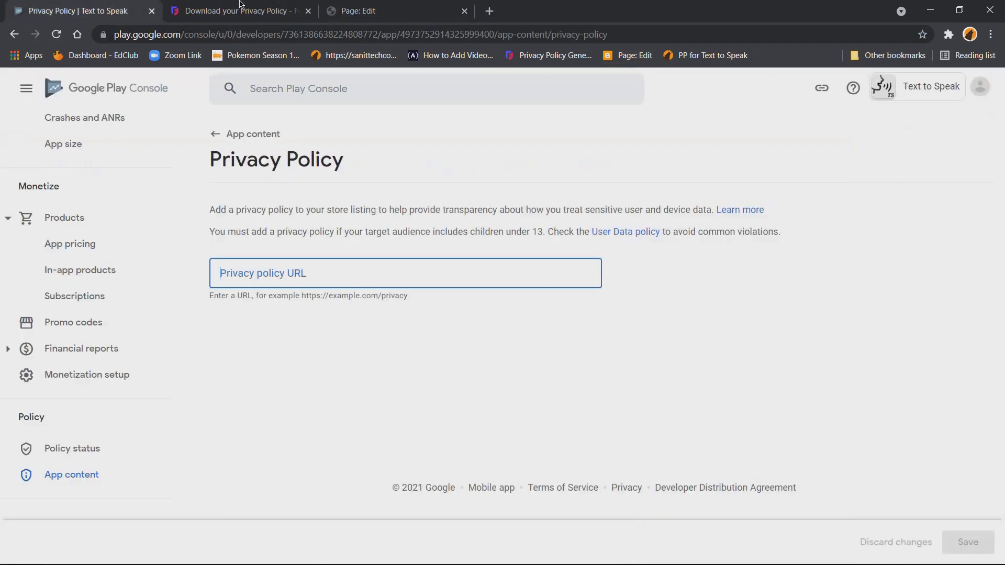
{"action": "left_click", "coordinate": [240, 6]}
{"action": "scroll", "coordinate": [334, 374], "scroll_direction": "down", "scroll_amount": 4}
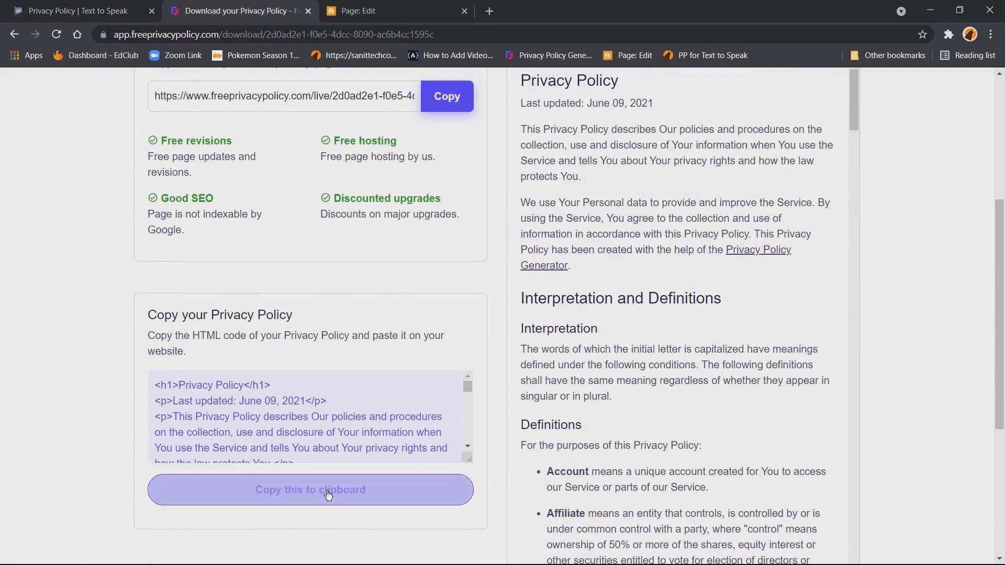
{"action": "left_click", "coordinate": [328, 495]}
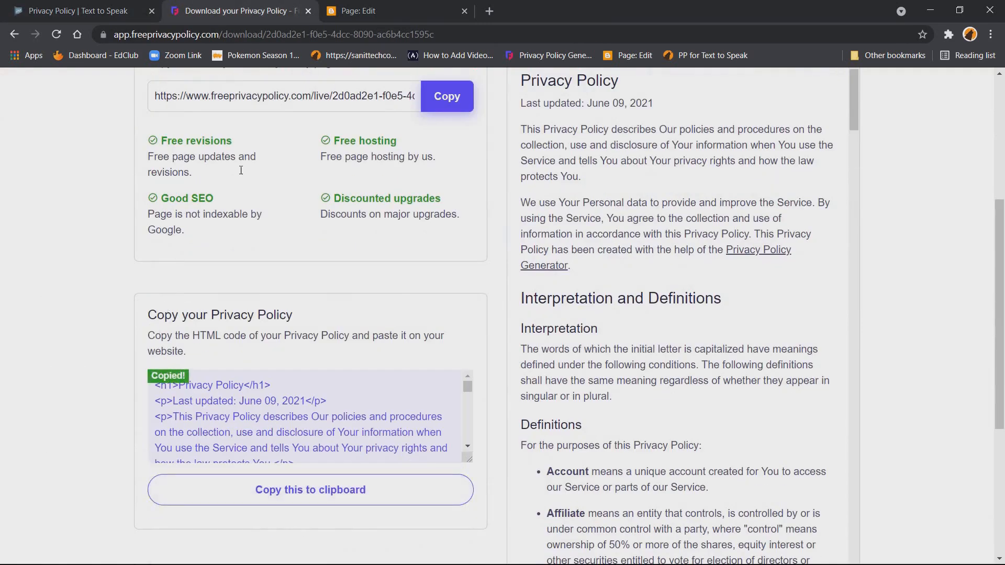
- Replace the Blogger page's HTML source with the copied policy and update the page
{"action": "left_click", "coordinate": [375, 7]}
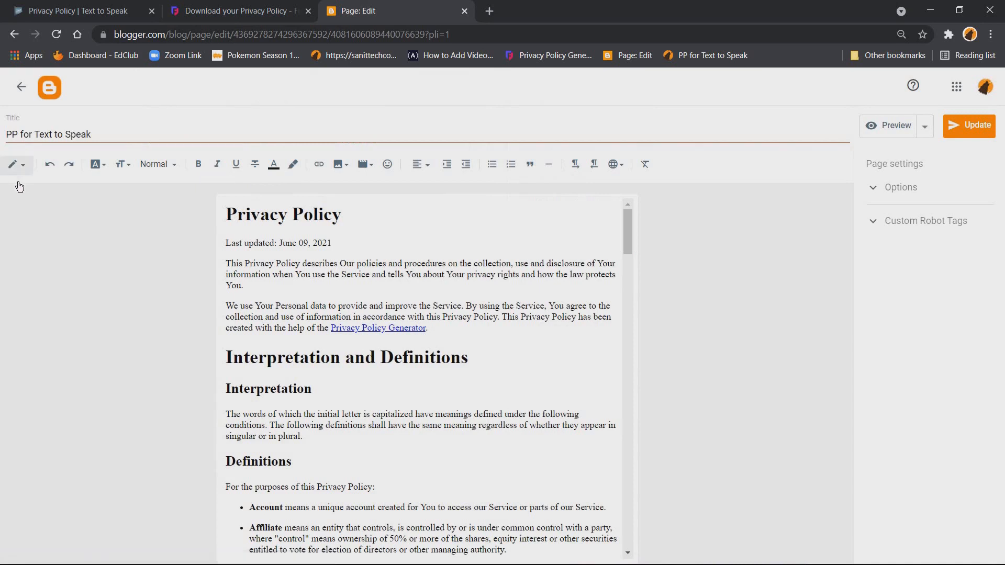
{"action": "left_click", "coordinate": [13, 164]}
{"action": "left_click", "coordinate": [51, 148]}
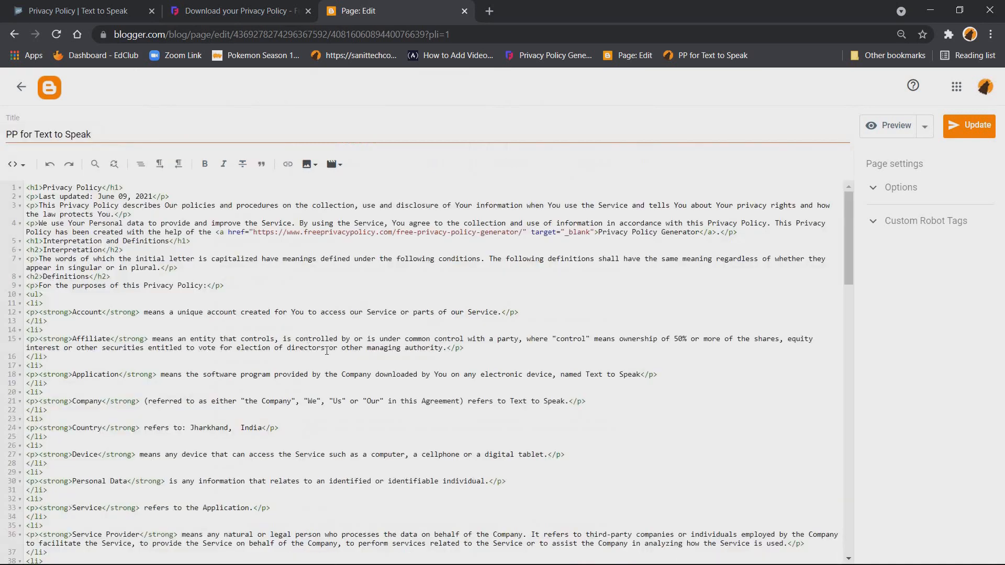
{"action": "key", "text": "ctrl+a"}
{"action": "key", "text": "ctrl+v"}
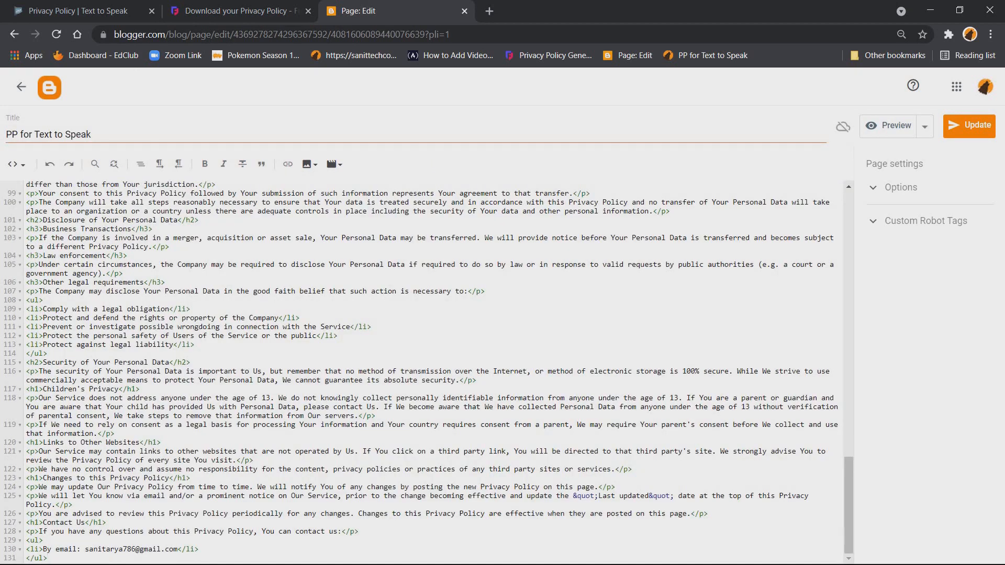
{"action": "left_click", "coordinate": [960, 123]}
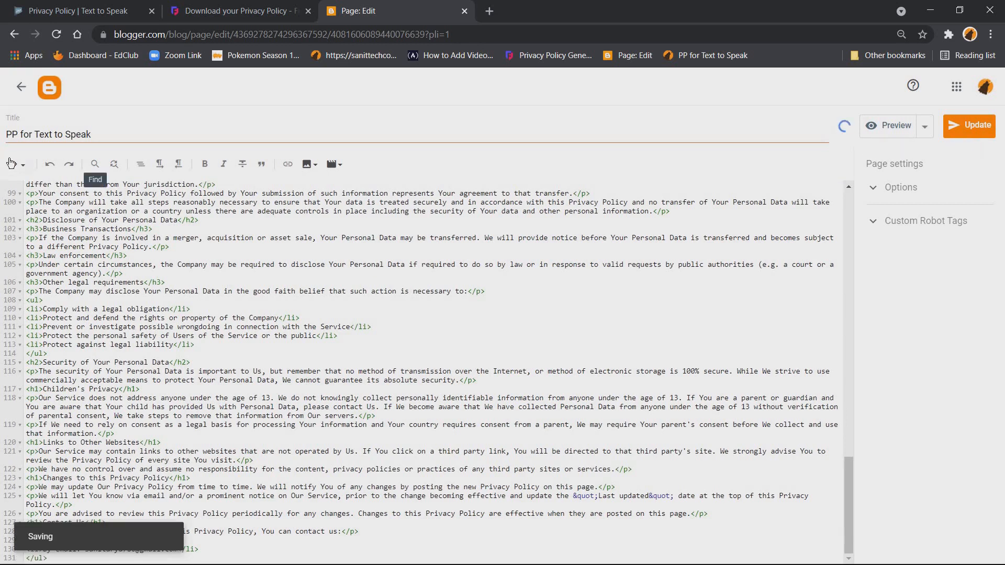
- Return the editor to Compose view and open the live 'PP for Text to Speak' page
{"action": "left_click", "coordinate": [13, 164]}
{"action": "left_click", "coordinate": [42, 182]}
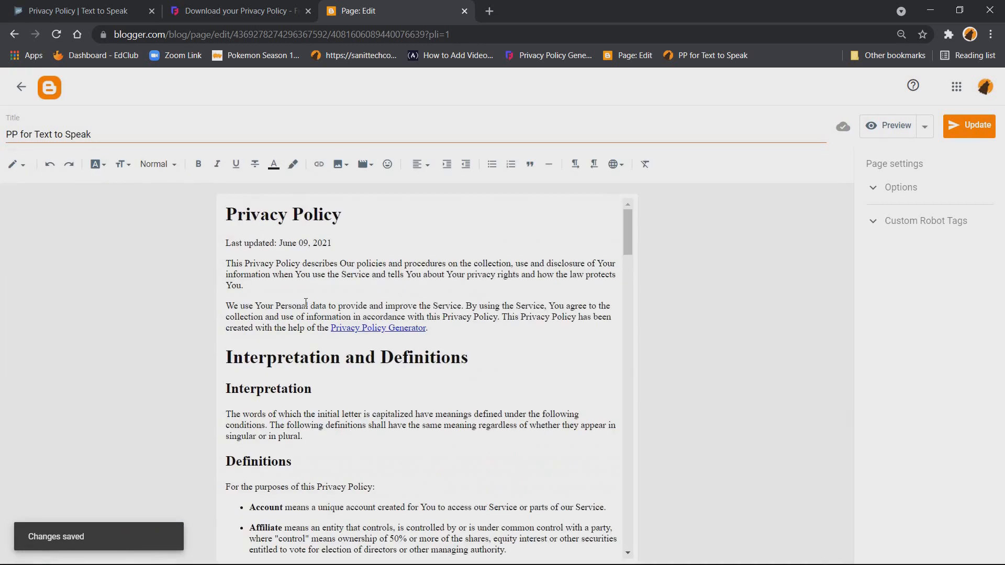
{"action": "scroll", "coordinate": [305, 302], "scroll_direction": "down", "scroll_amount": 15}
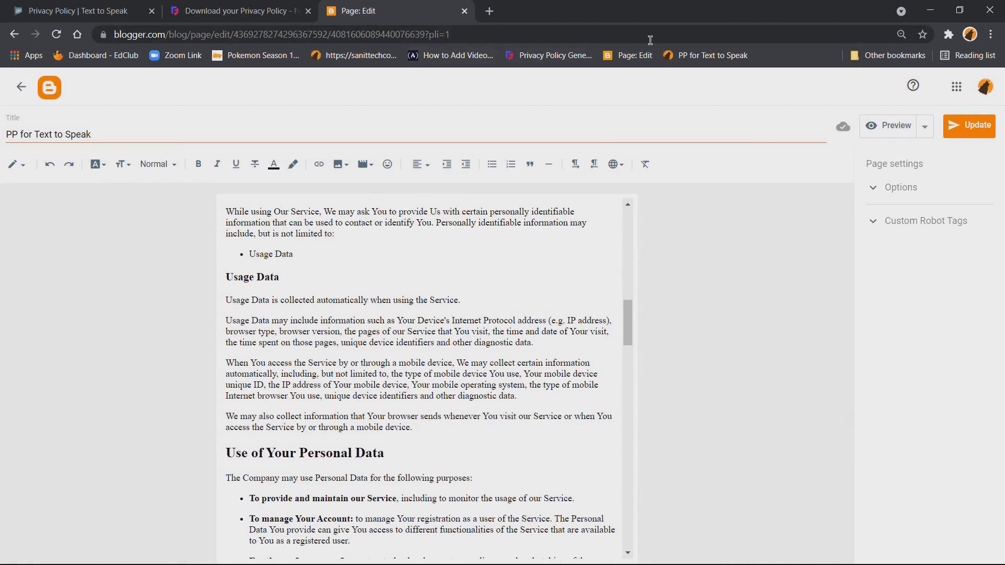
{"action": "left_click", "coordinate": [704, 56]}
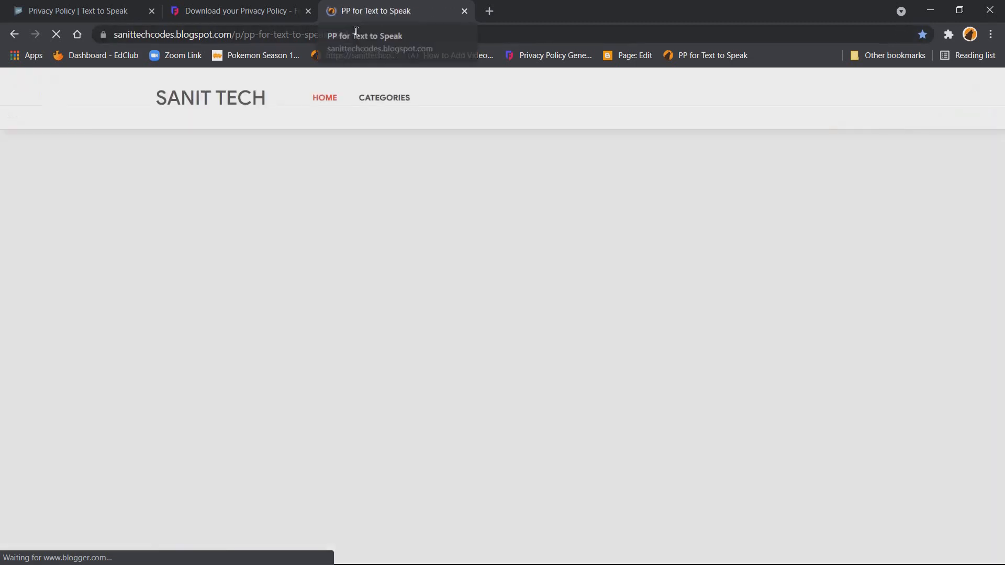
{"action": "left_click", "coordinate": [356, 33]}
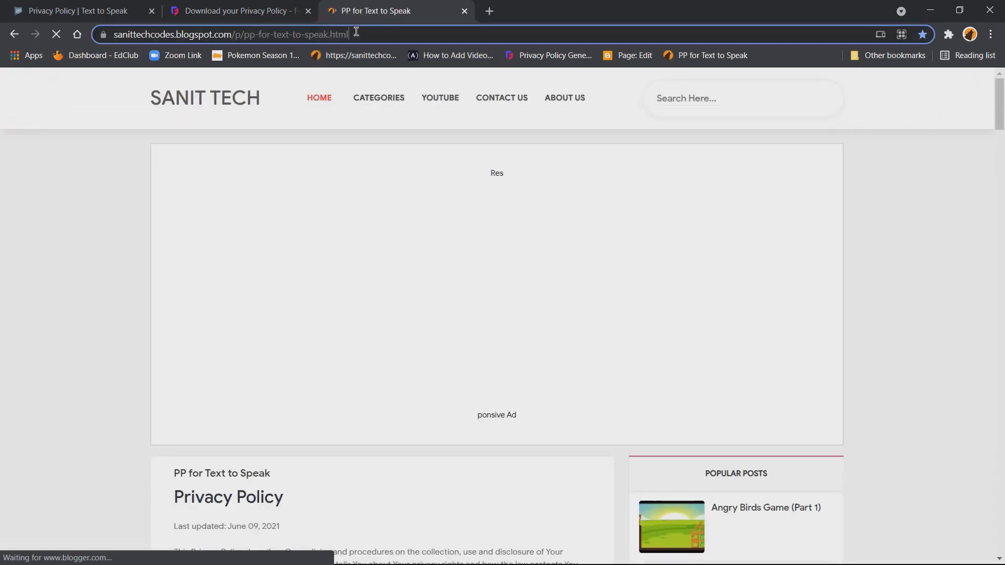
{"action": "key", "text": "ctrl+a"}
{"action": "left_click", "coordinate": [78, 10]}
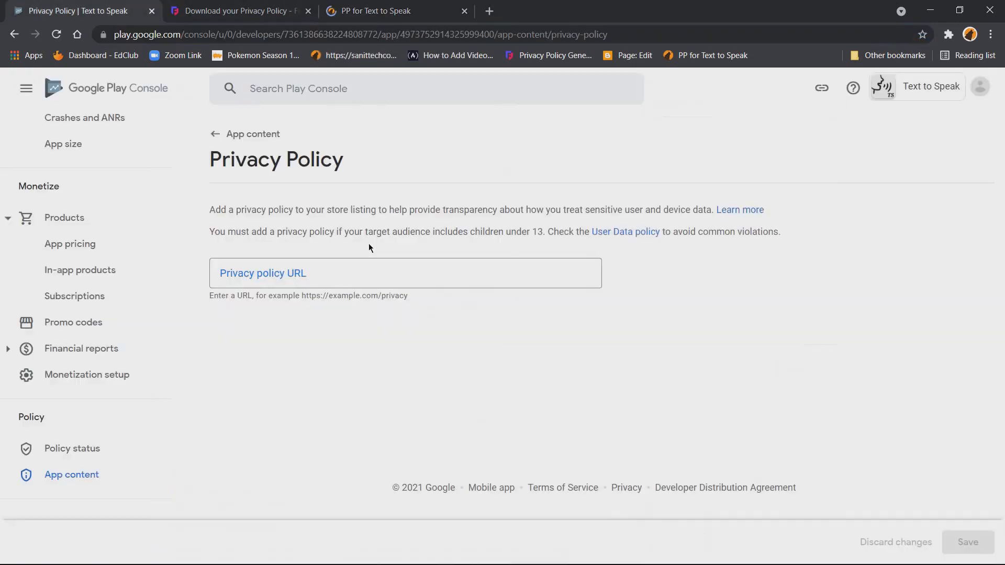
{"action": "left_click", "coordinate": [338, 260]}
{"action": "key", "text": "ctrl+v"}
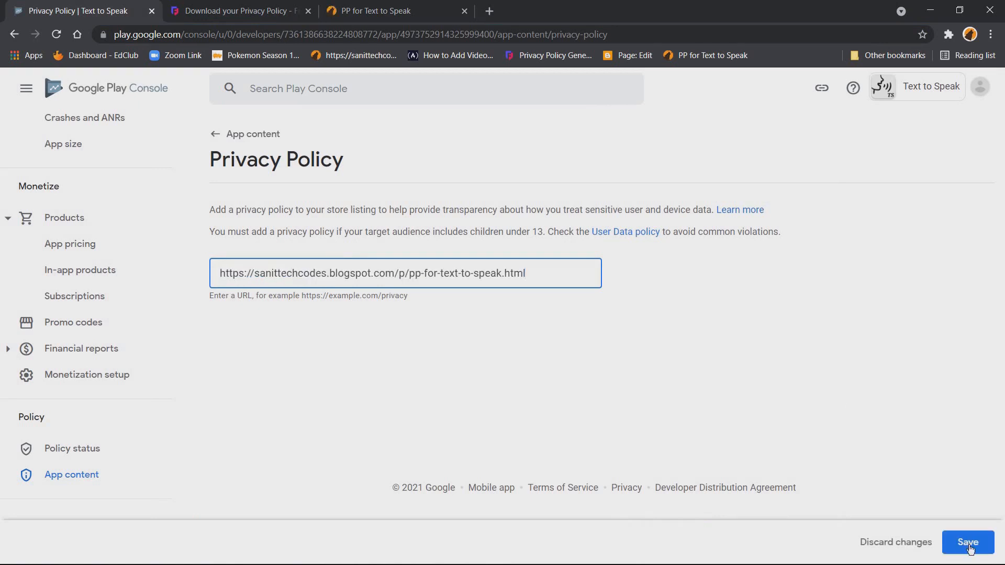
{"action": "left_click", "coordinate": [969, 546]}
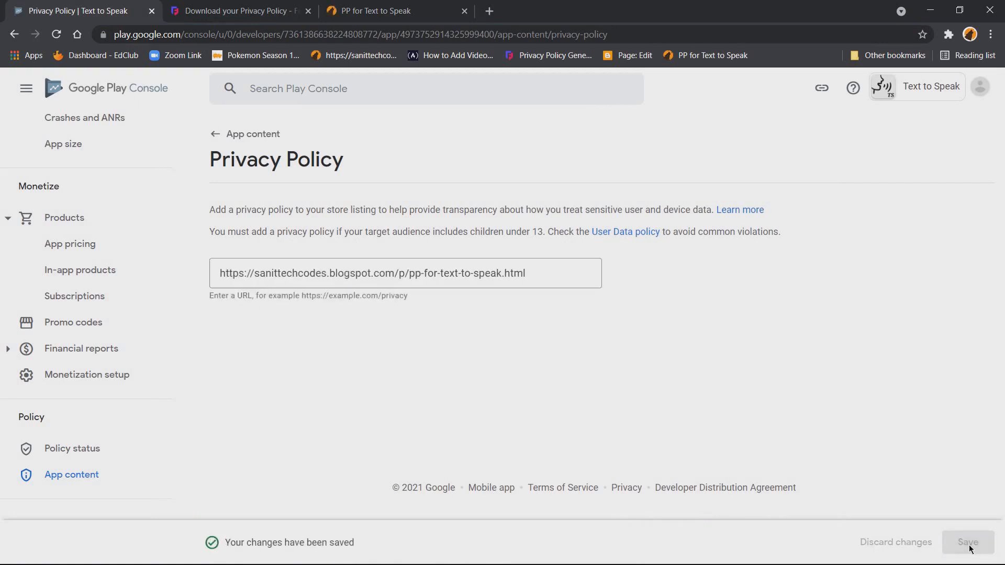
{"action": "scroll", "coordinate": [49, 322], "scroll_direction": "up", "scroll_amount": 15}
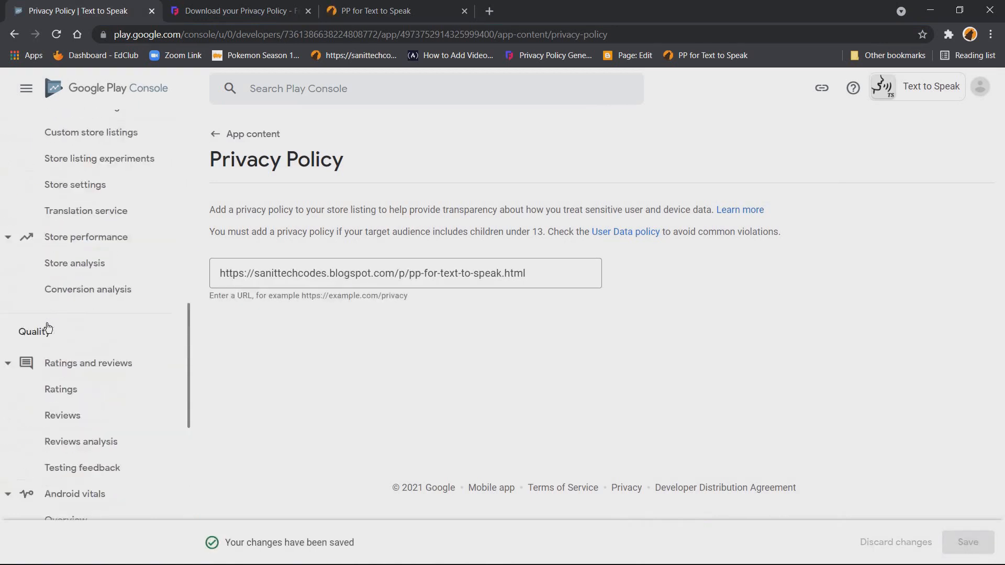
{"action": "scroll", "coordinate": [49, 327], "scroll_direction": "up", "scroll_amount": 8}
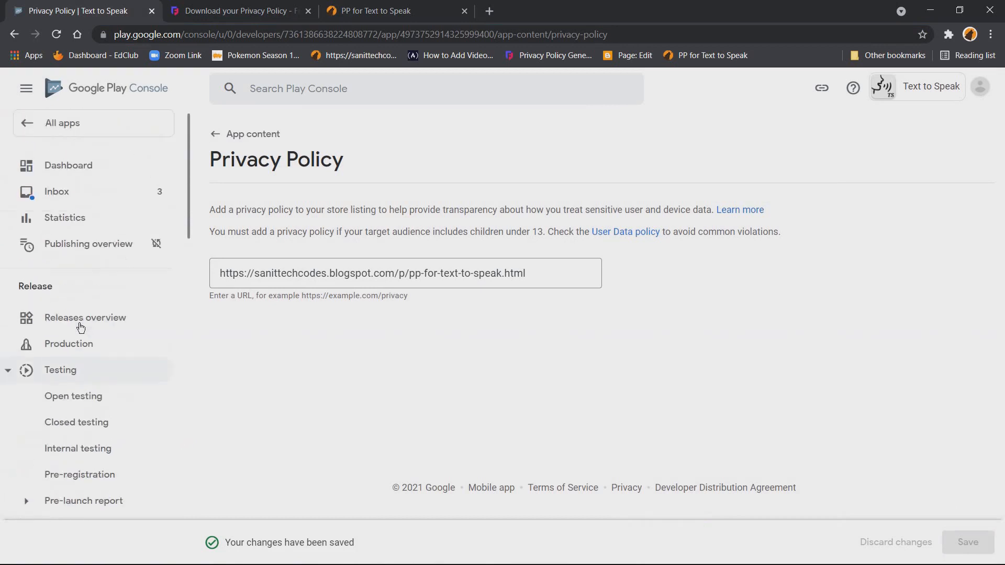
- Review the Text to Speak draft release and confirm its rollout to Production
{"action": "left_click", "coordinate": [80, 325]}
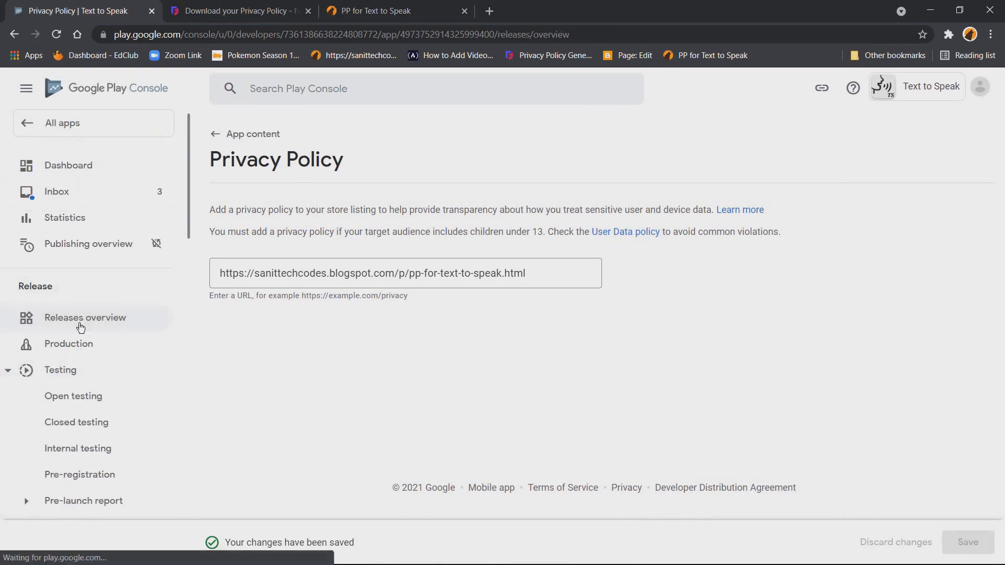
{"action": "scroll", "coordinate": [329, 384], "scroll_direction": "down", "scroll_amount": 3}
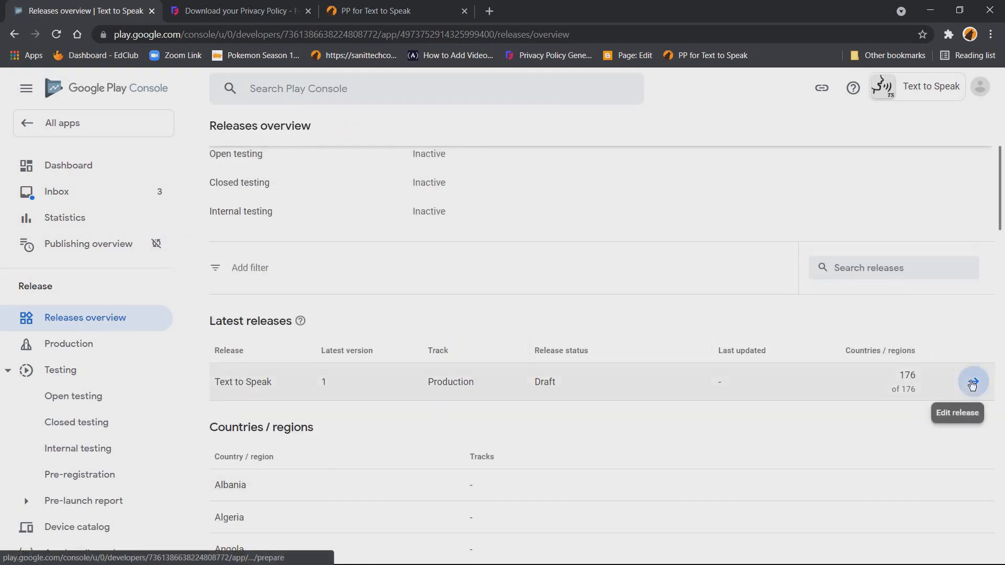
{"action": "left_click", "coordinate": [972, 384]}
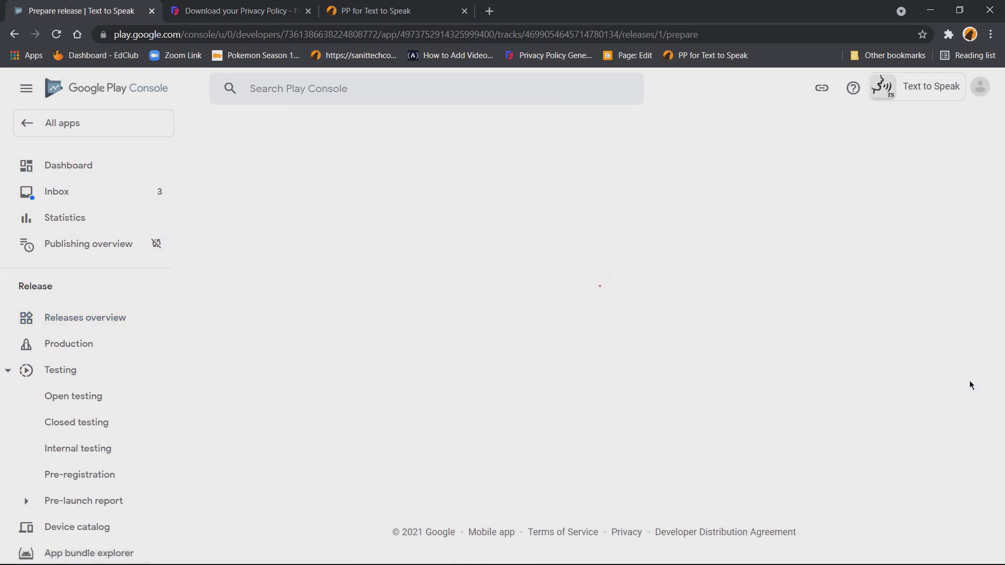
{"action": "left_click", "coordinate": [960, 546]}
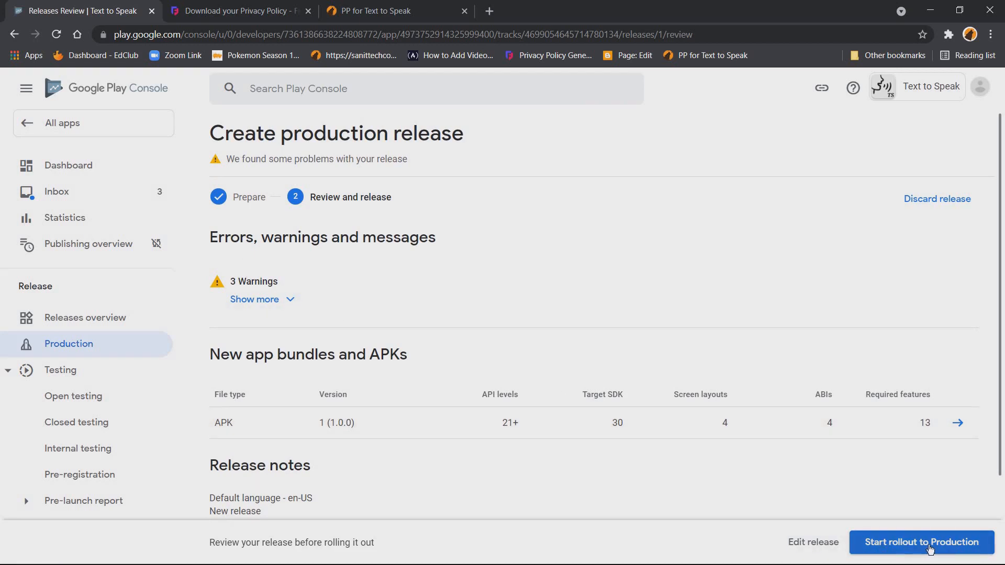
{"action": "left_click", "coordinate": [930, 548]}
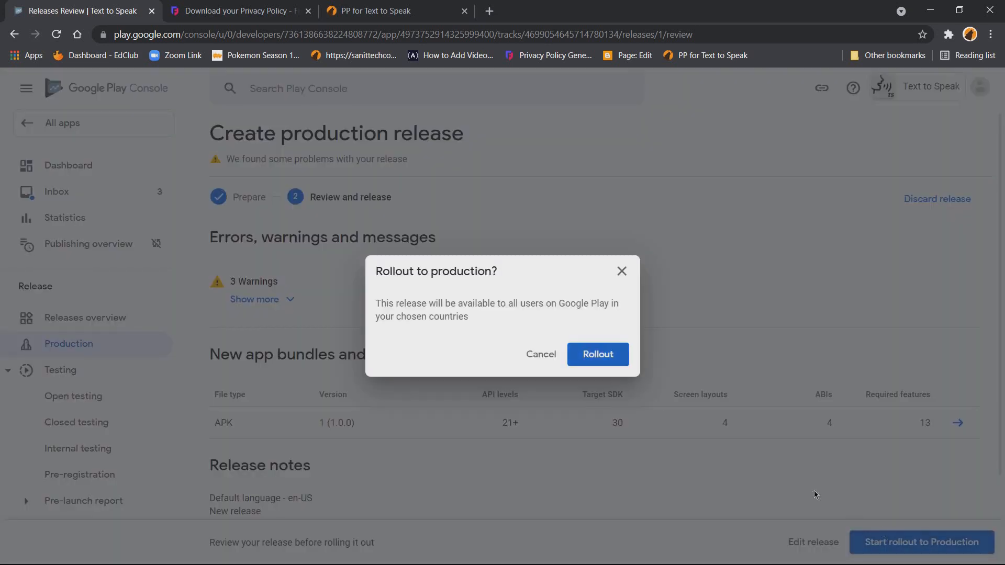
{"action": "left_click", "coordinate": [591, 357]}
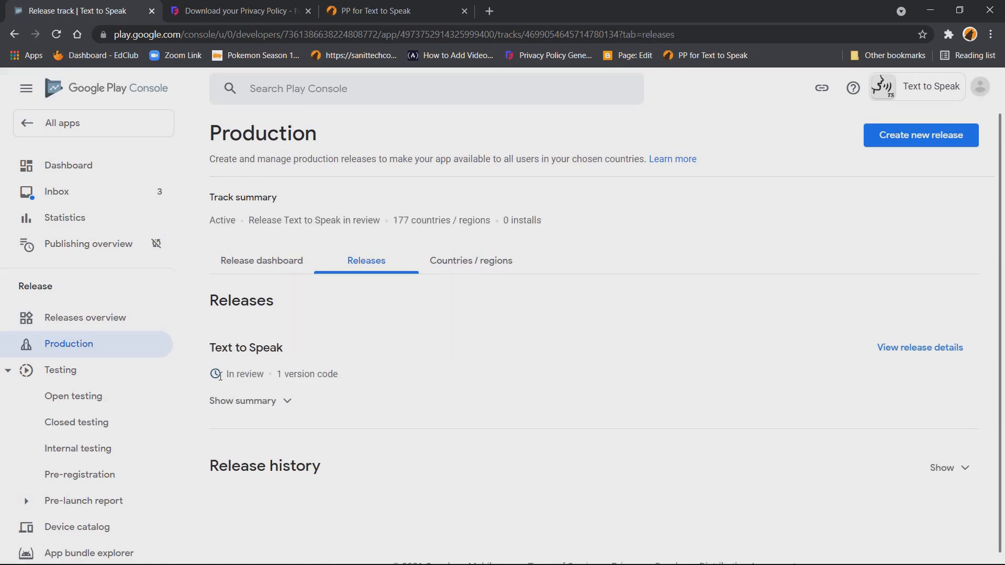
- Highlight the release's In review status, then browse the All apps list
{"action": "triple_click", "coordinate": [259, 376]}
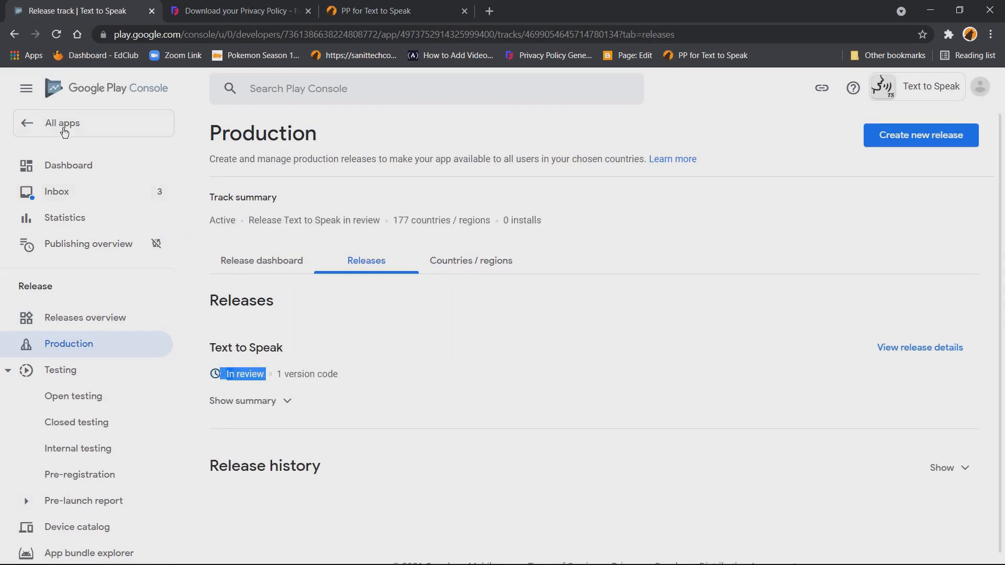
{"action": "left_click", "coordinate": [63, 123]}
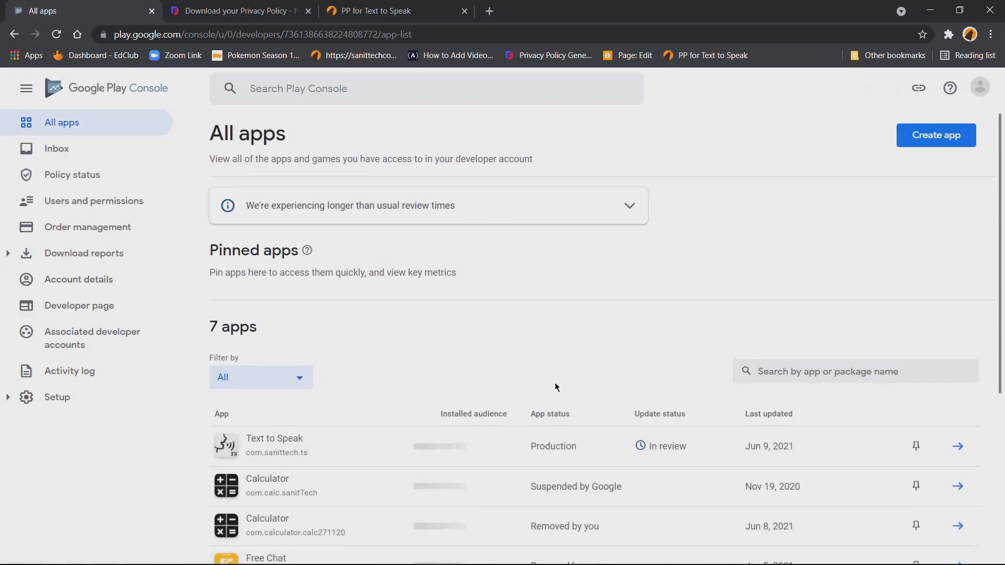
{"action": "scroll", "coordinate": [354, 278], "scroll_direction": "down", "scroll_amount": 3}
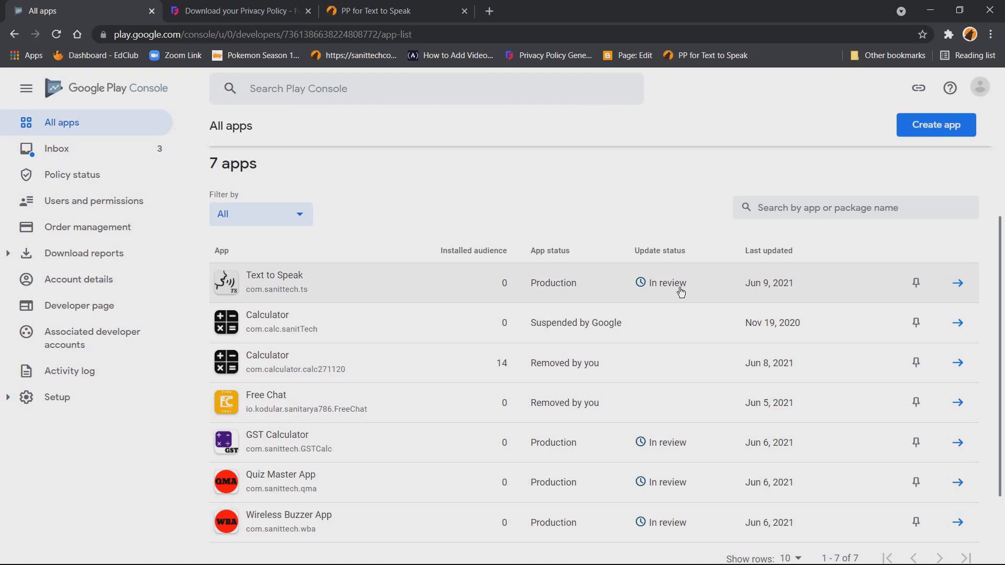
{"action": "scroll", "coordinate": [694, 291], "scroll_direction": "up", "scroll_amount": 3}
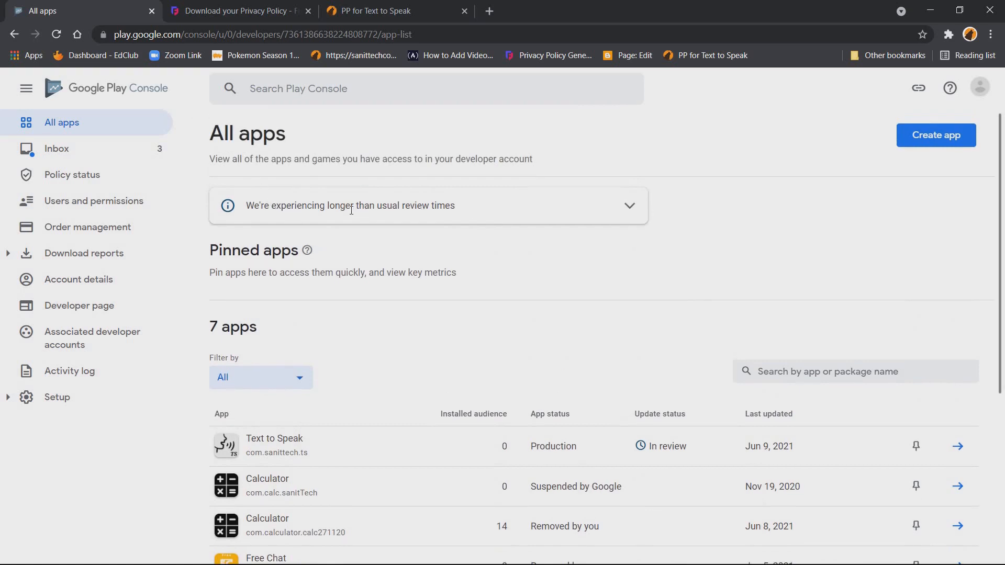
- Expand the 'longer than usual review times' notice and highlight its explanation text
{"action": "left_click", "coordinate": [630, 206]}
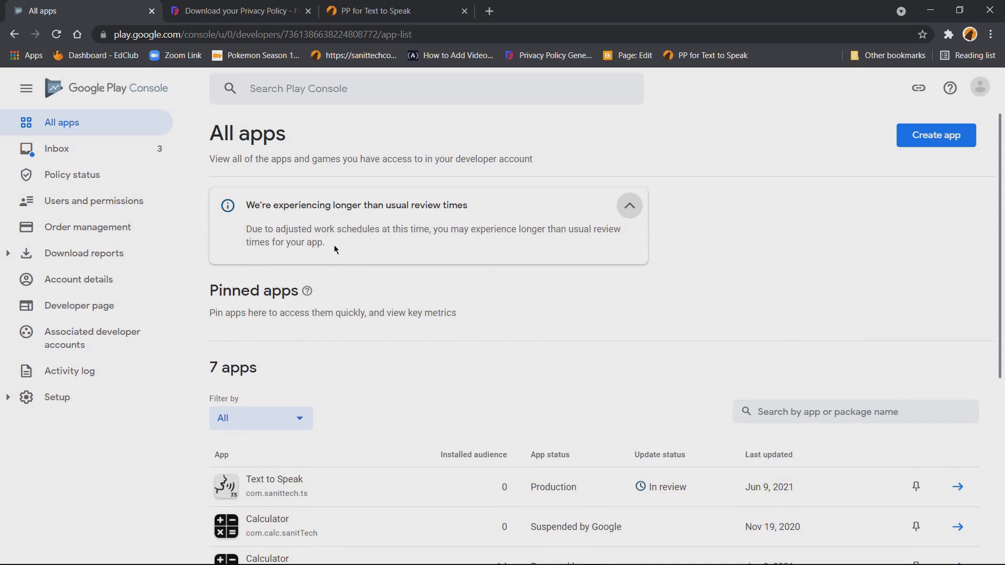
{"action": "left_click_drag", "start_coordinate": [330, 244], "coordinate": [240, 233]}
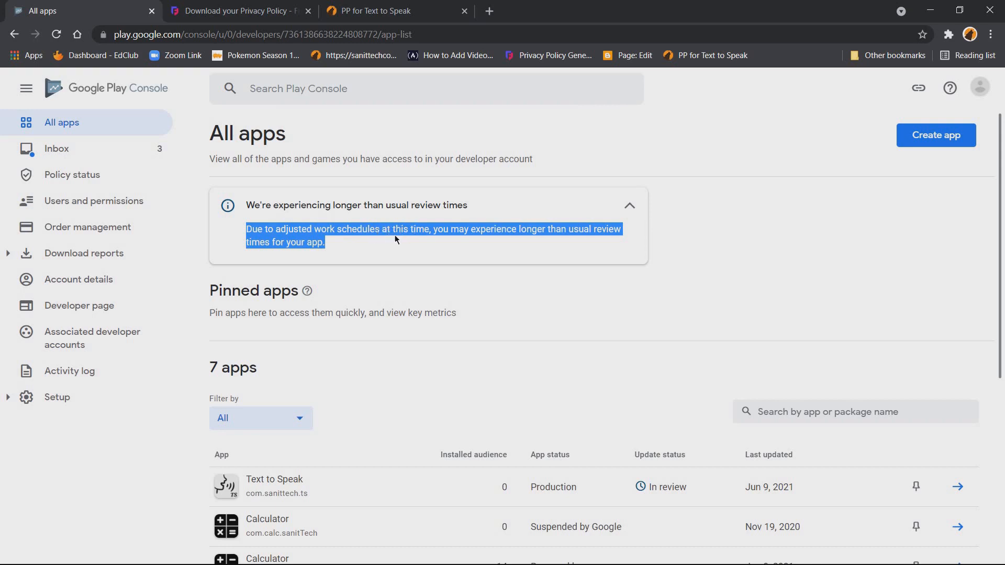
{"action": "scroll", "coordinate": [314, 390], "scroll_direction": "down", "scroll_amount": 3}
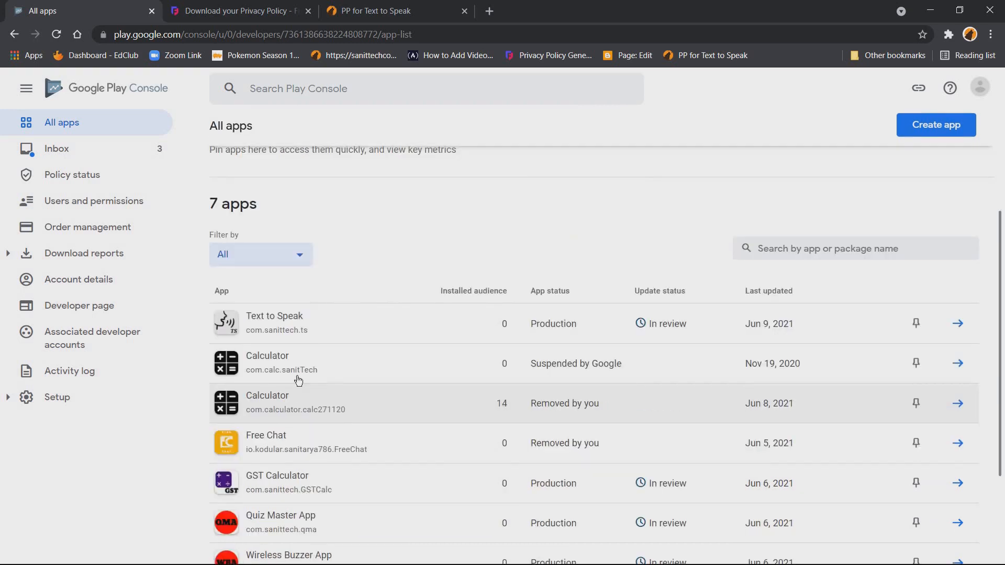